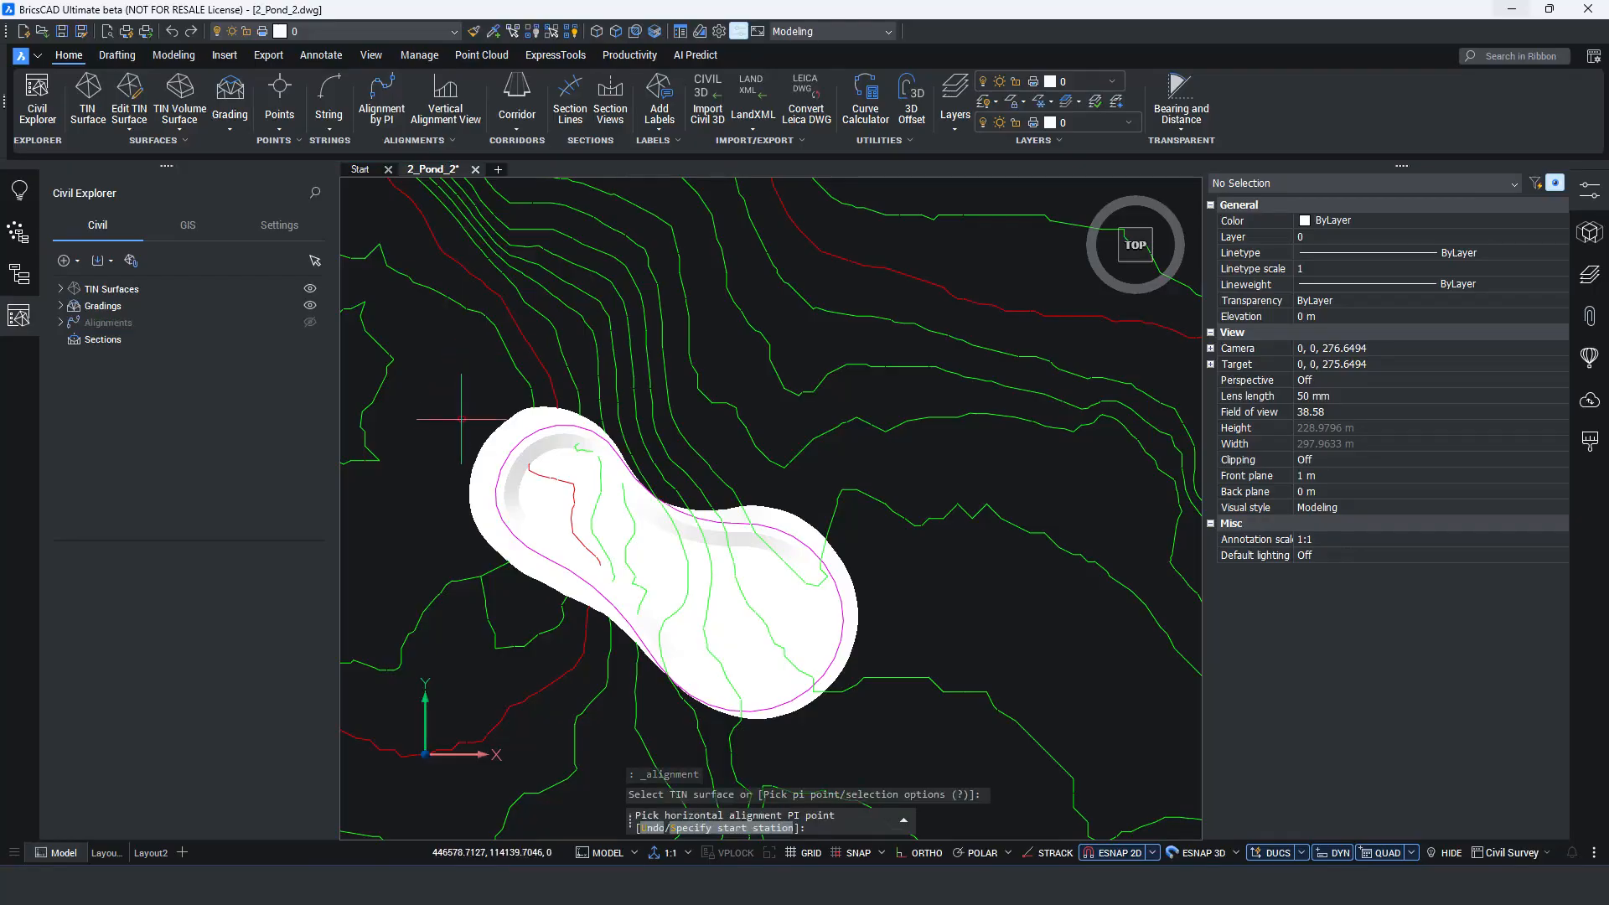
Draw a straight horizontal alignment lengthwise through the pond, from beyond its upper-left end to beyond its lower-right end.
click(469, 419)
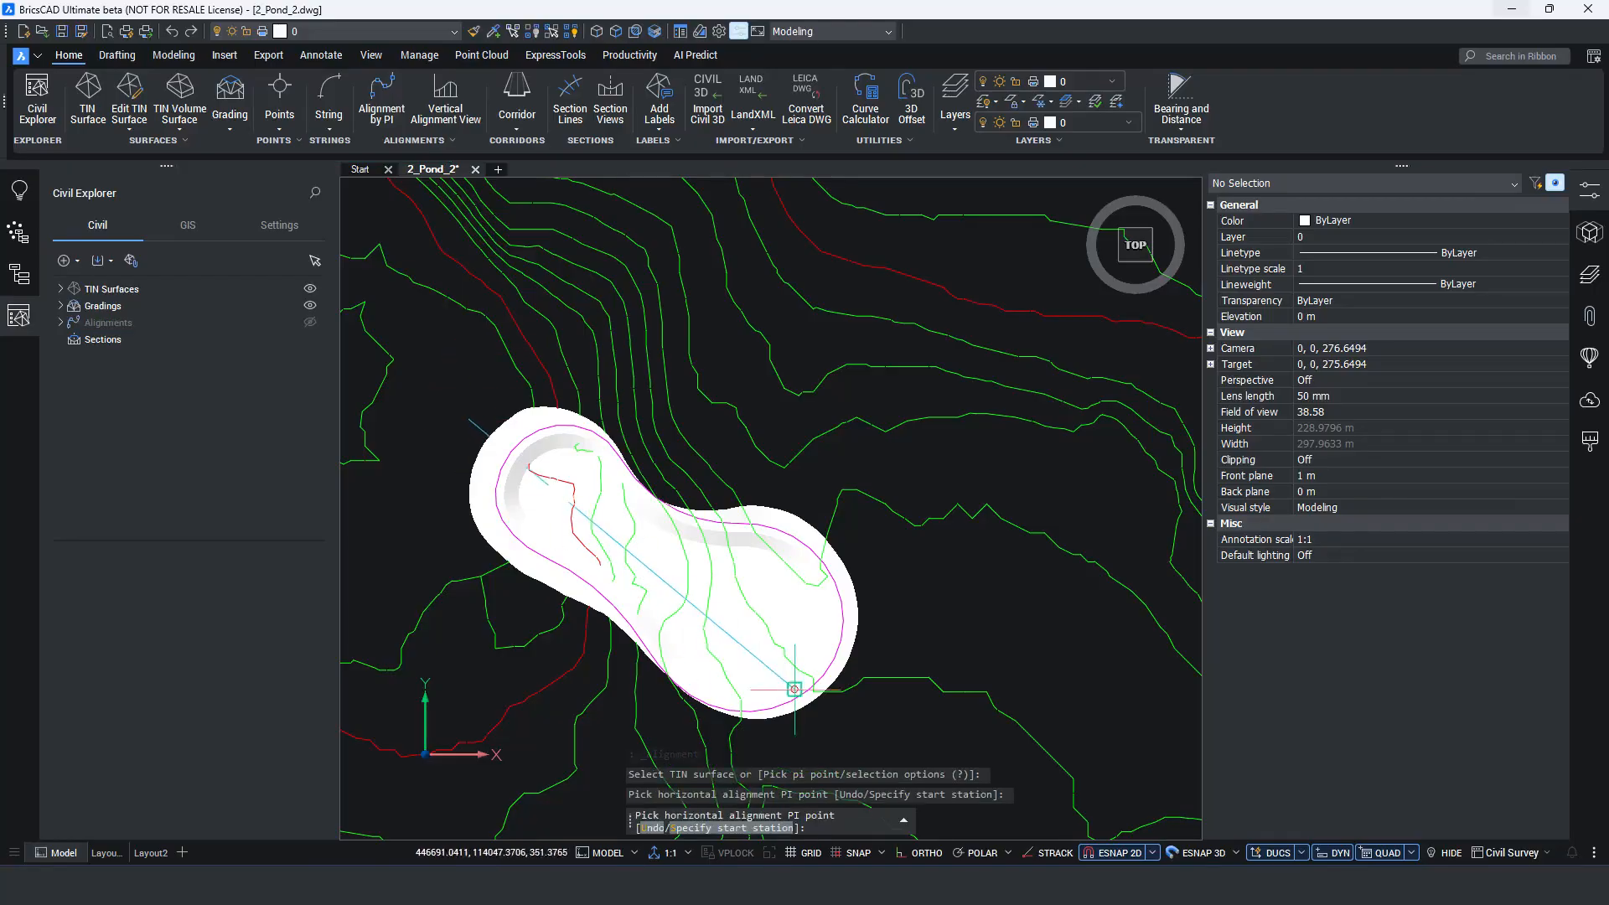
click(851, 708)
key(Return)
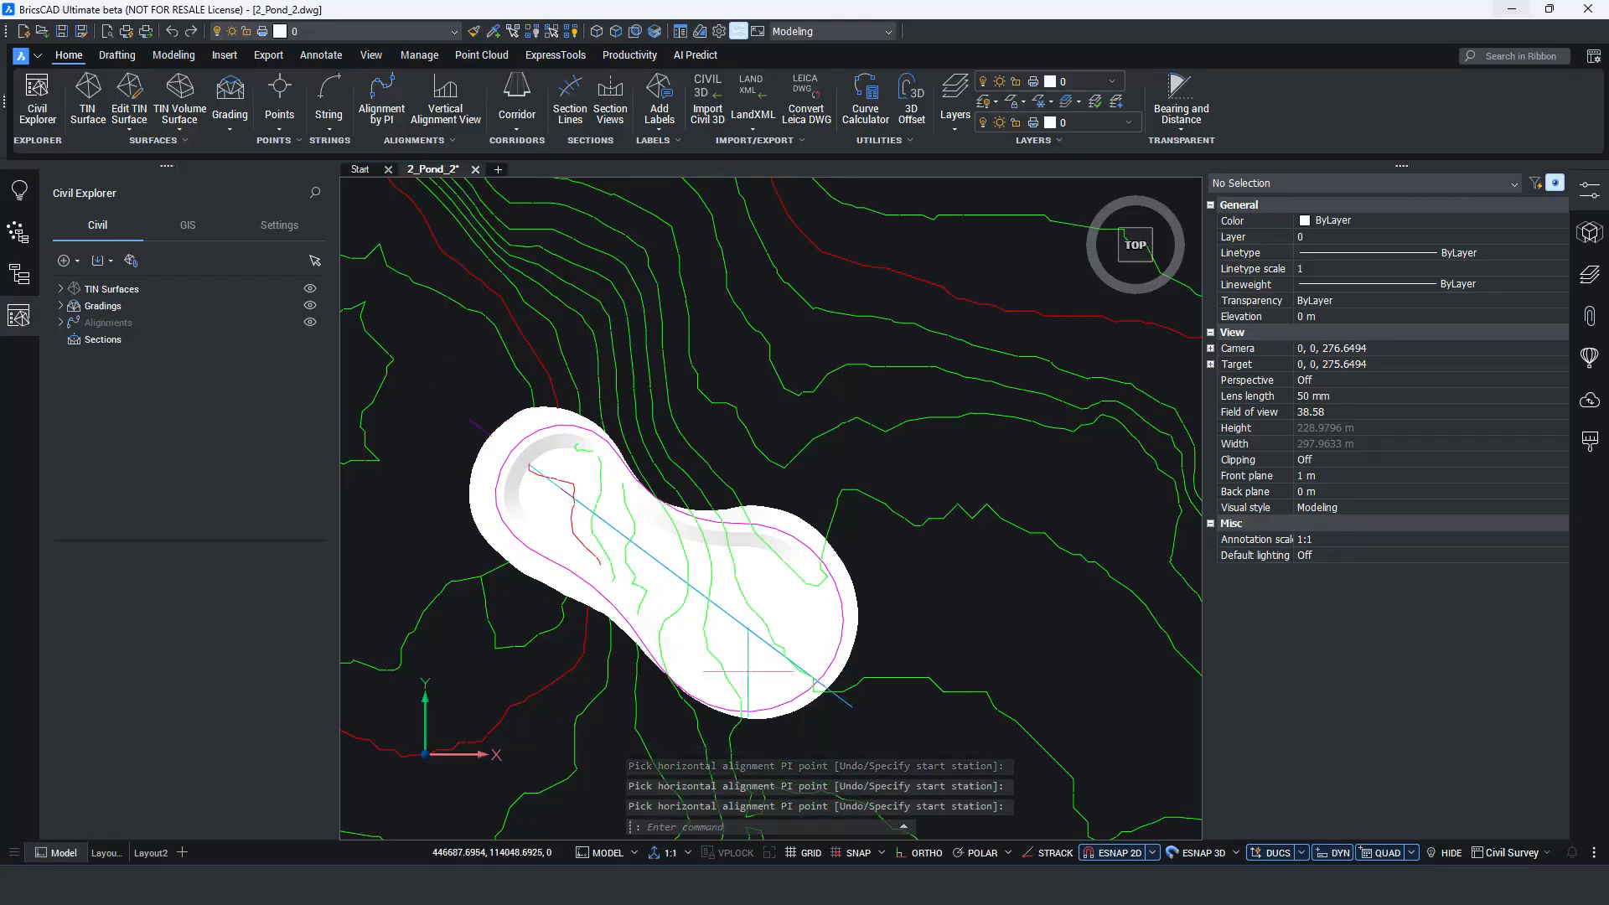
Create section line group SG-Horizontal Alignment-1 from the new alignment, with Surface1, Grading, Grading1 and Grading2 as data sources.
click(571, 98)
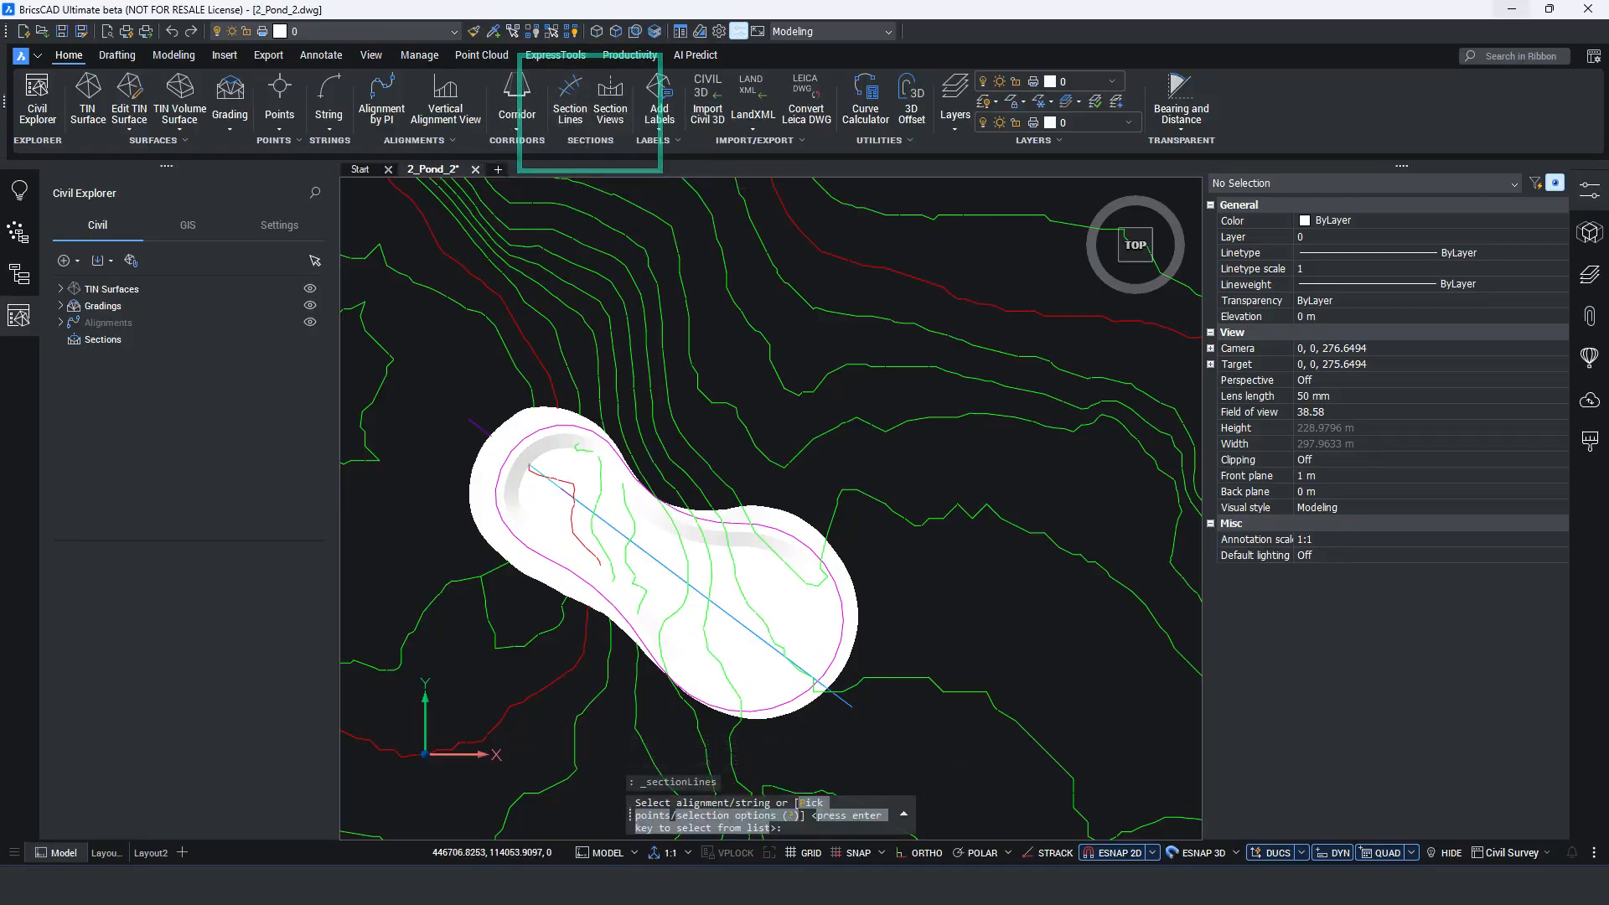
click(848, 703)
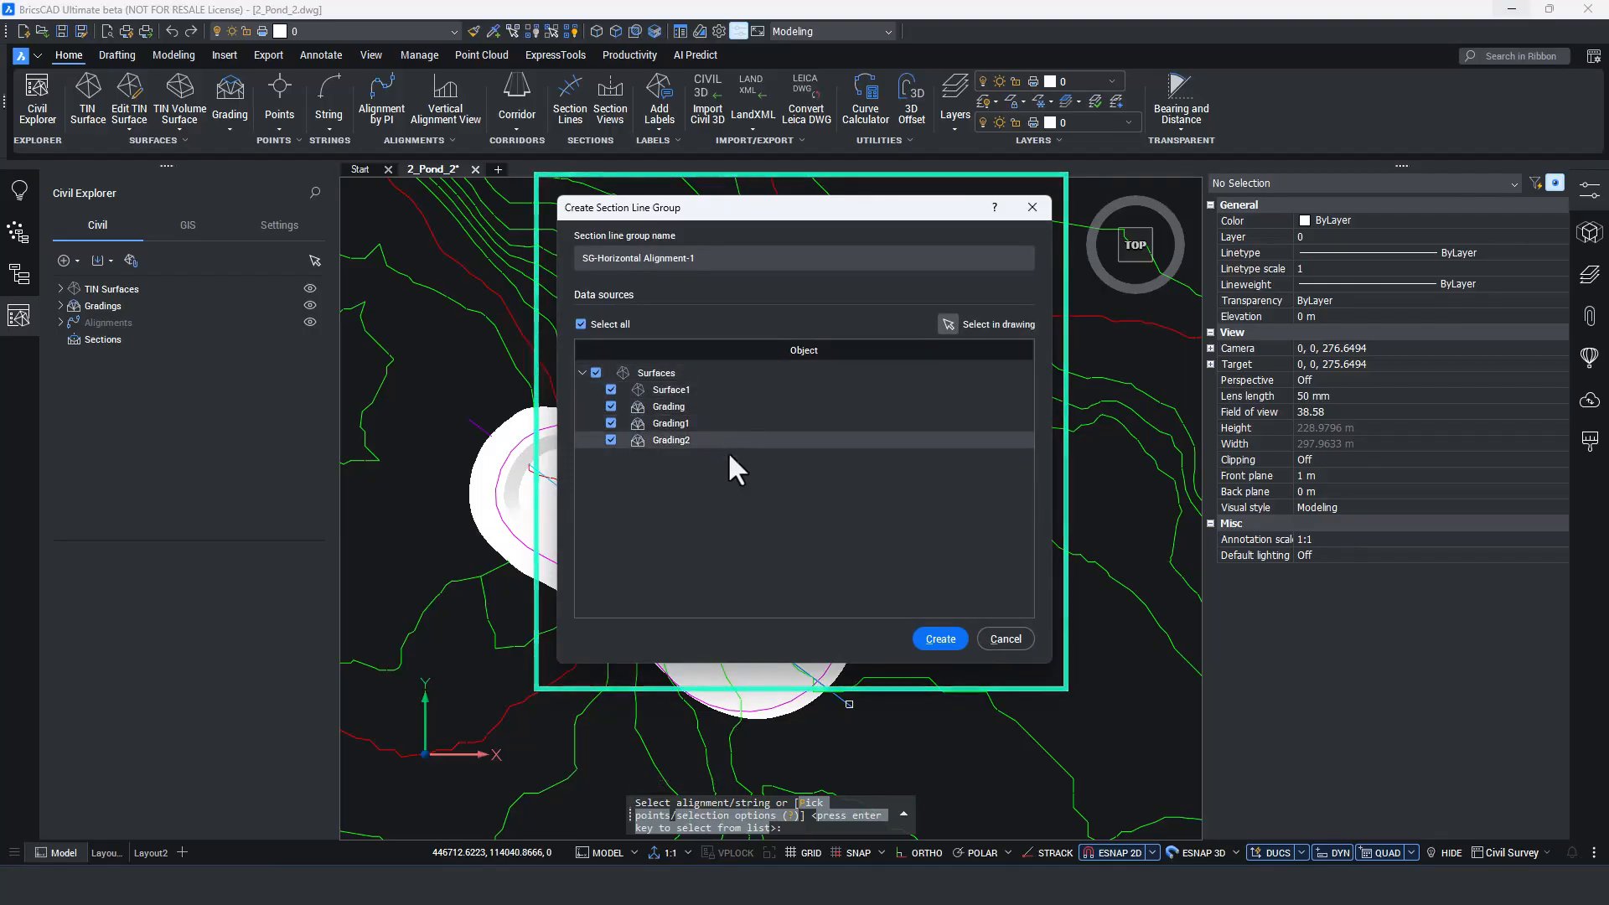
click(937, 637)
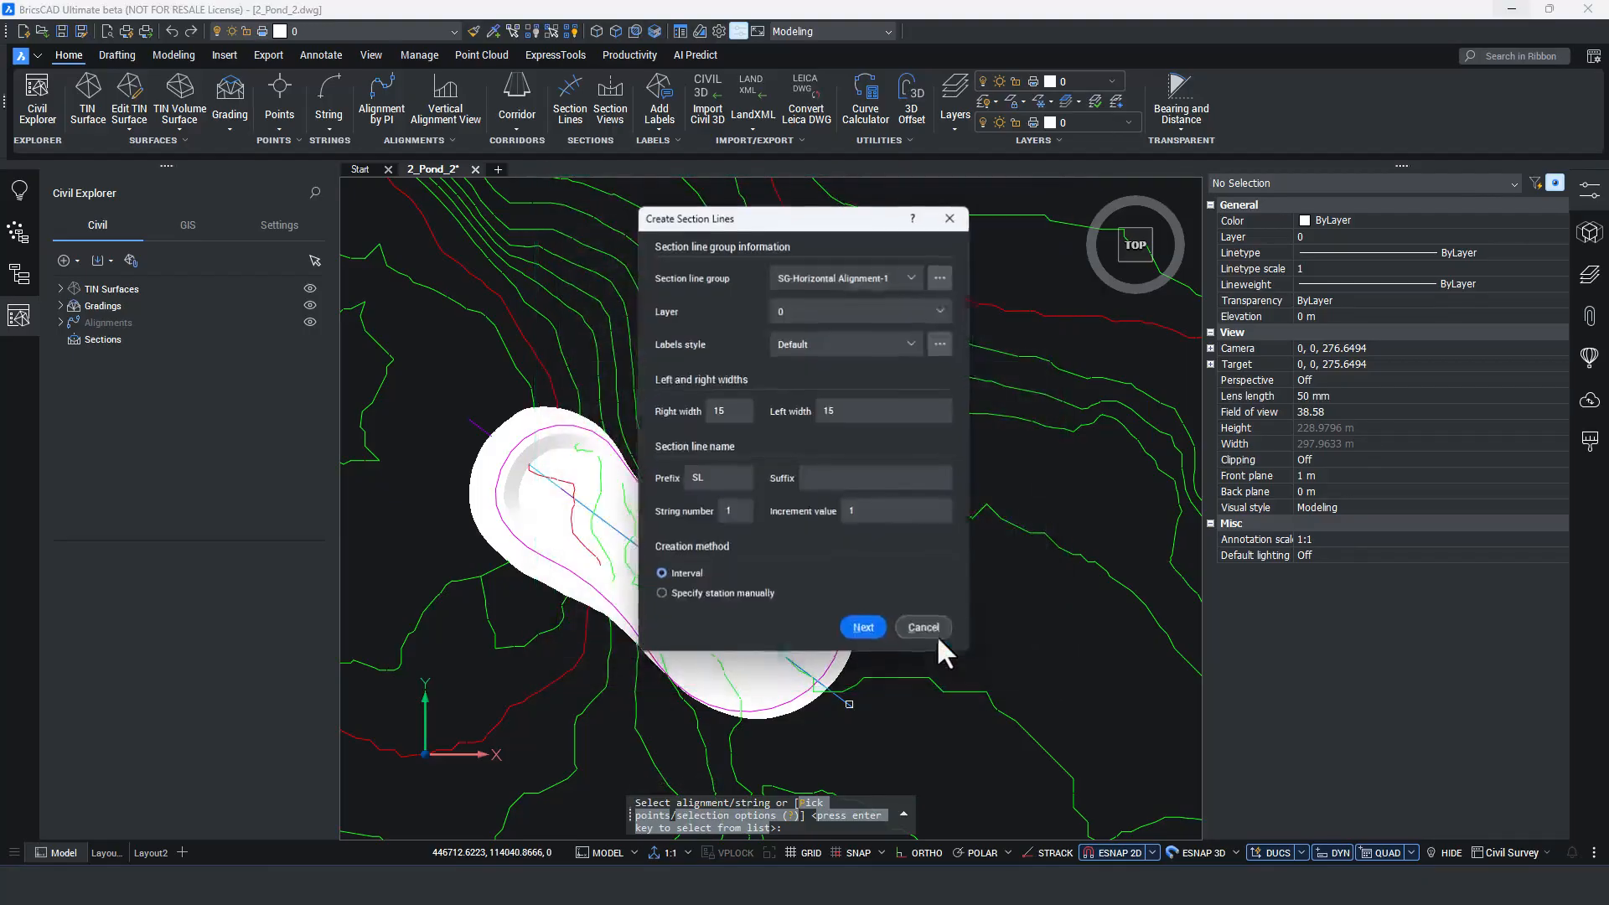
Put the section lines on the Sections layer with right and left widths of 44, using the Interval creation method.
click(922, 310)
click(843, 384)
click(723, 411)
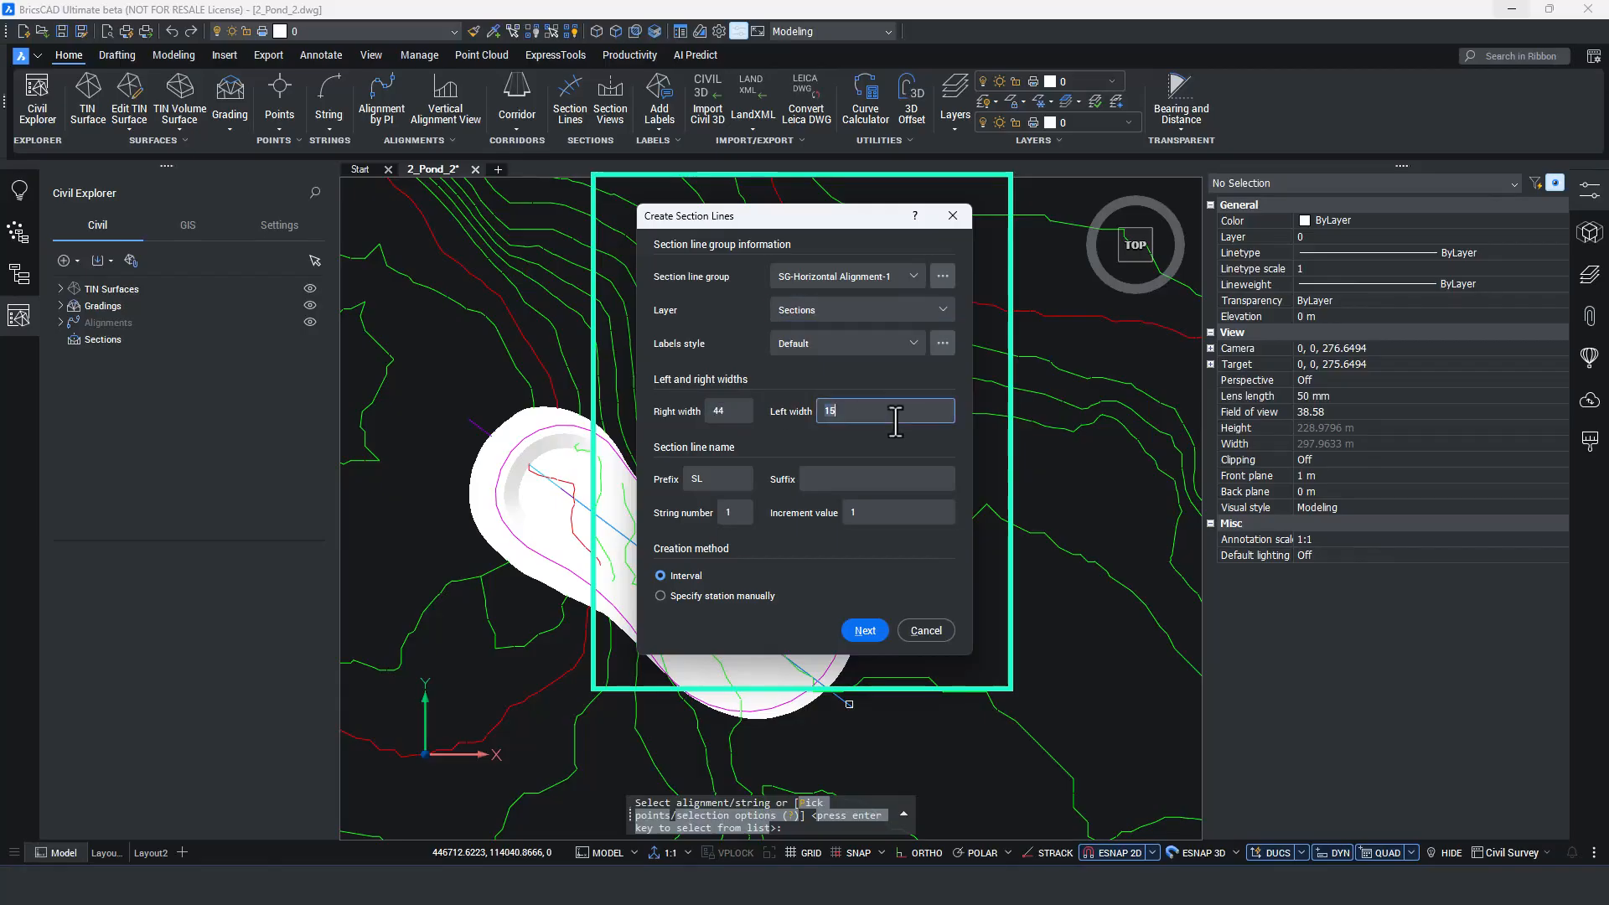
text(44)
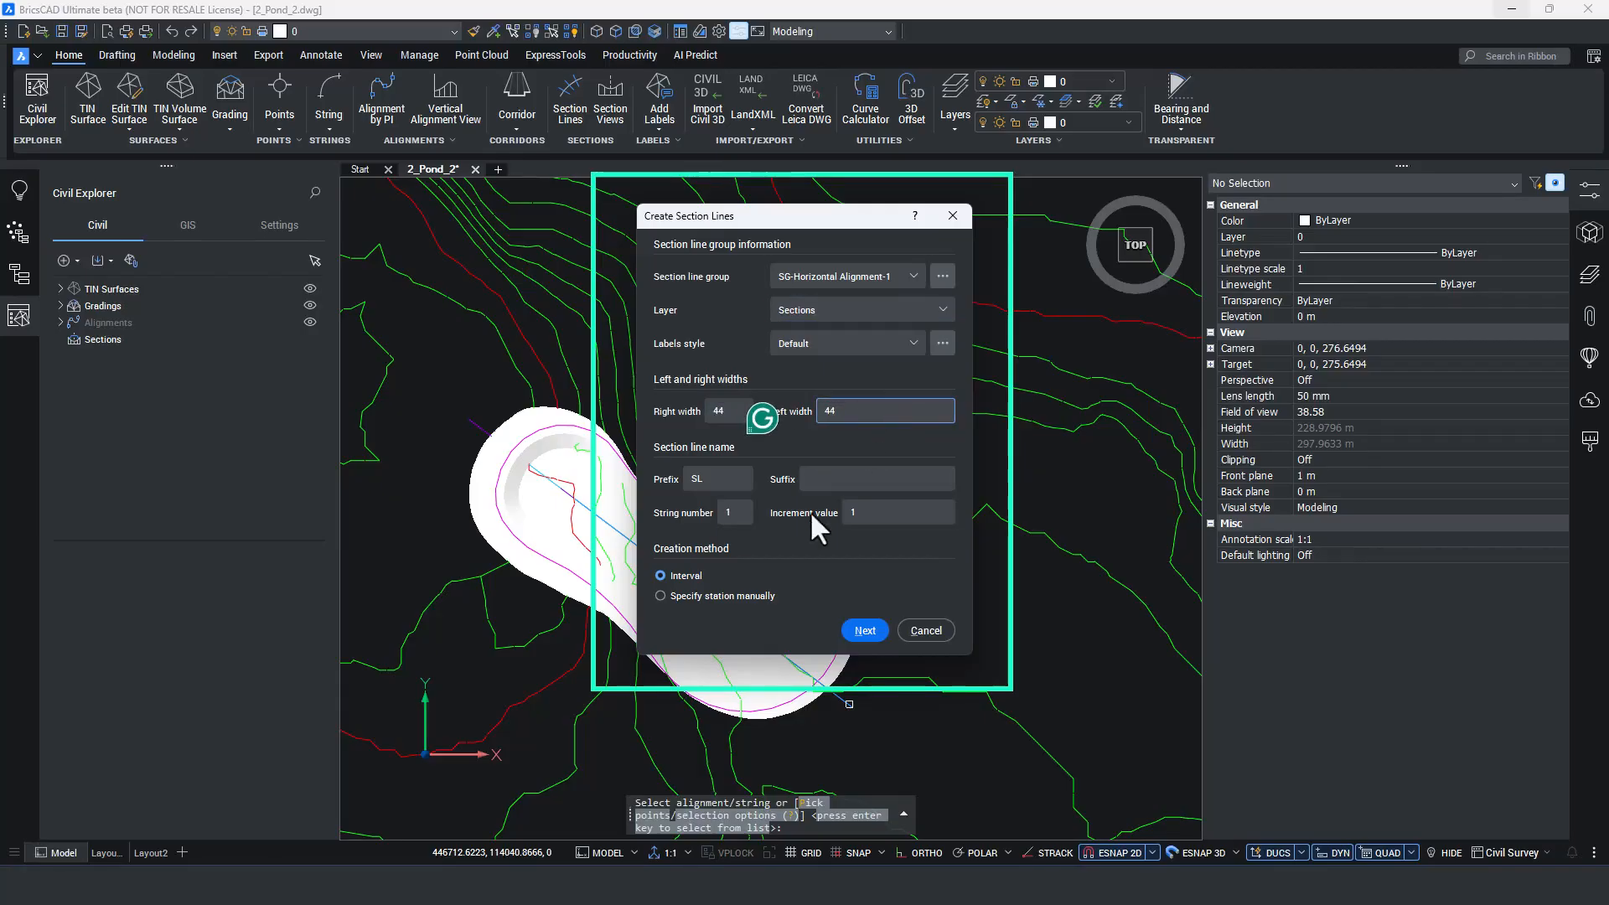
click(864, 630)
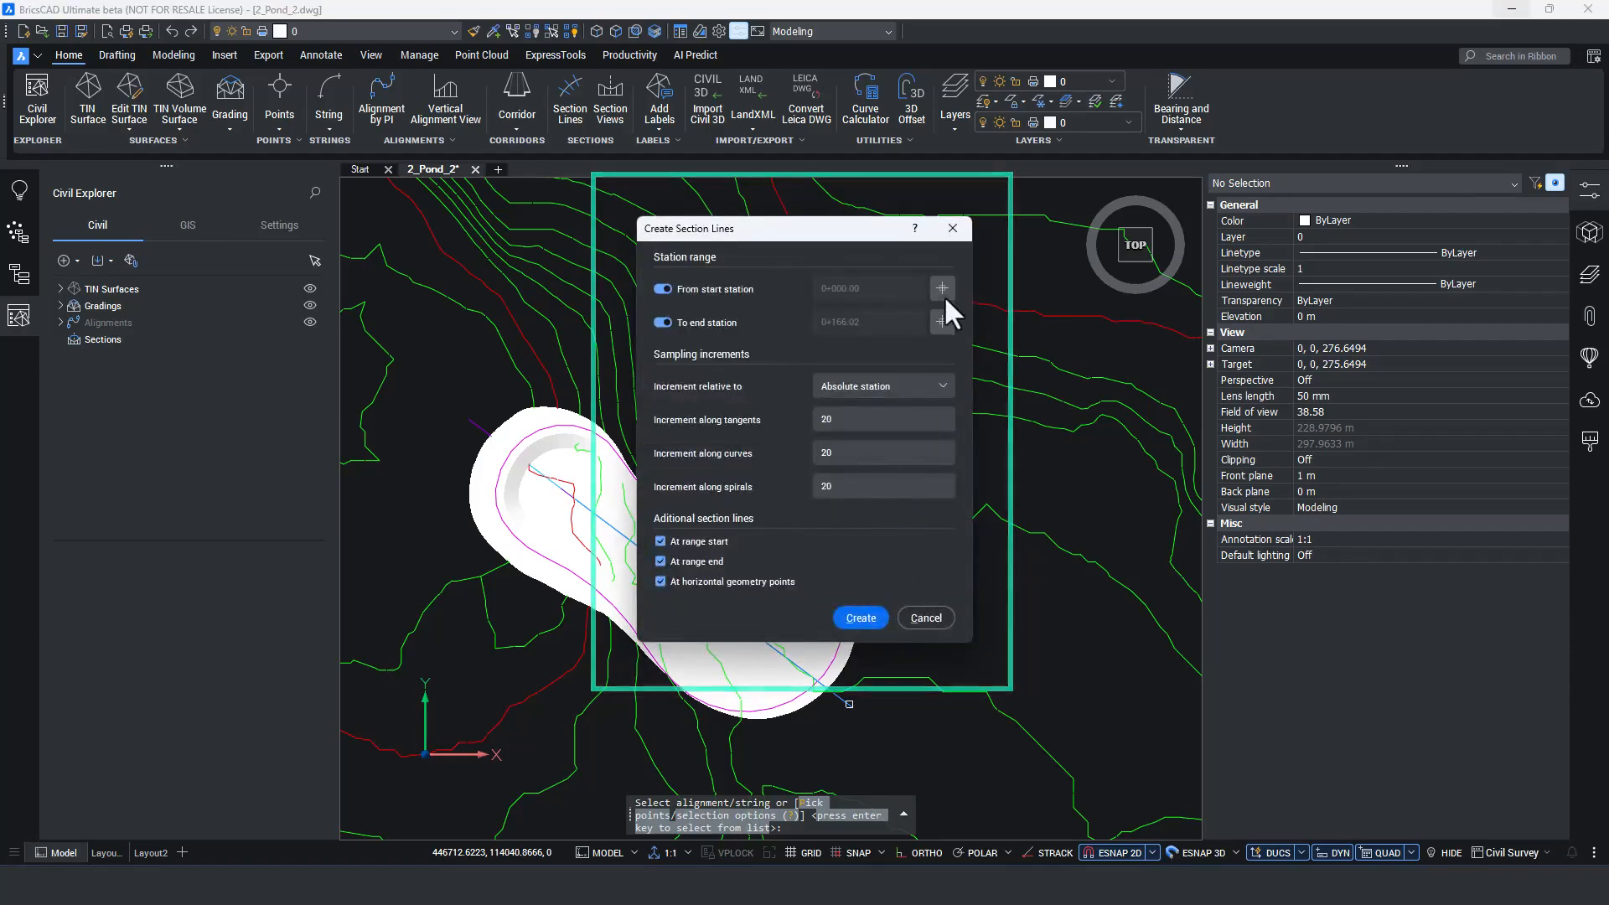
Pick a station range from 0+012.16 to 0+147.11 in the drawing and create the section lines.
click(942, 287)
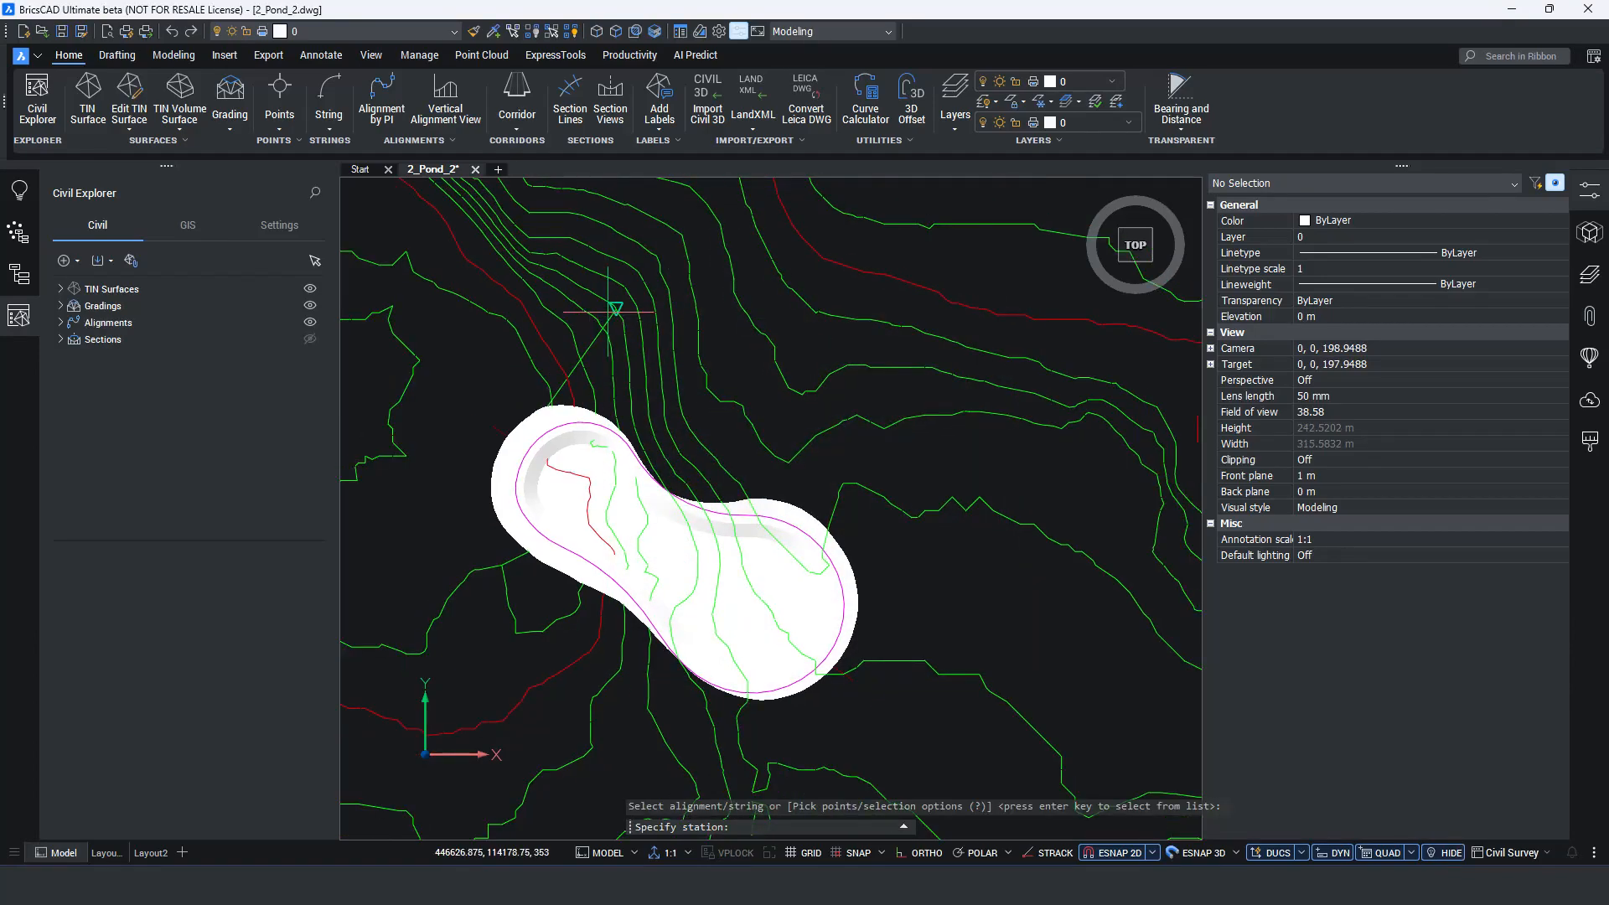
click(605, 315)
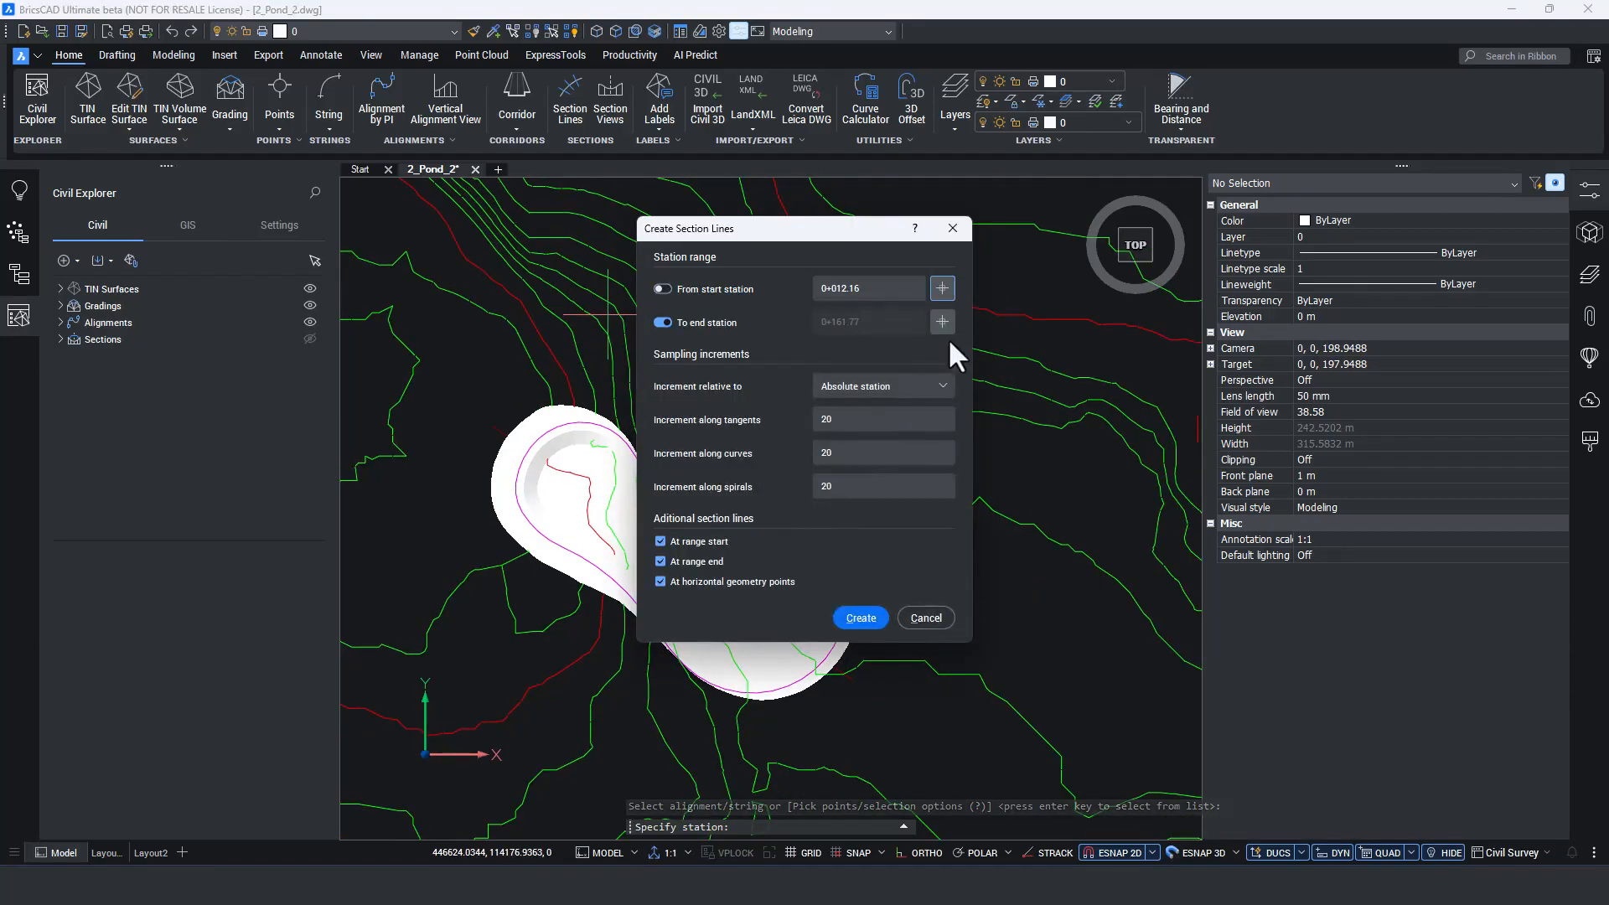
click(942, 321)
click(919, 560)
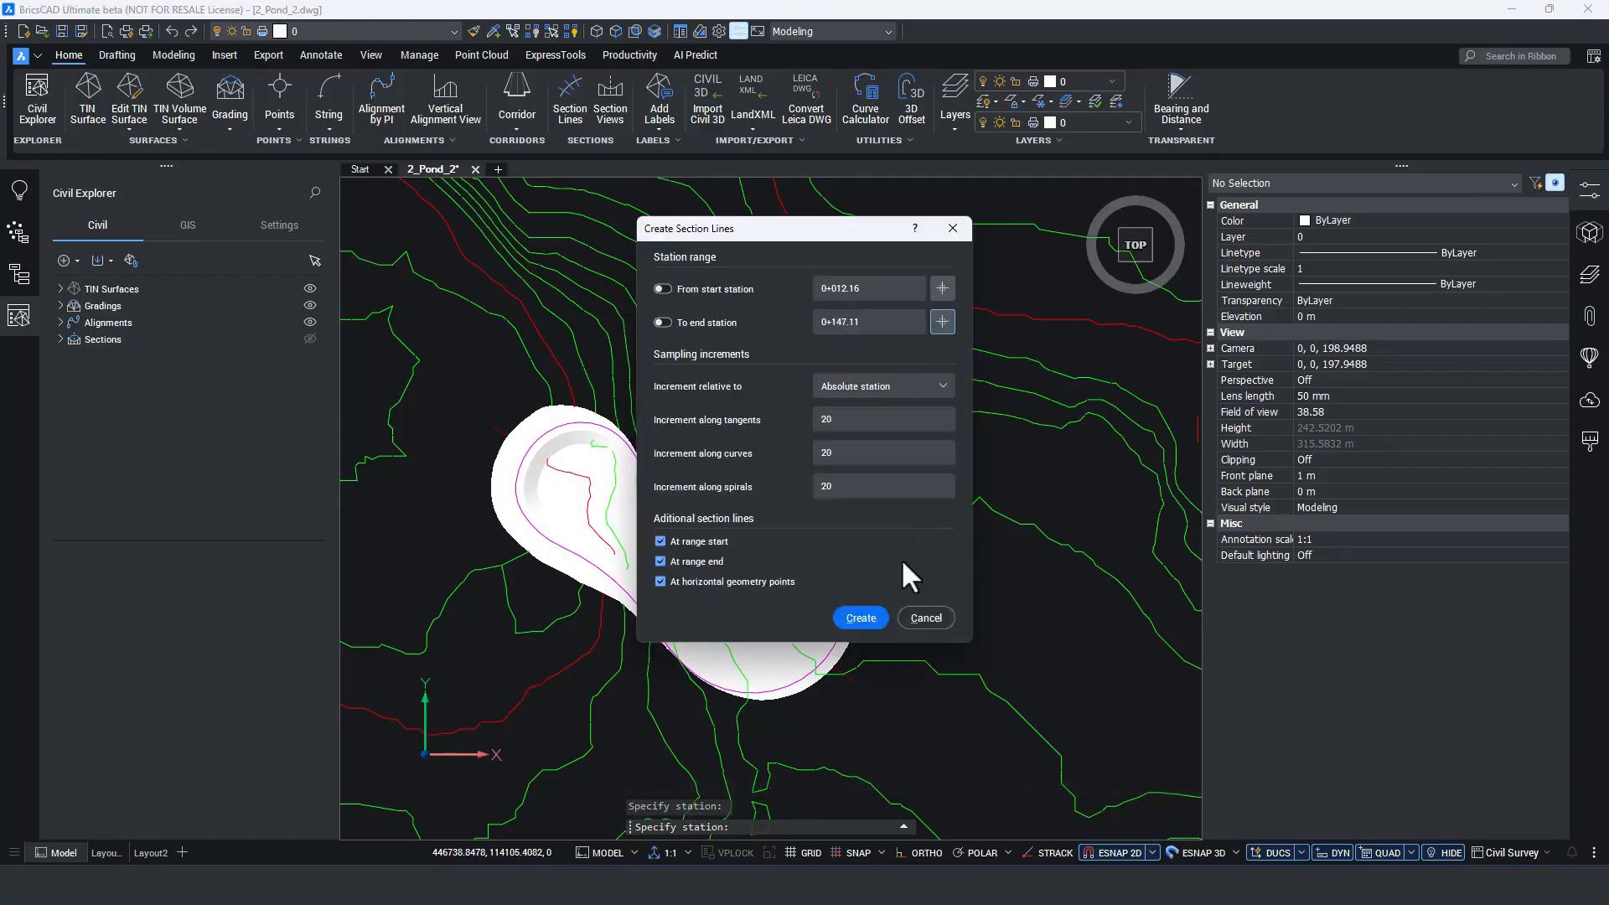
key(Return)
scroll(722, 557, up, 2)
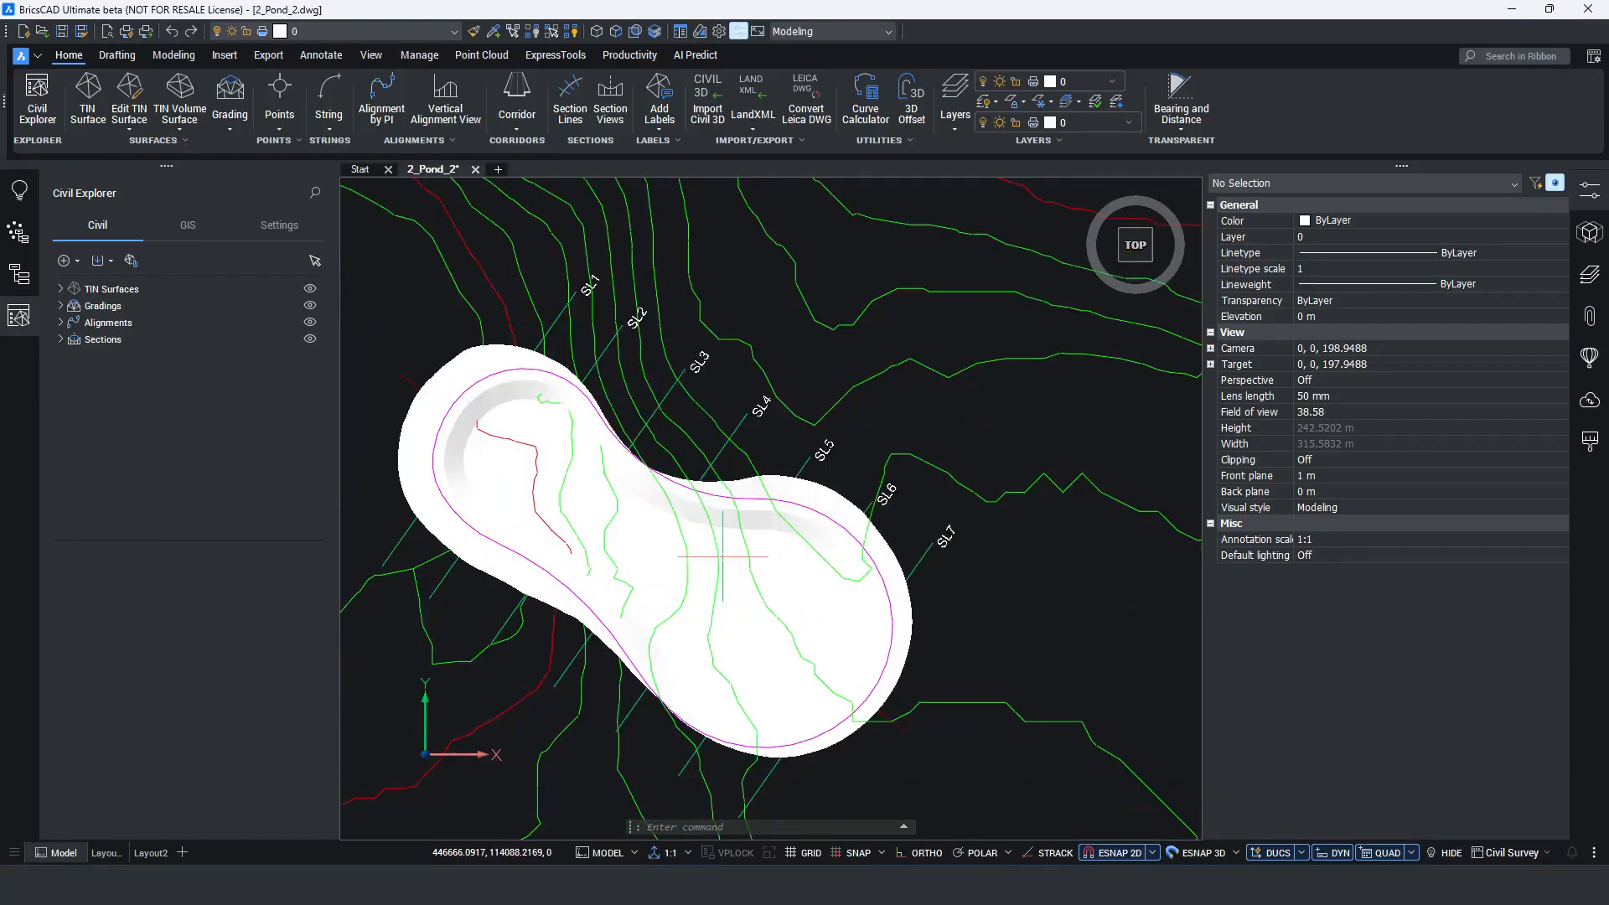
Start section views for the whole section line group belonging to the horizontal alignment.
click(611, 108)
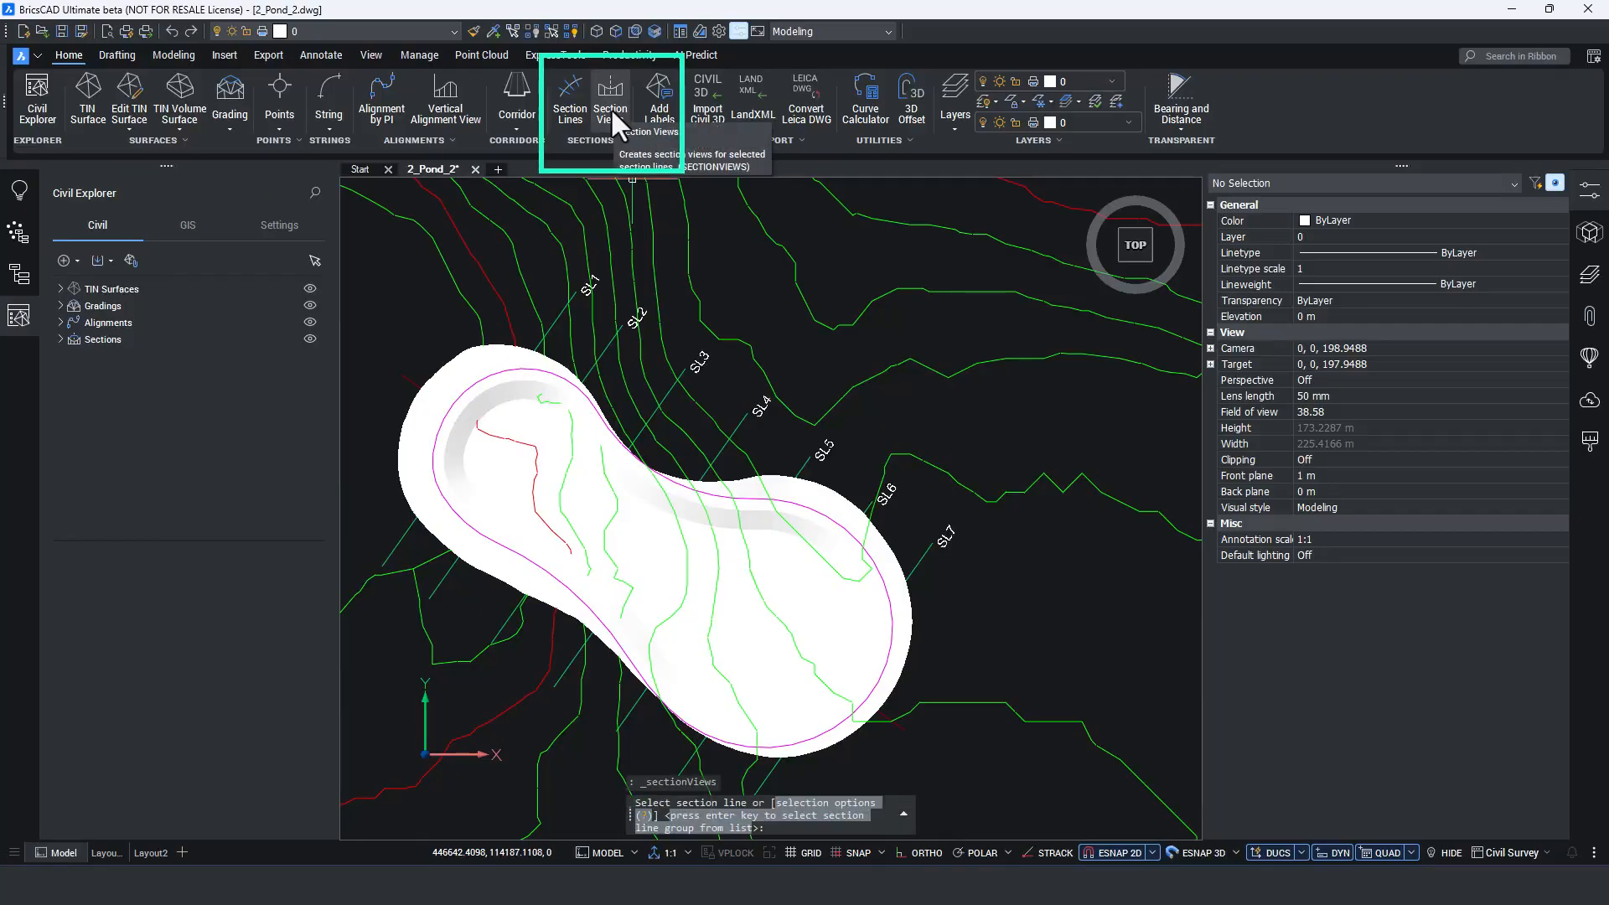
key(Return)
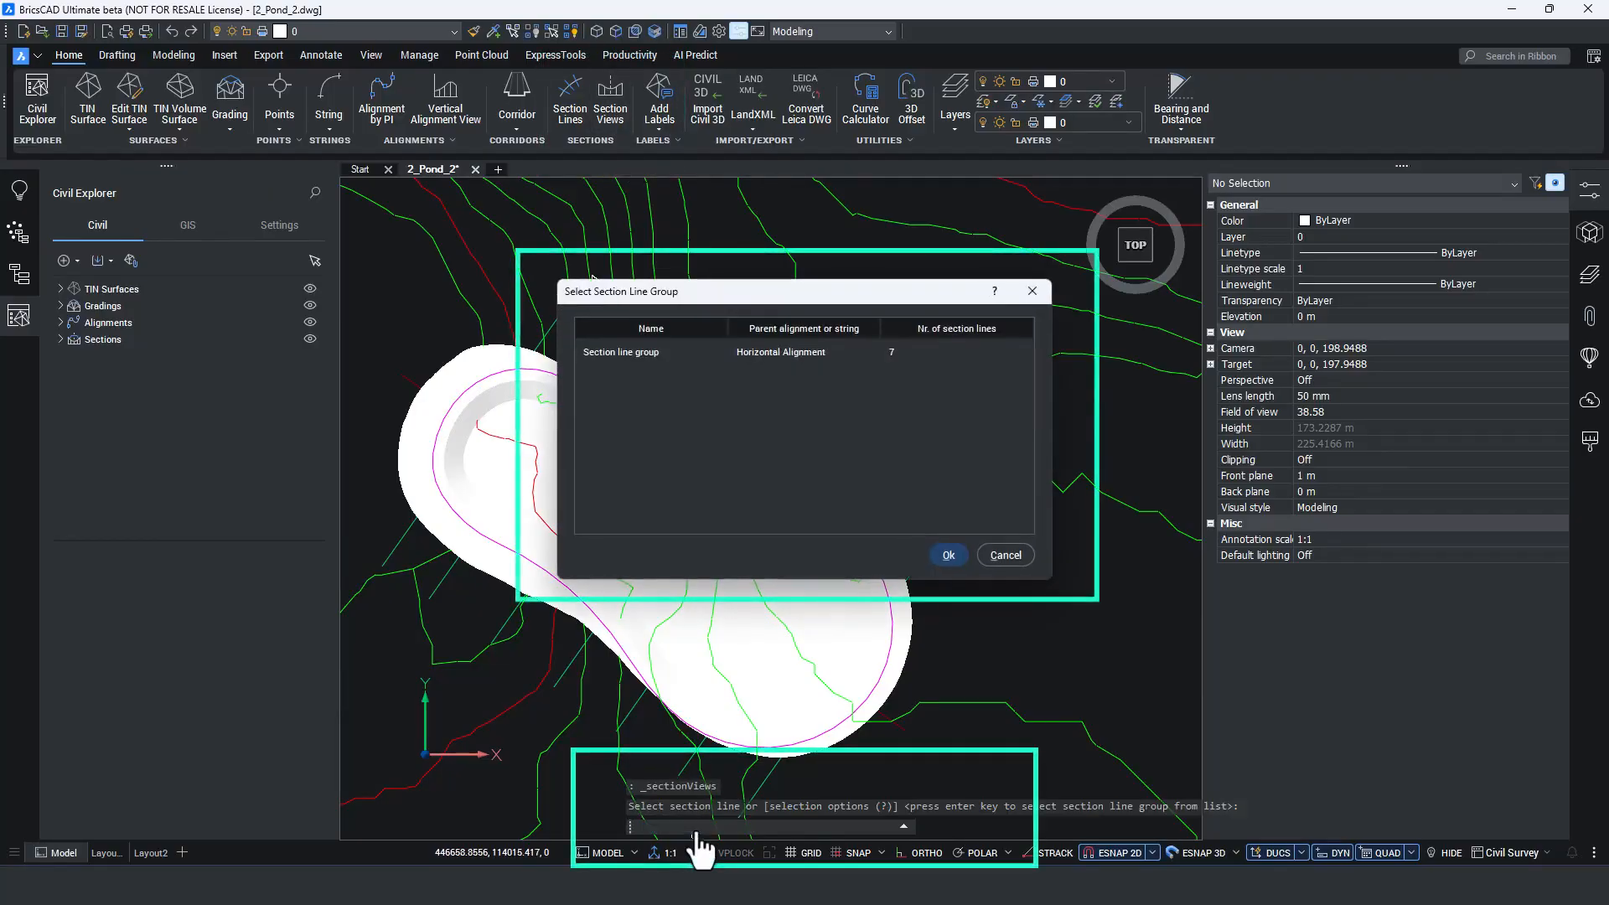
click(903, 351)
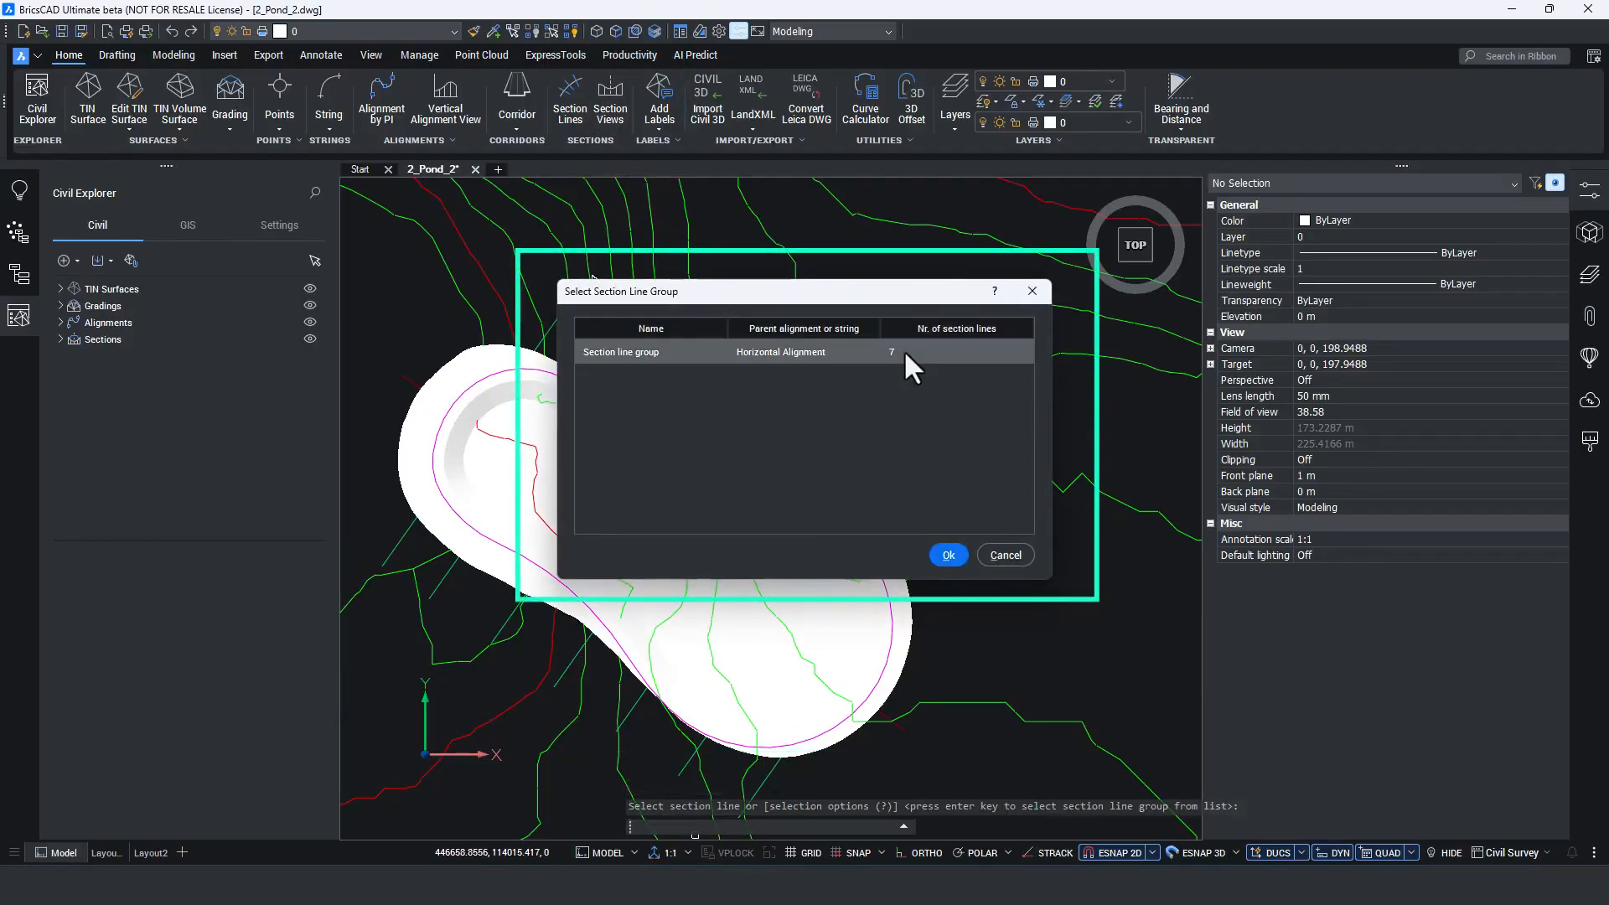
click(955, 556)
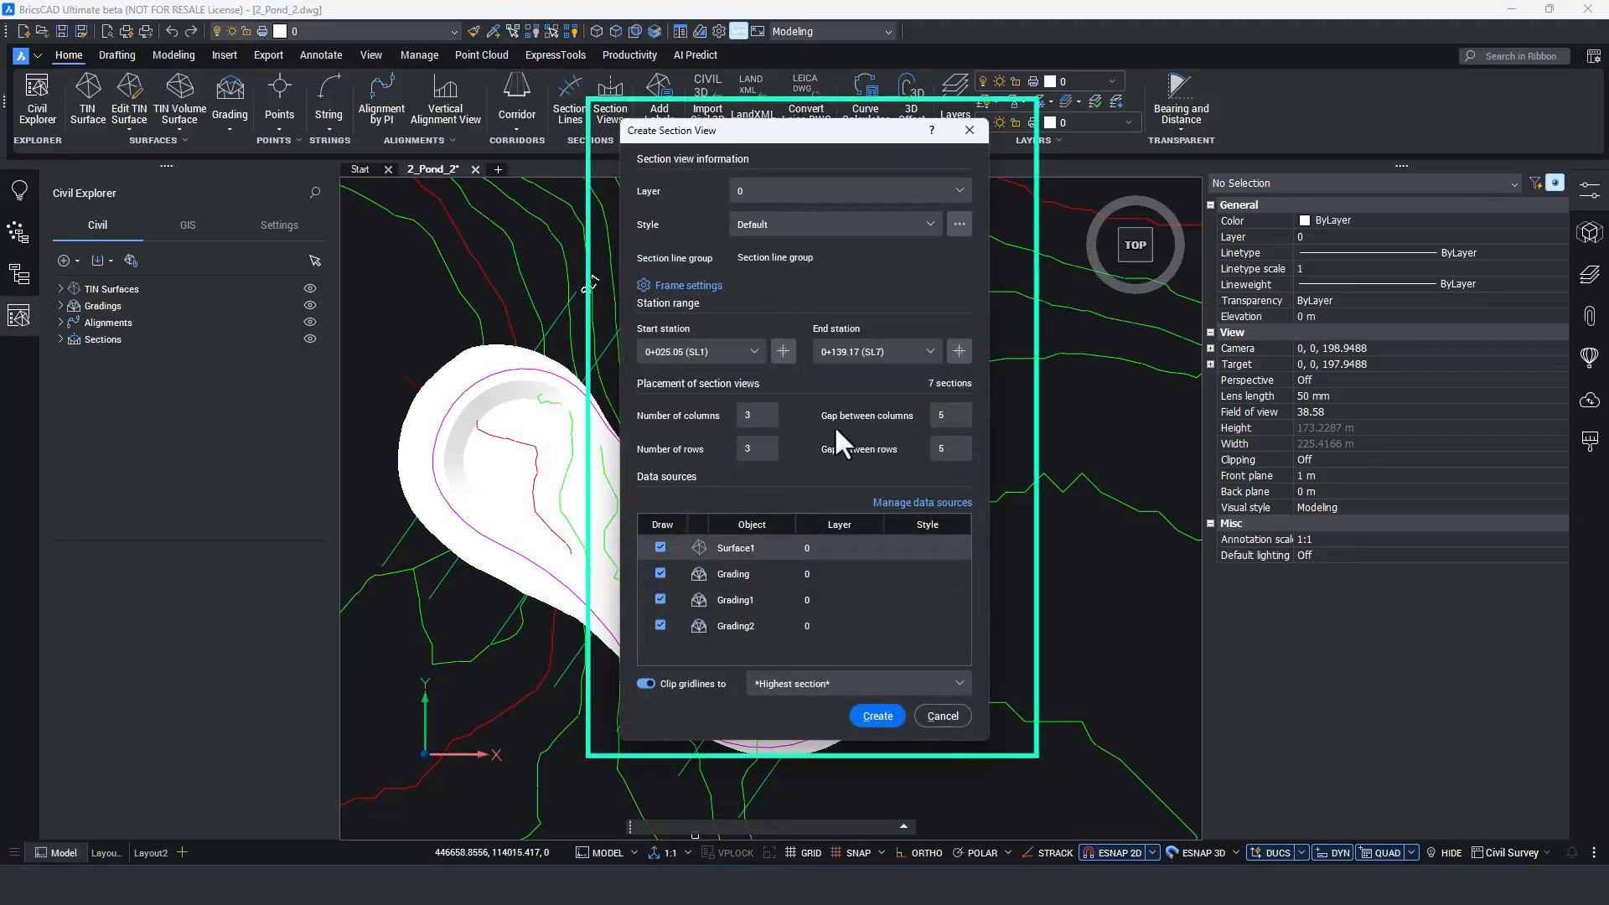
Set the gap between section view rows to 44, keep all four data sources and confirm the section view creation.
text(44)
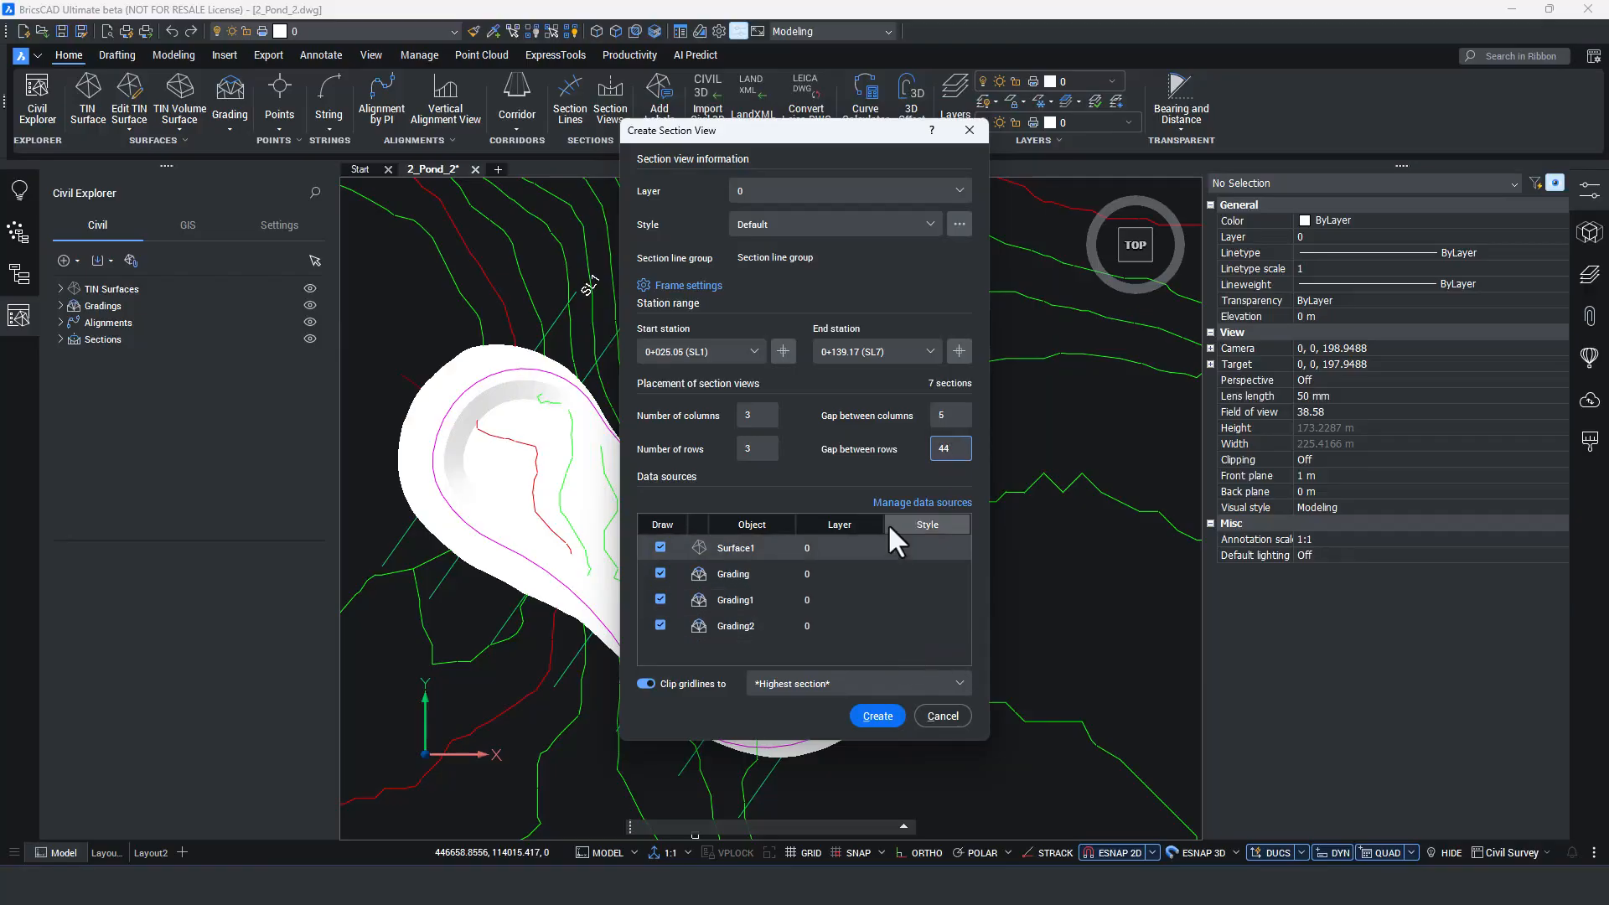
click(892, 501)
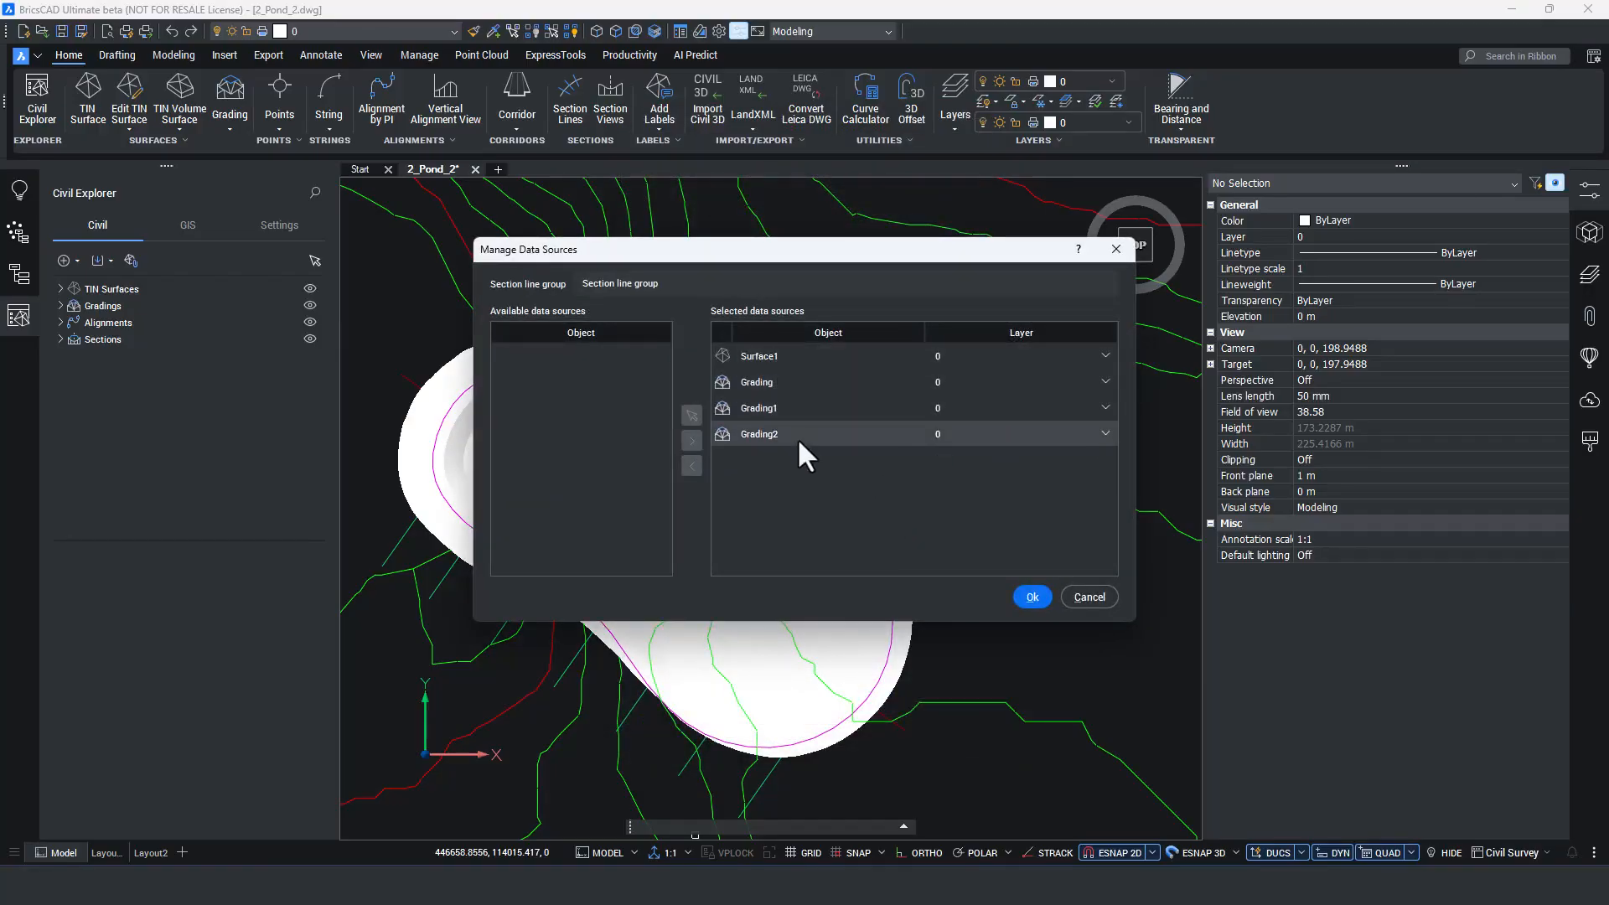
click(1034, 597)
click(870, 721)
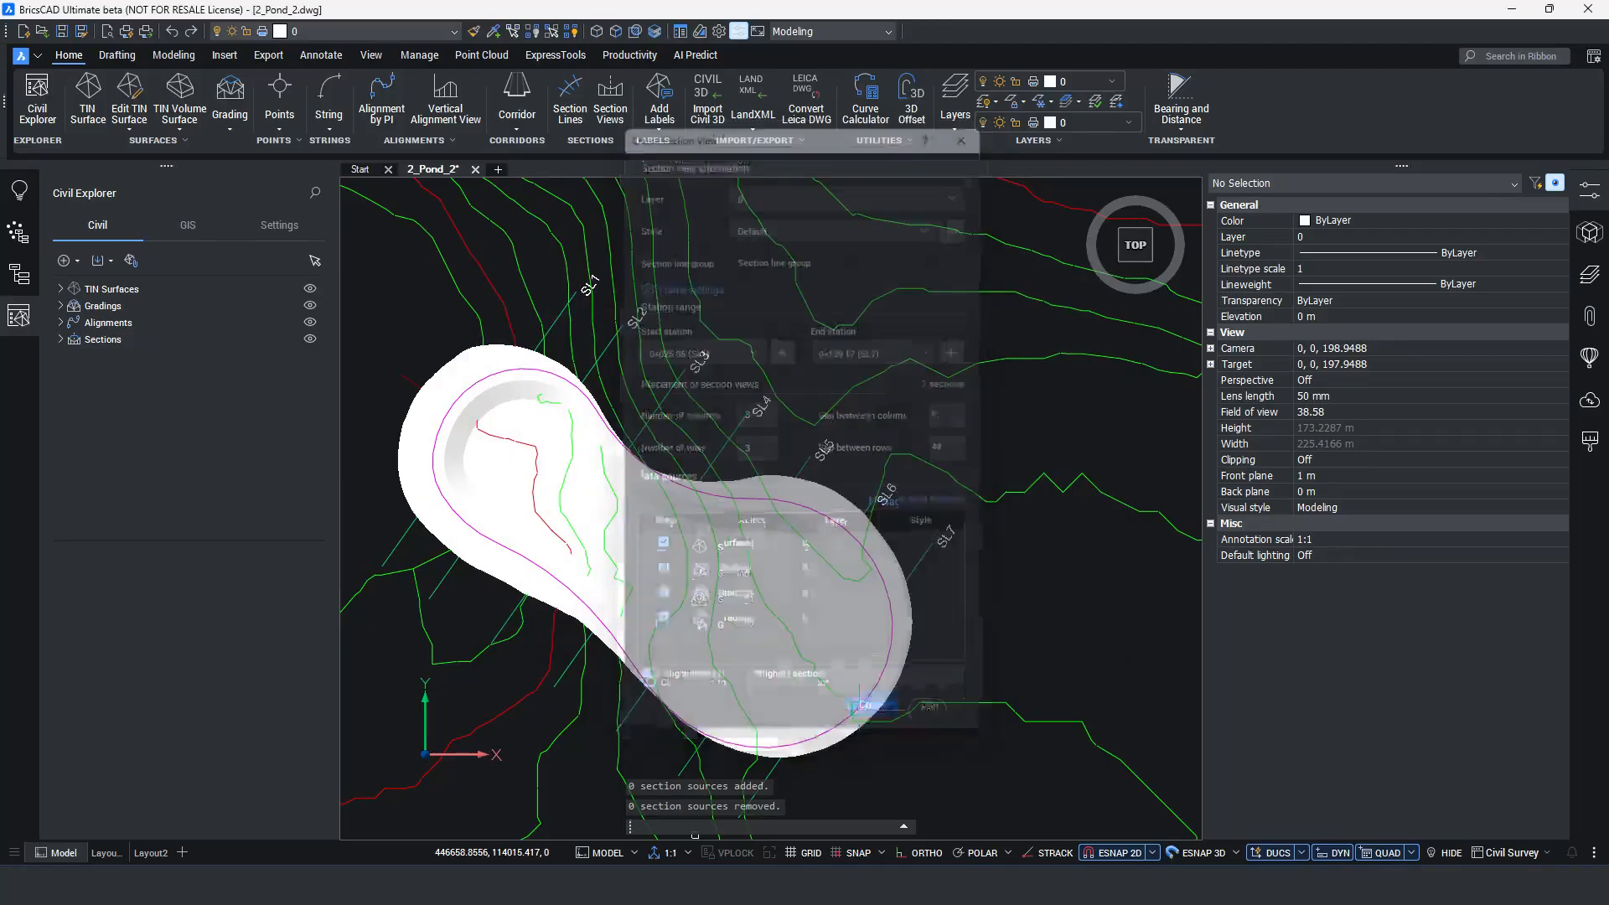
Place the section views in the empty area to the right of the contoured terrain.
scroll(559, 610, down, 5)
scroll(923, 508, up, 2)
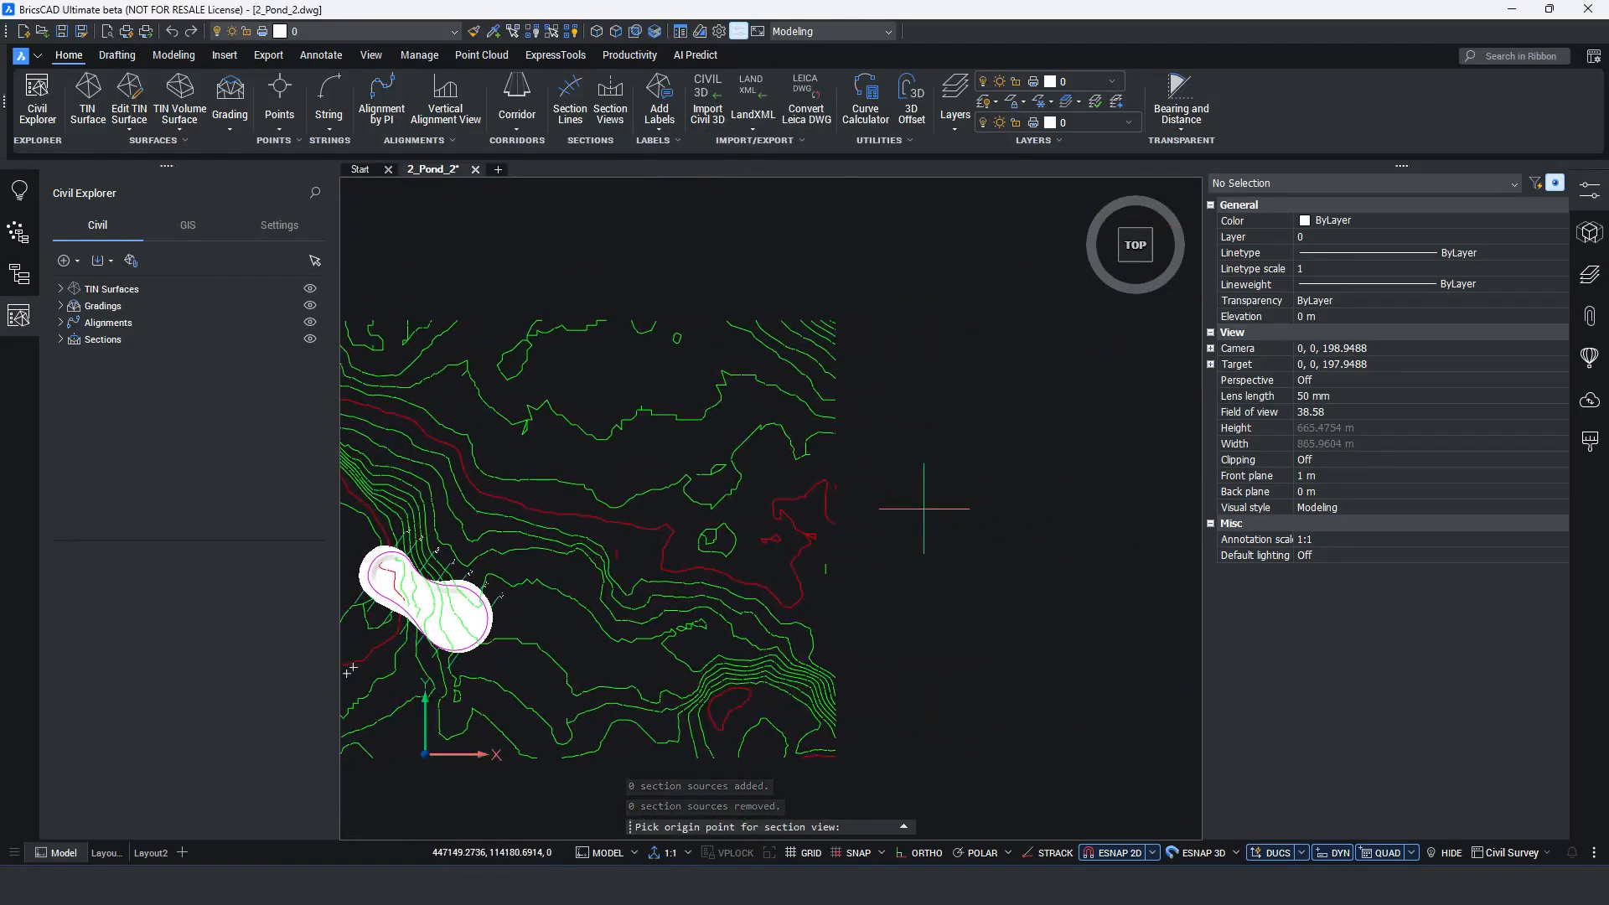
click(885, 449)
scroll(1064, 489, up, 4)
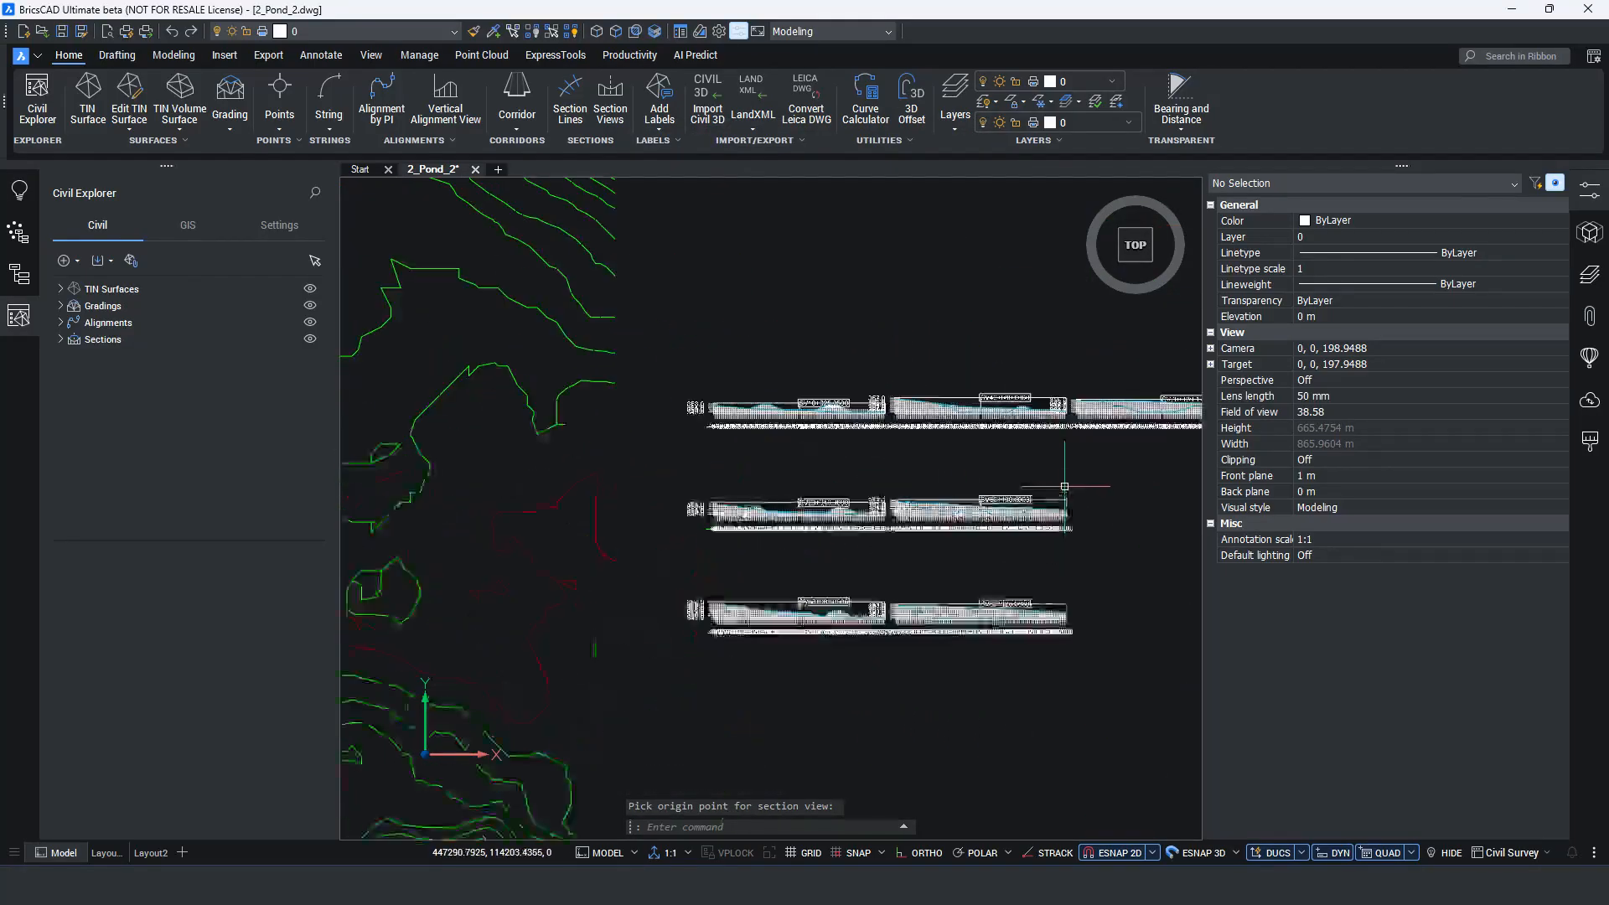
scroll(1065, 488, down, 4)
mouse_move(941, 539)
middle_down()
mouse_move(855, 539)
mouse_move(712, 439)
middle_up()
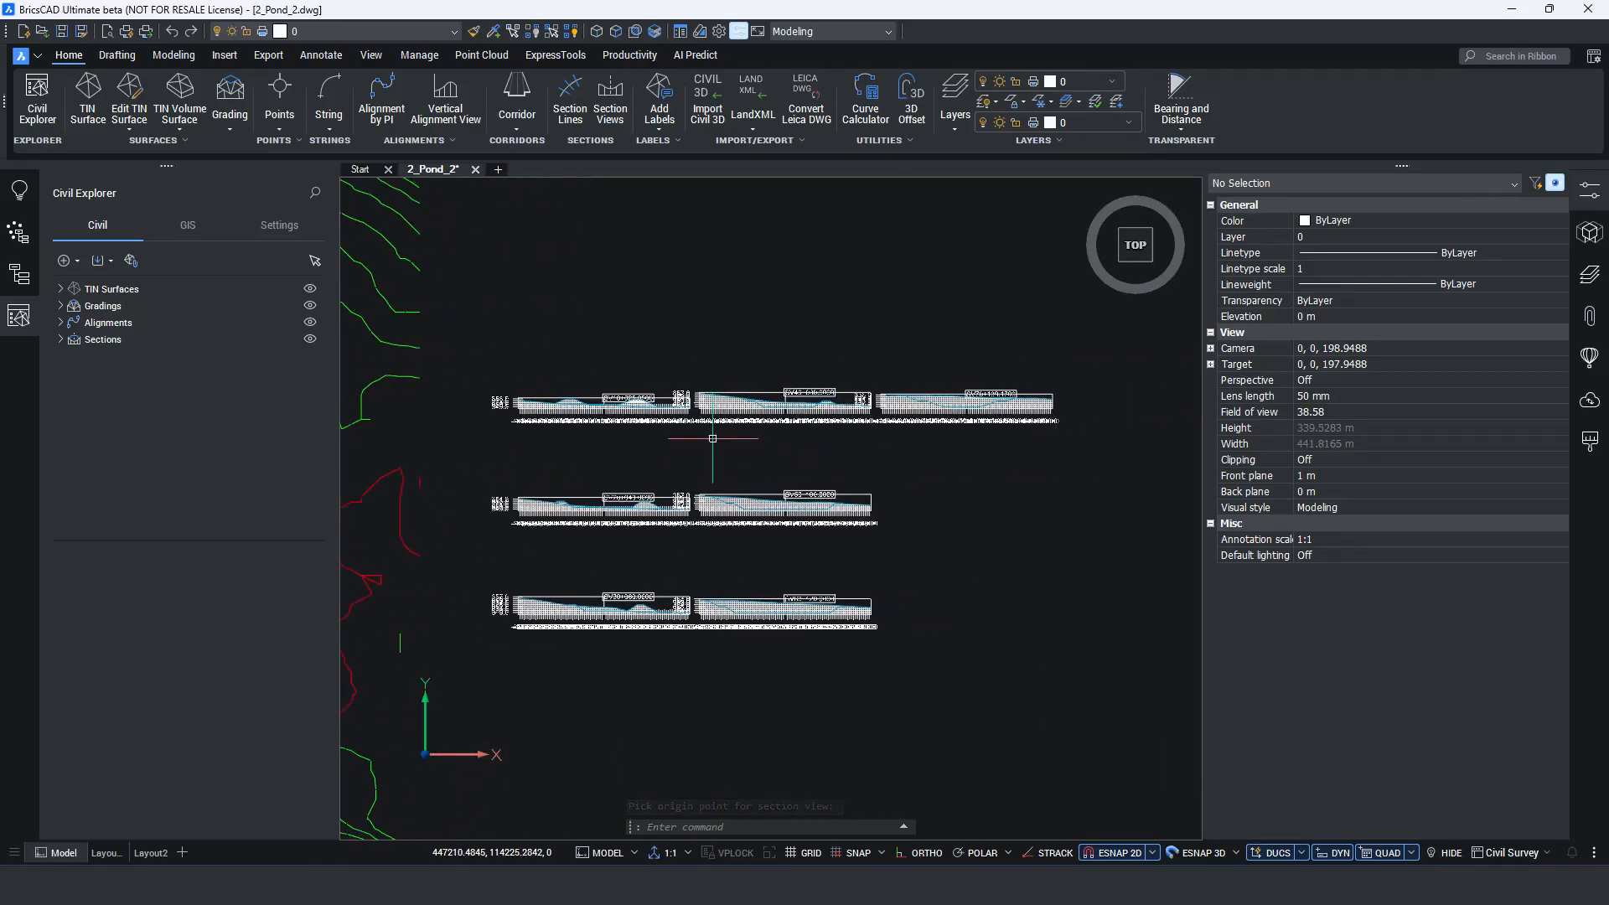
Set the drawing's annotation scale to 10:1.
click(686, 851)
click(689, 756)
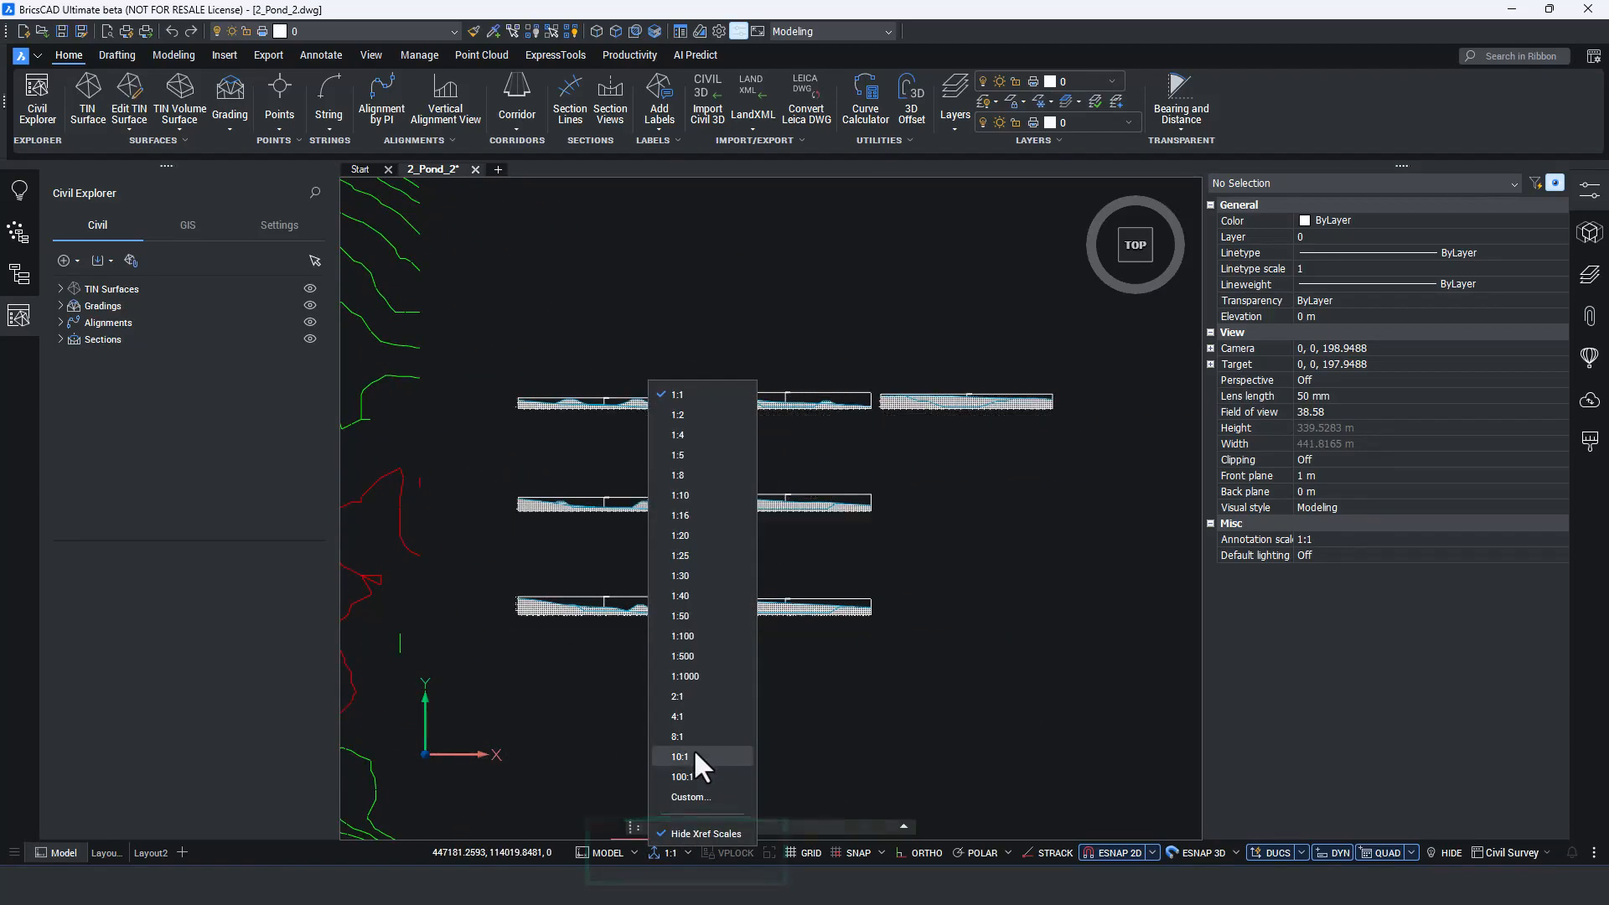
click(549, 430)
scroll(540, 415, up, 7)
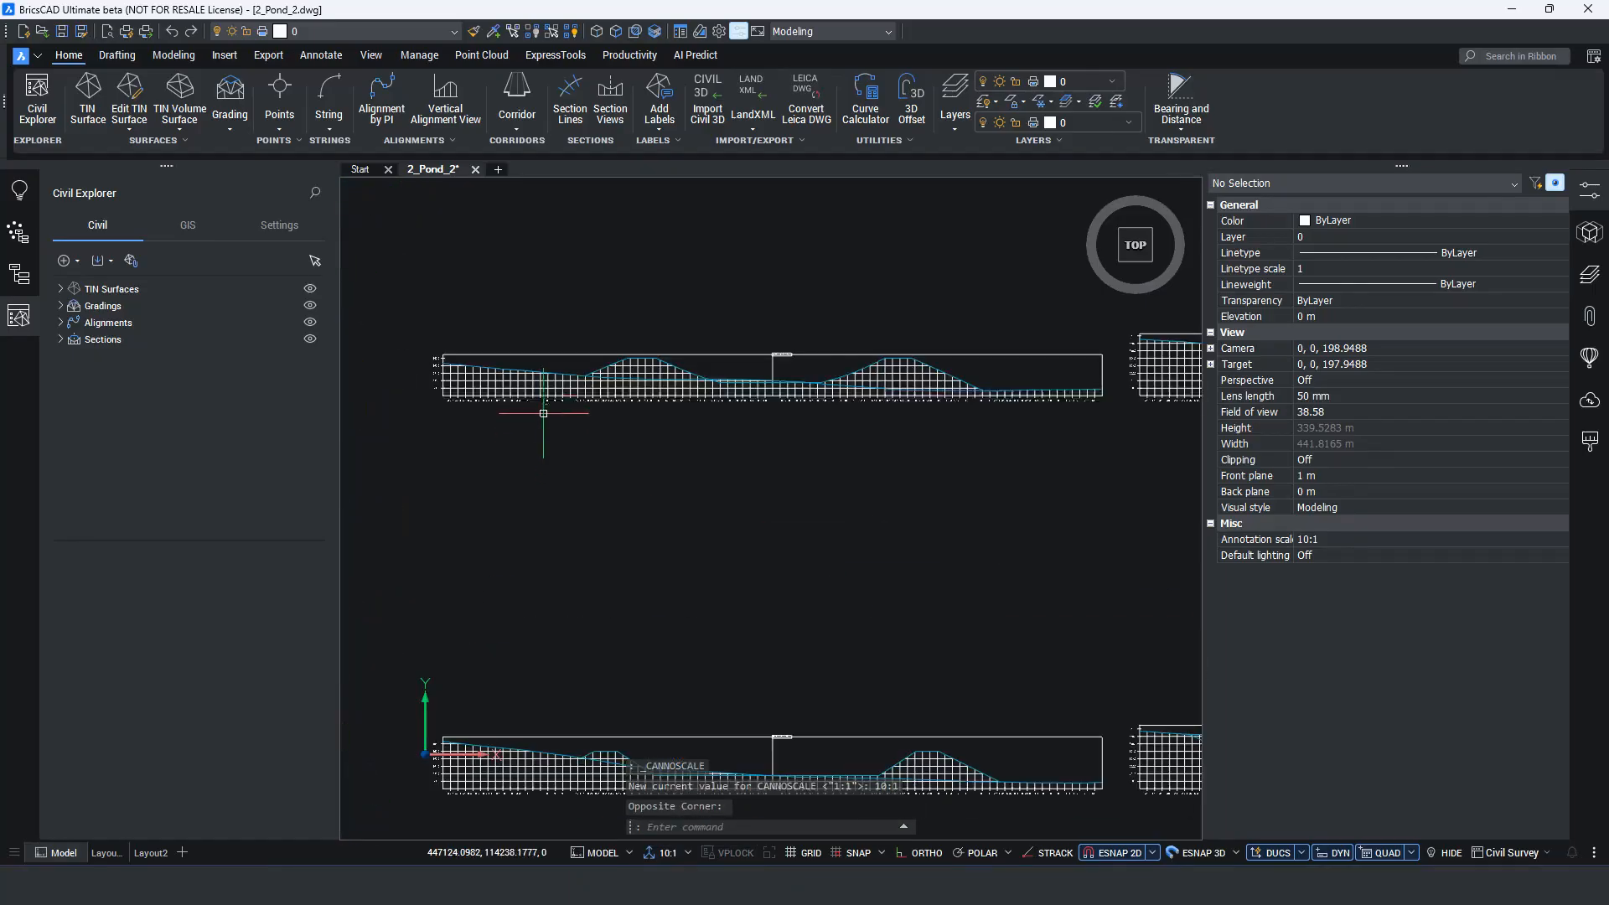
Create another section view style from Default, name it Section and open its vertical exaggeration for editing.
click(277, 220)
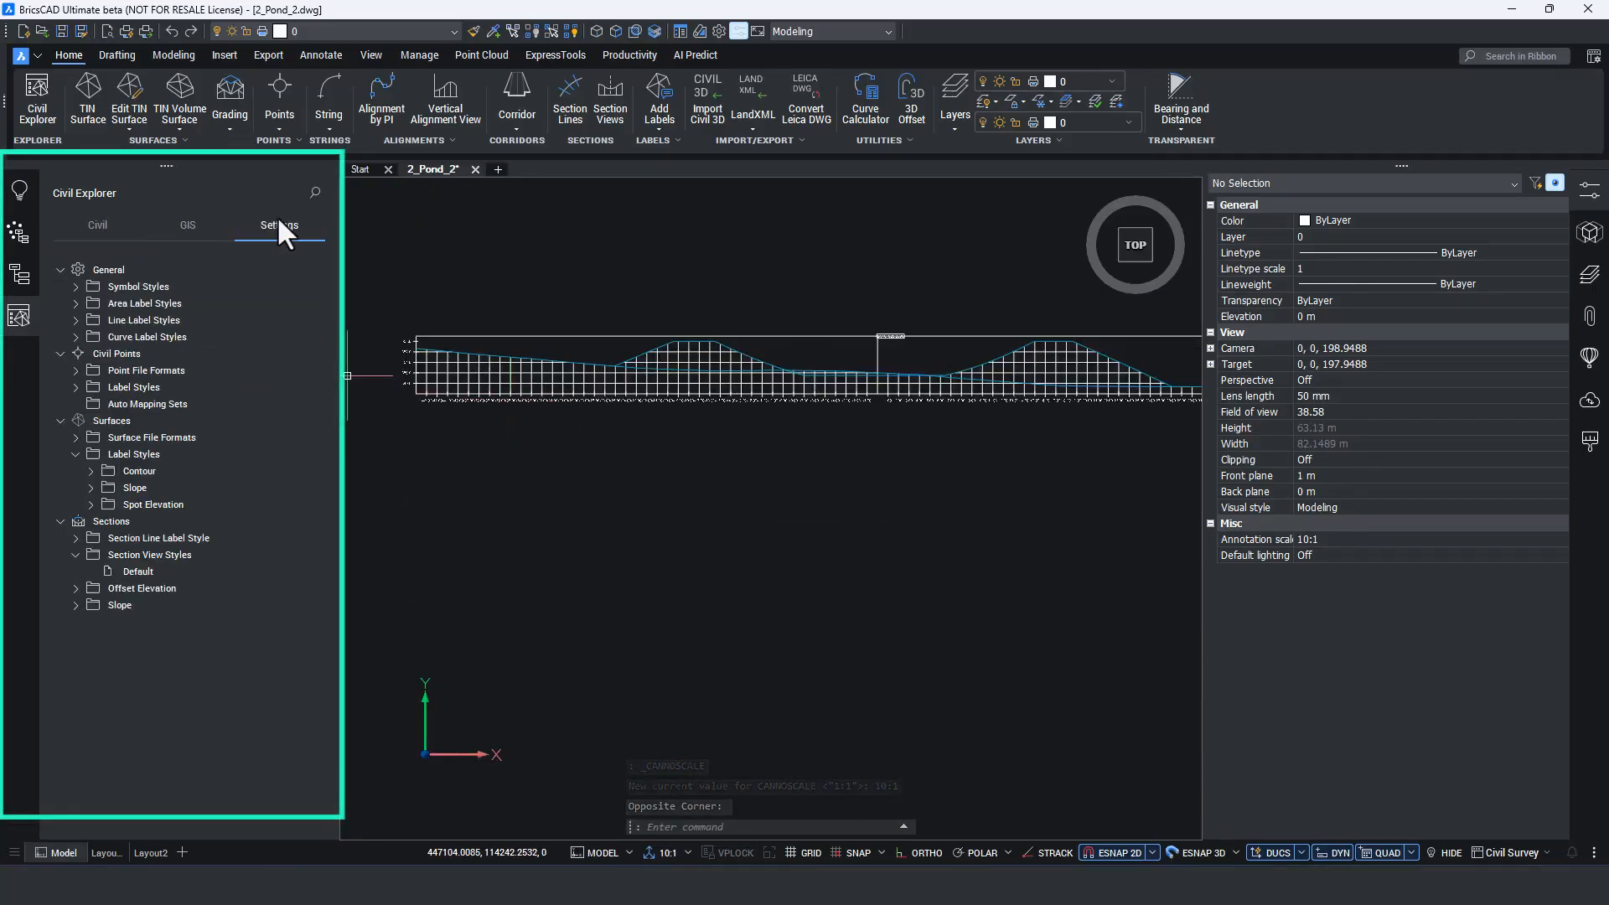
right_click(130, 572)
click(144, 606)
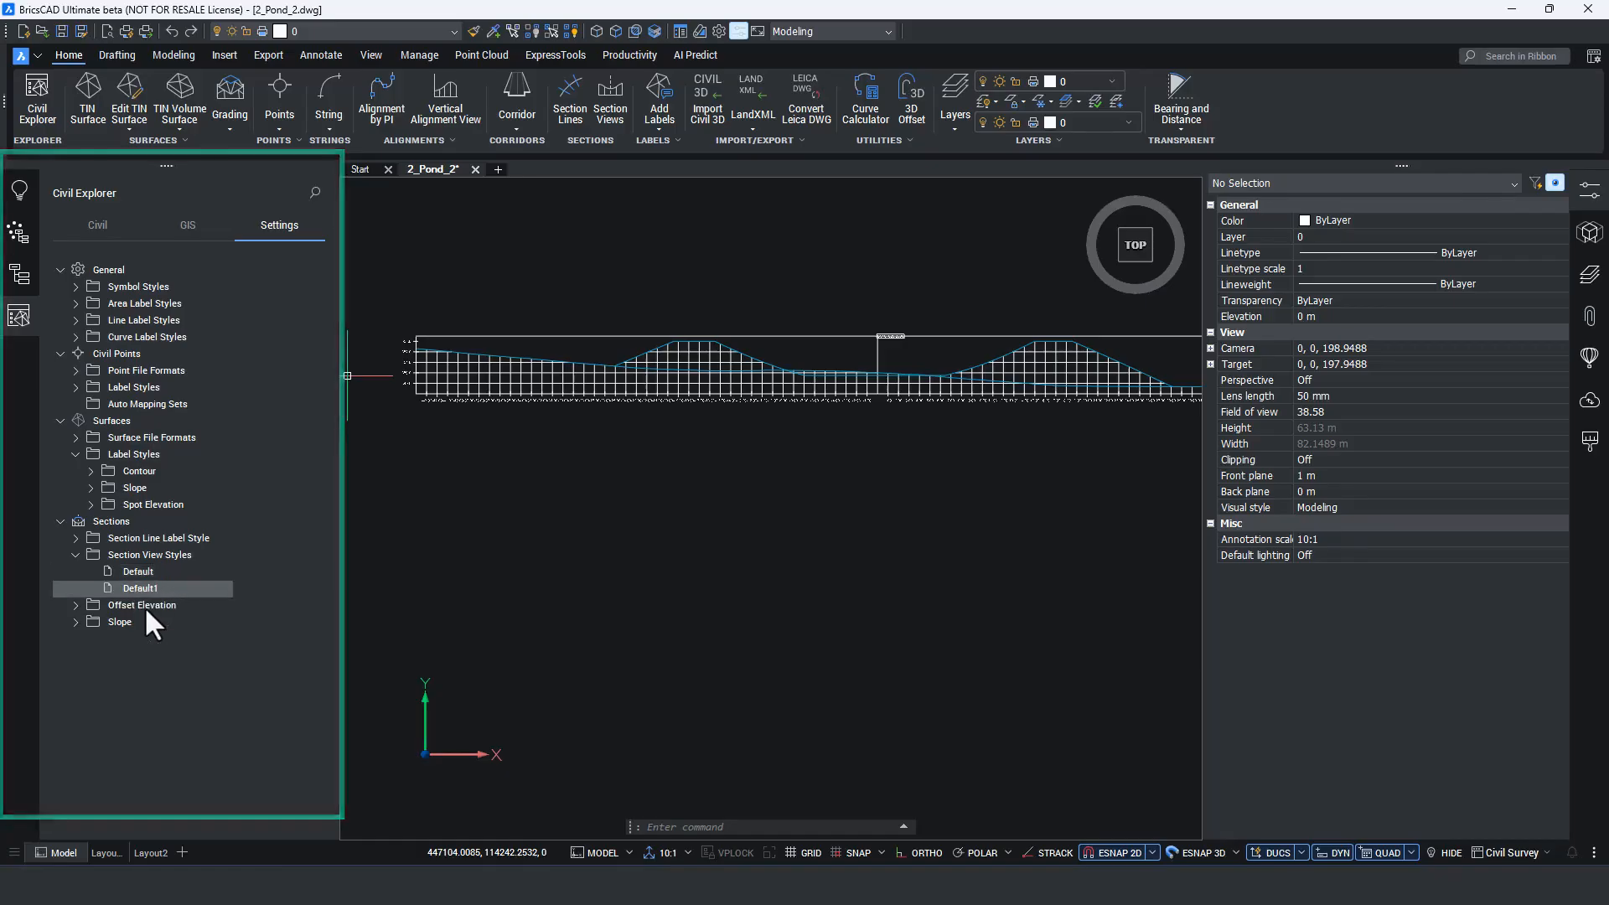
double_click(513, 248)
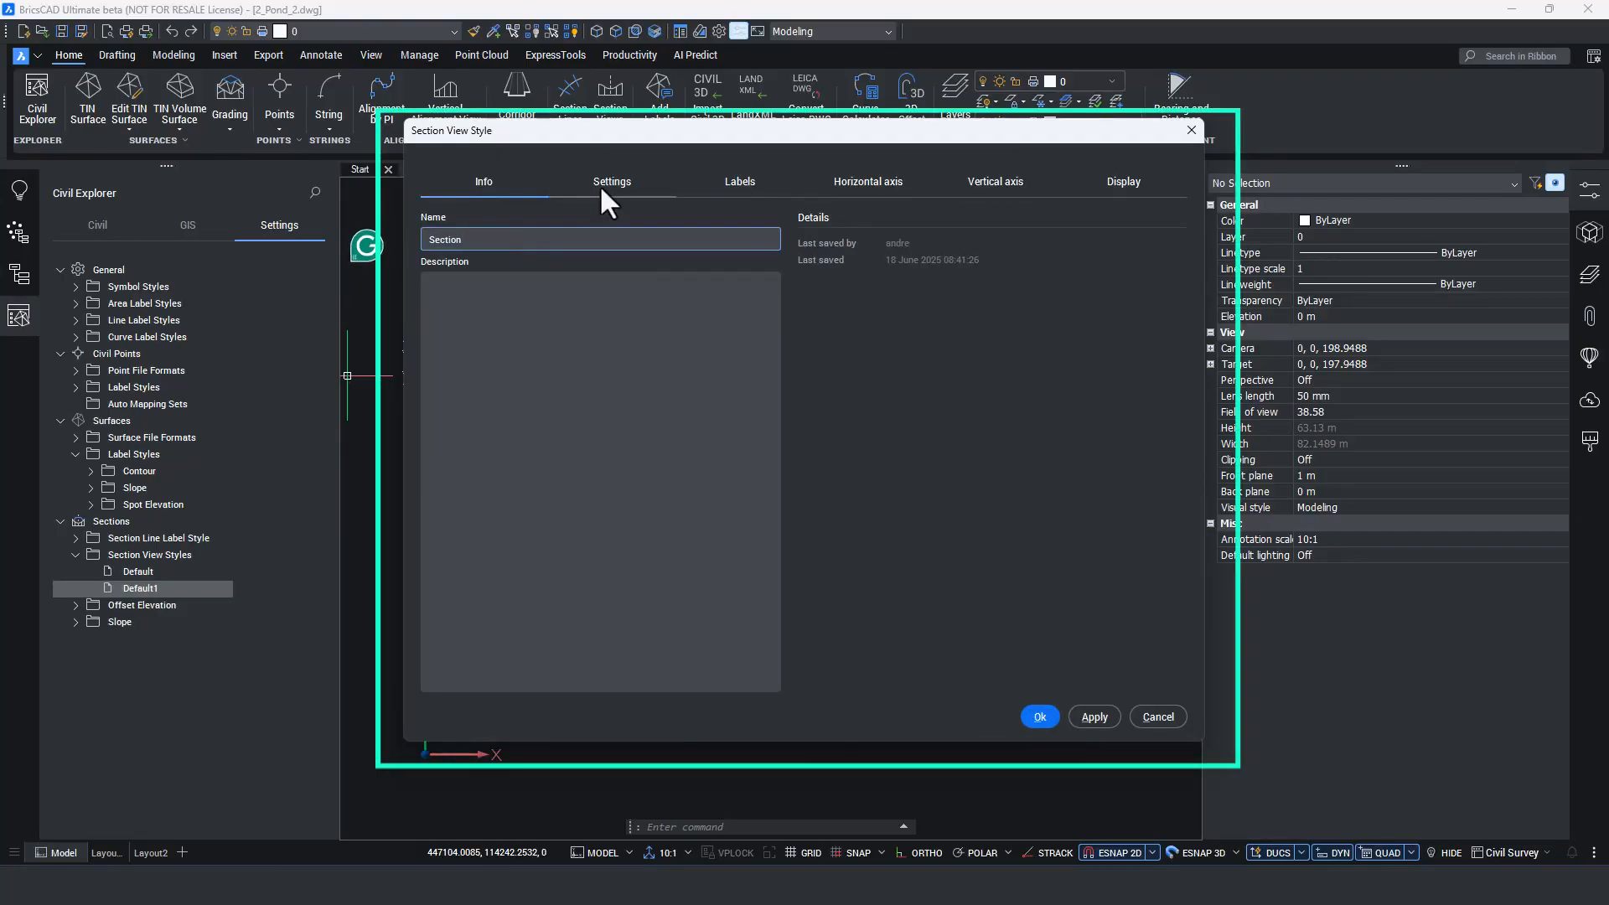
click(600, 184)
double_click(533, 237)
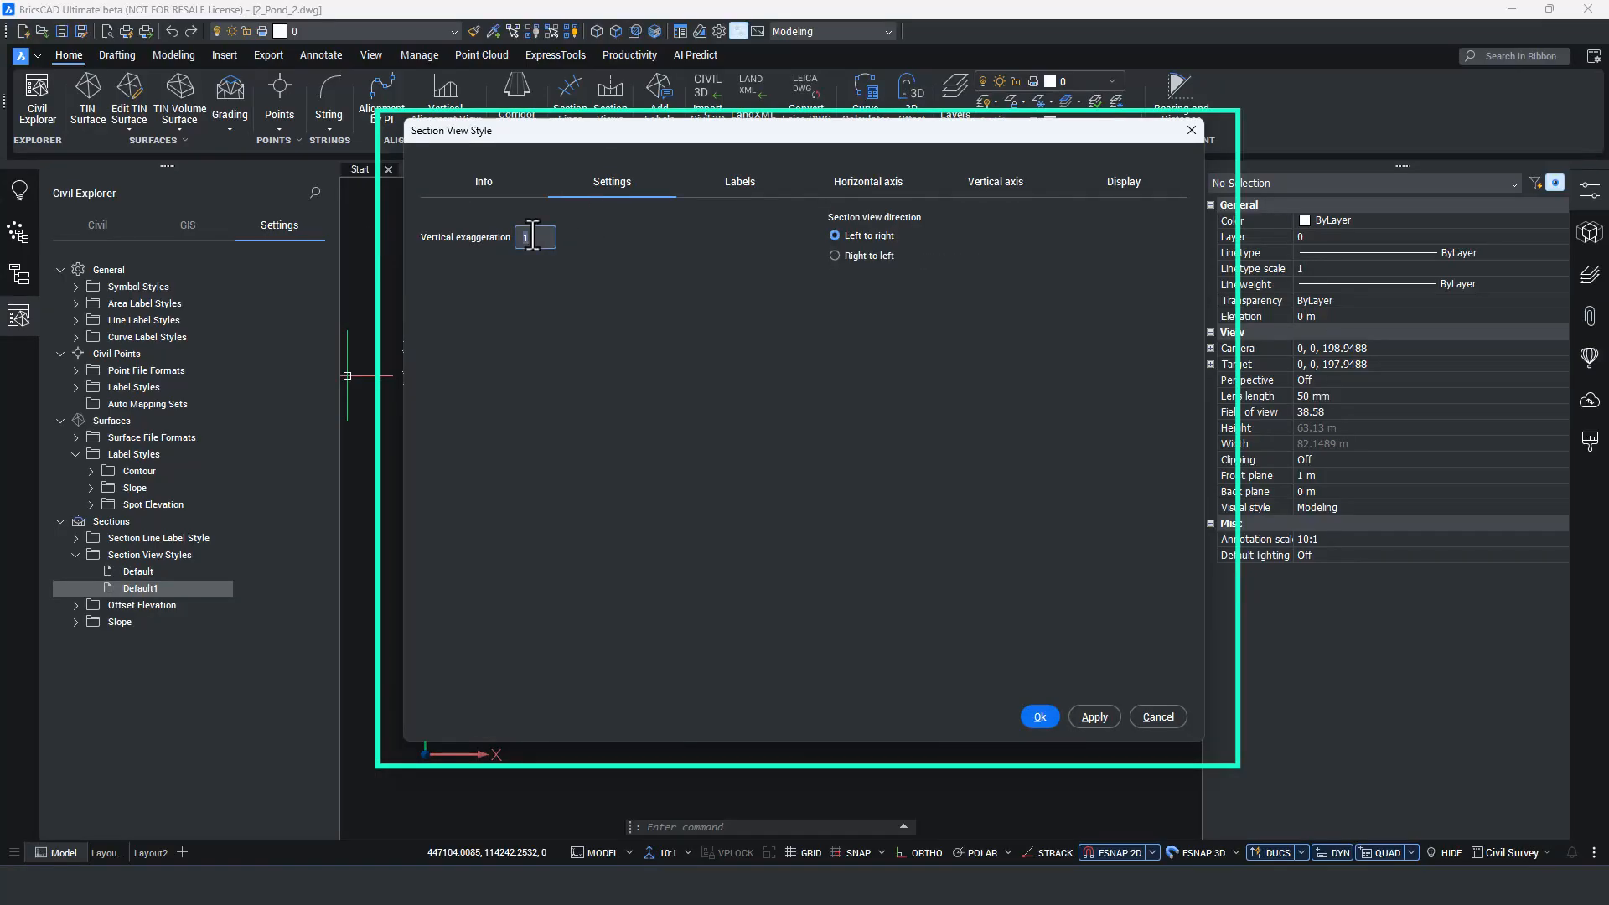
Examine the text content of the style's Data label component and the properties that can be added to it.
click(731, 192)
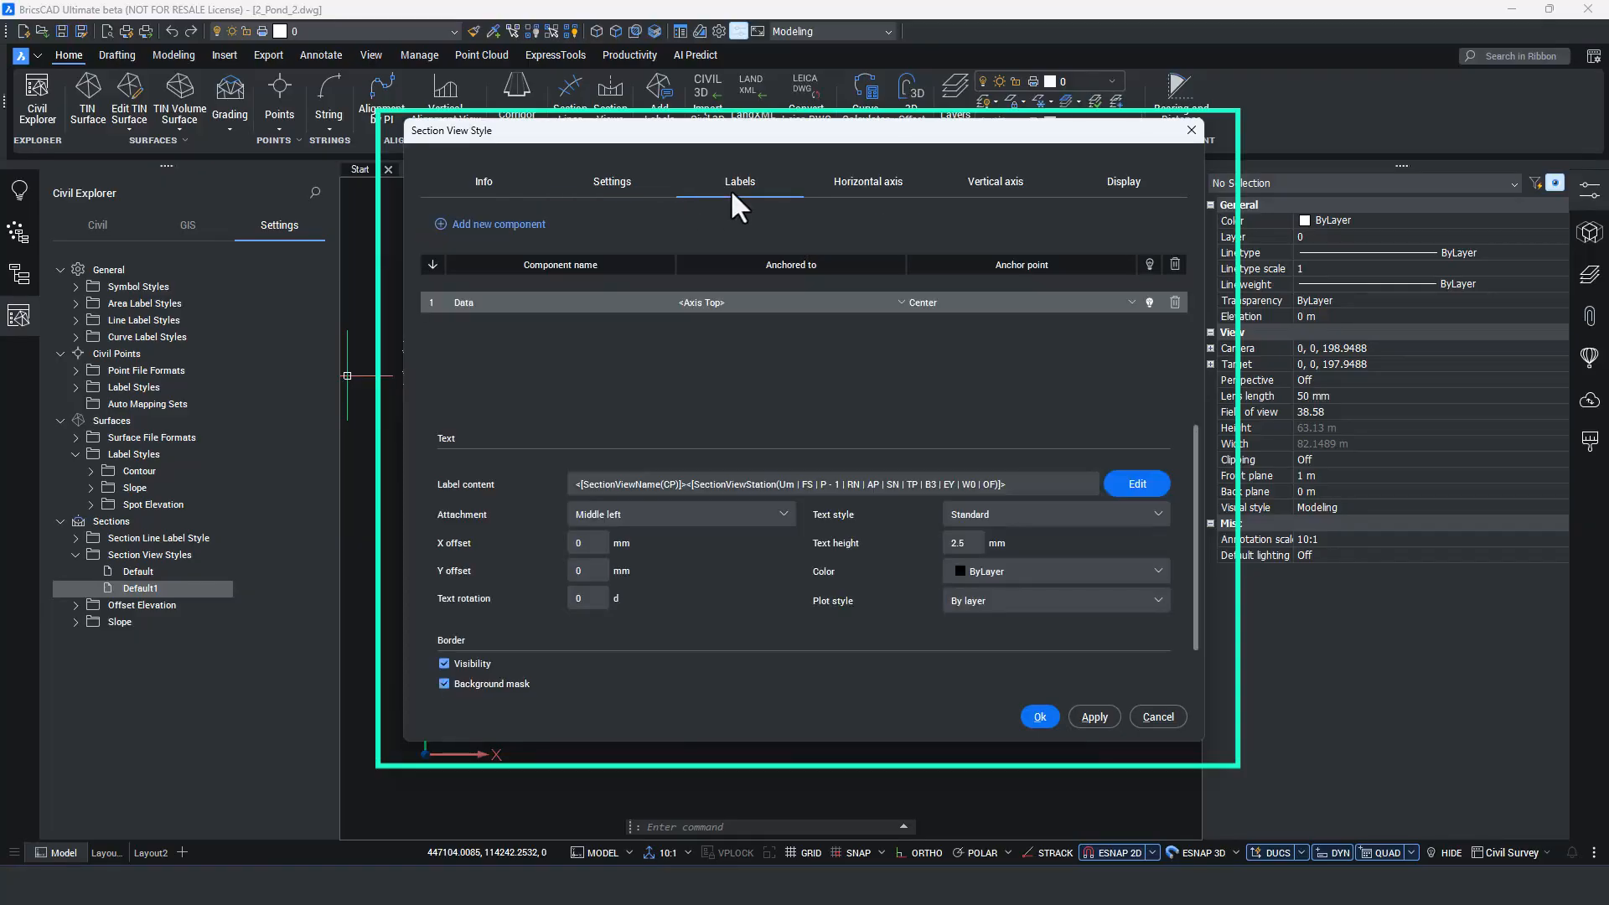
click(1137, 484)
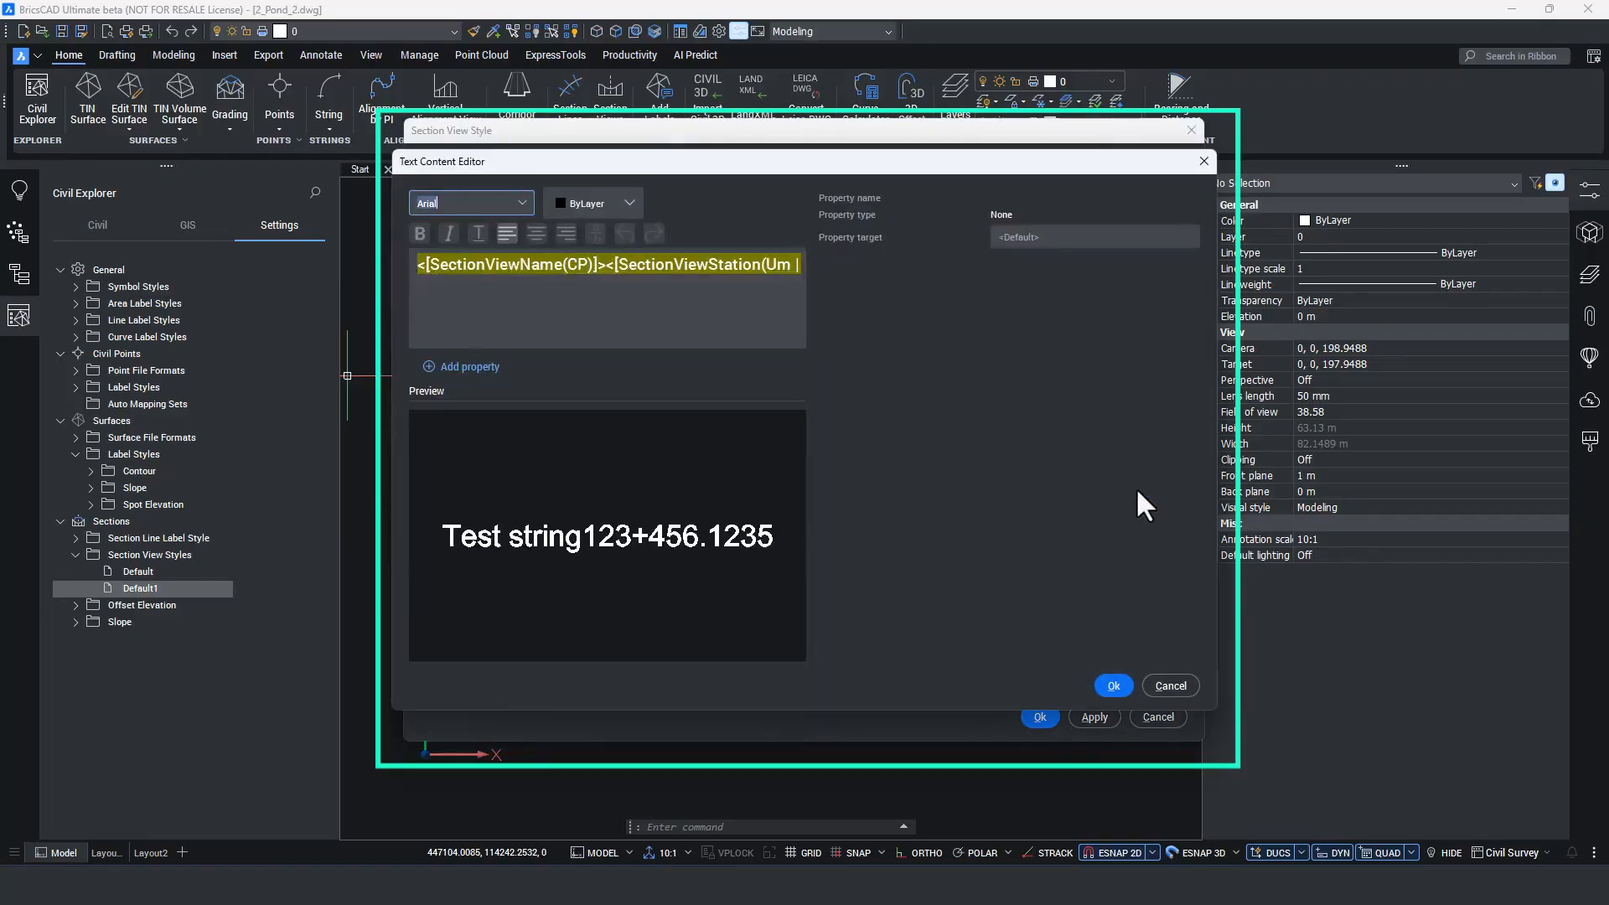
click(444, 367)
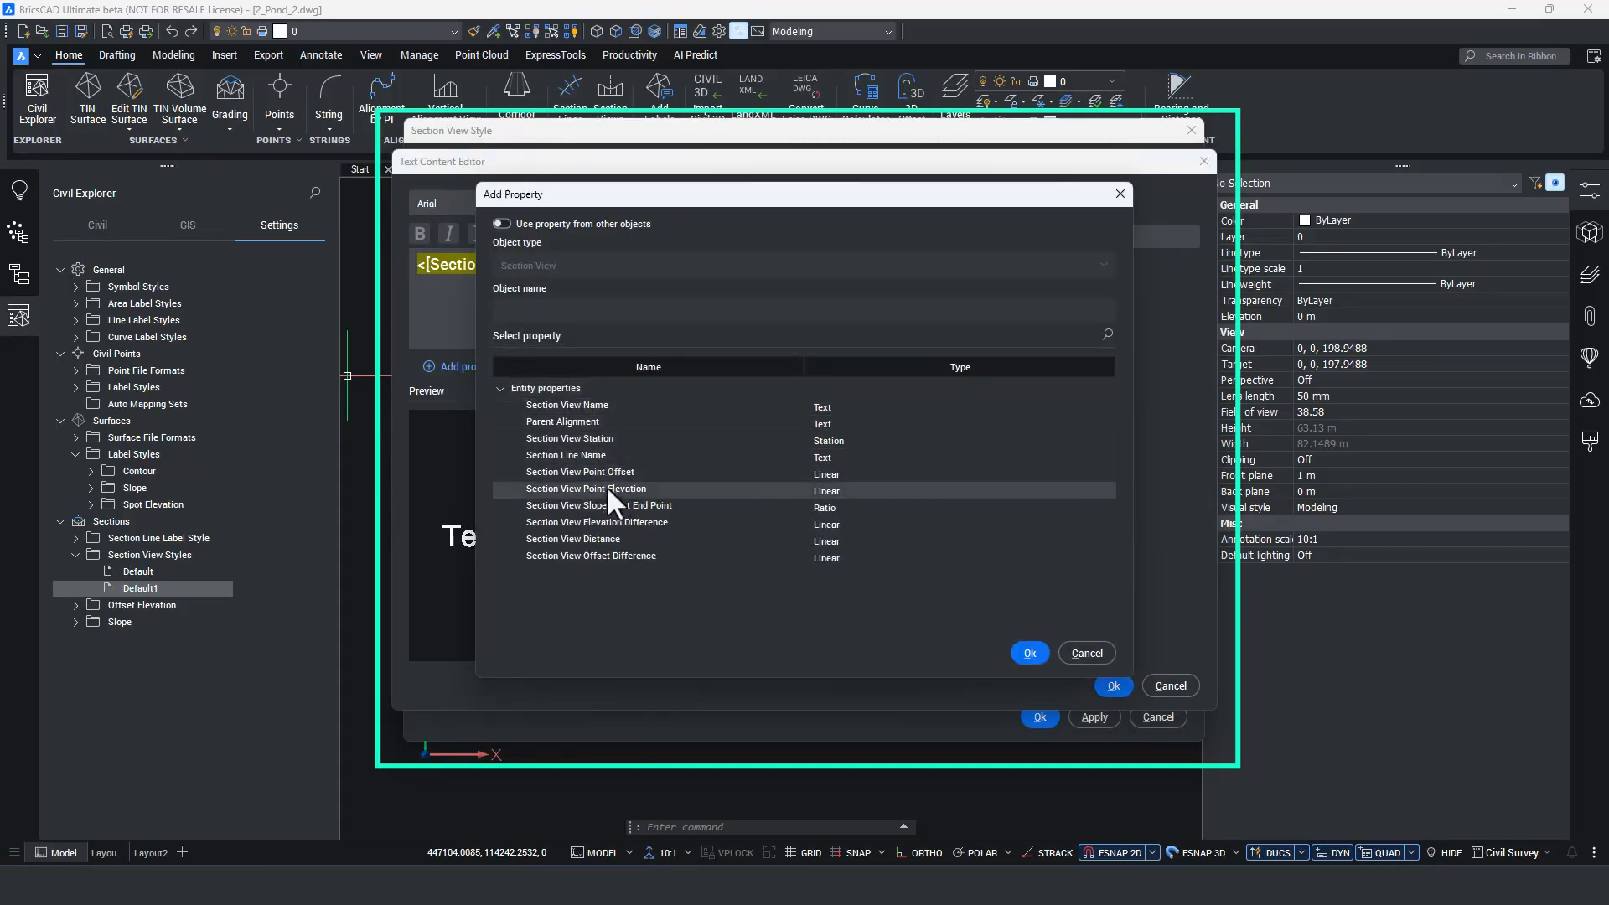
click(1037, 653)
click(1110, 683)
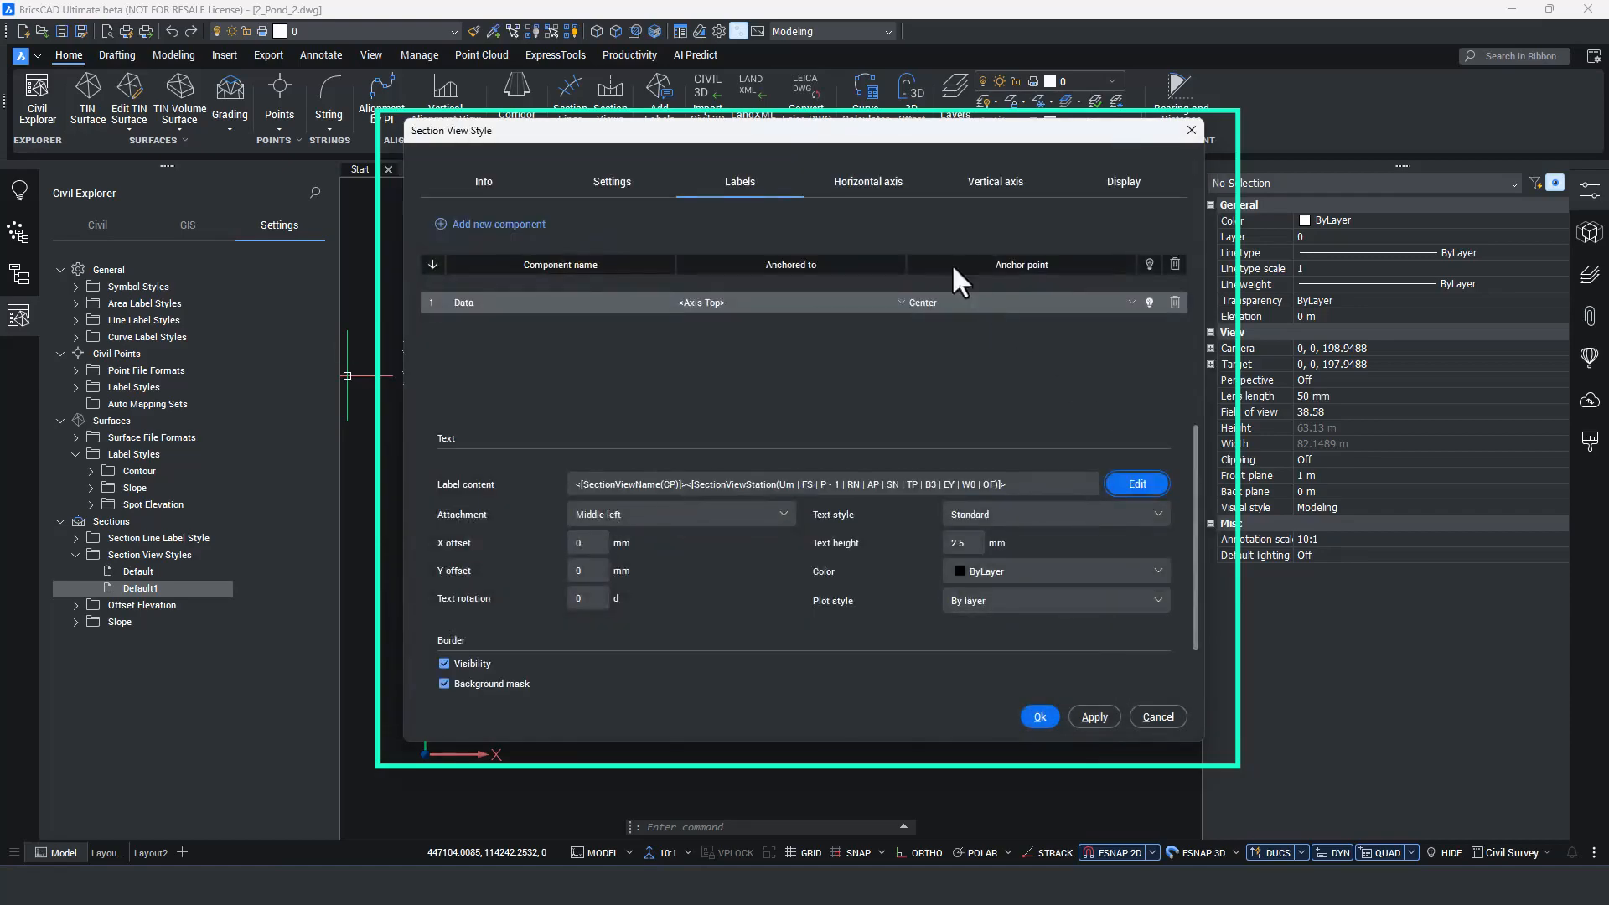
Hide the major and minor horizontal gridlines and the major and minor vertical gridlines in the section view style's plan display.
click(875, 177)
click(971, 187)
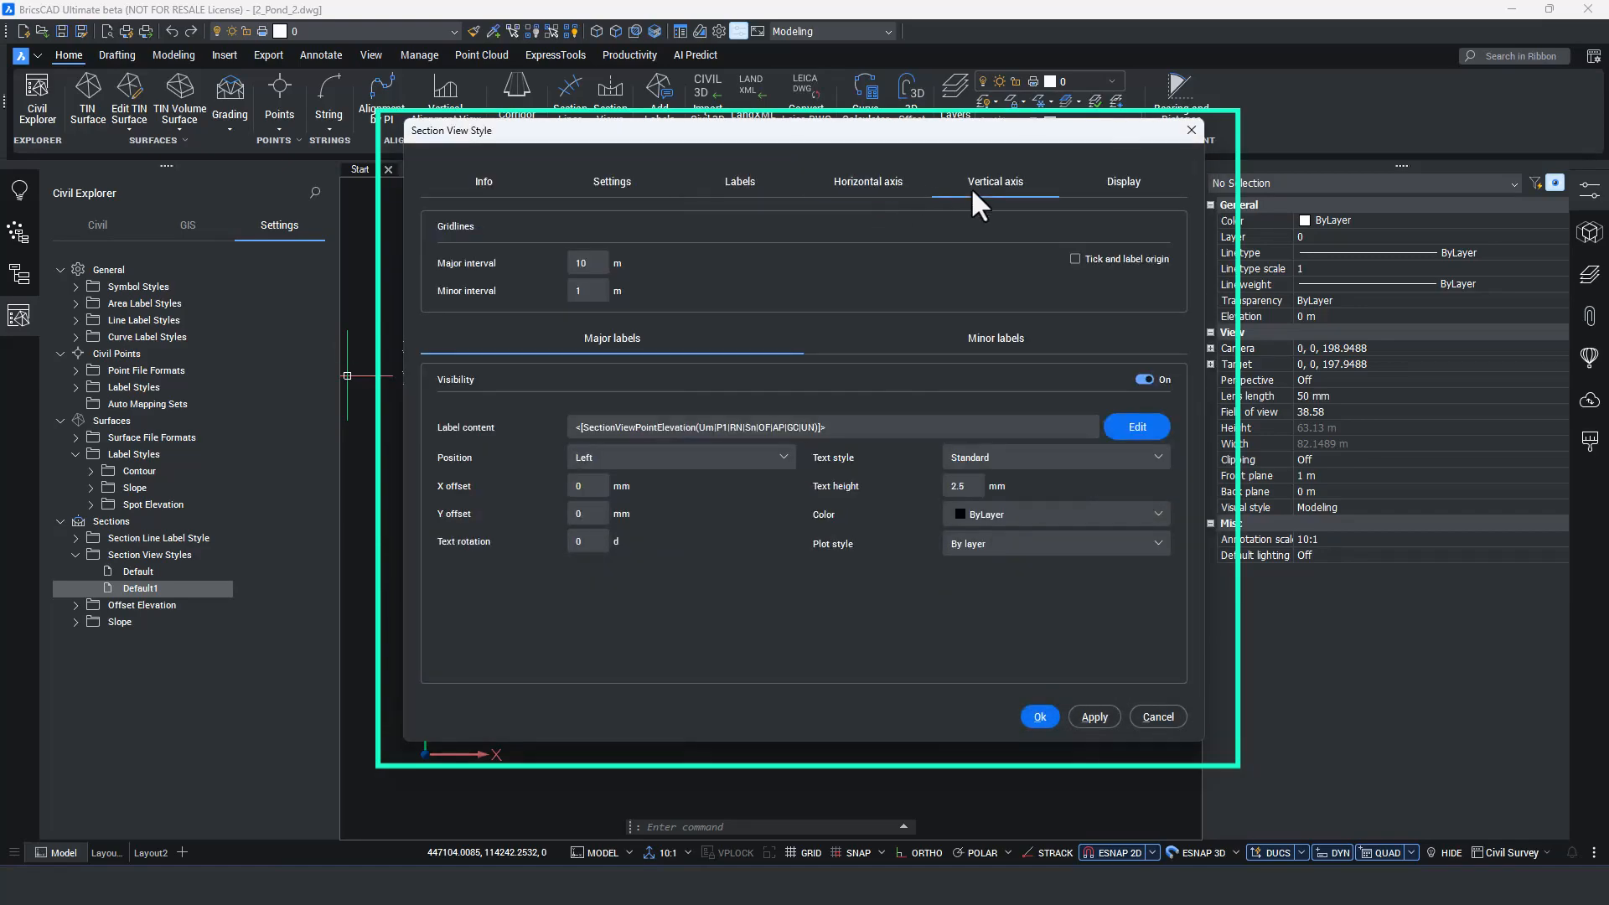
click(1123, 185)
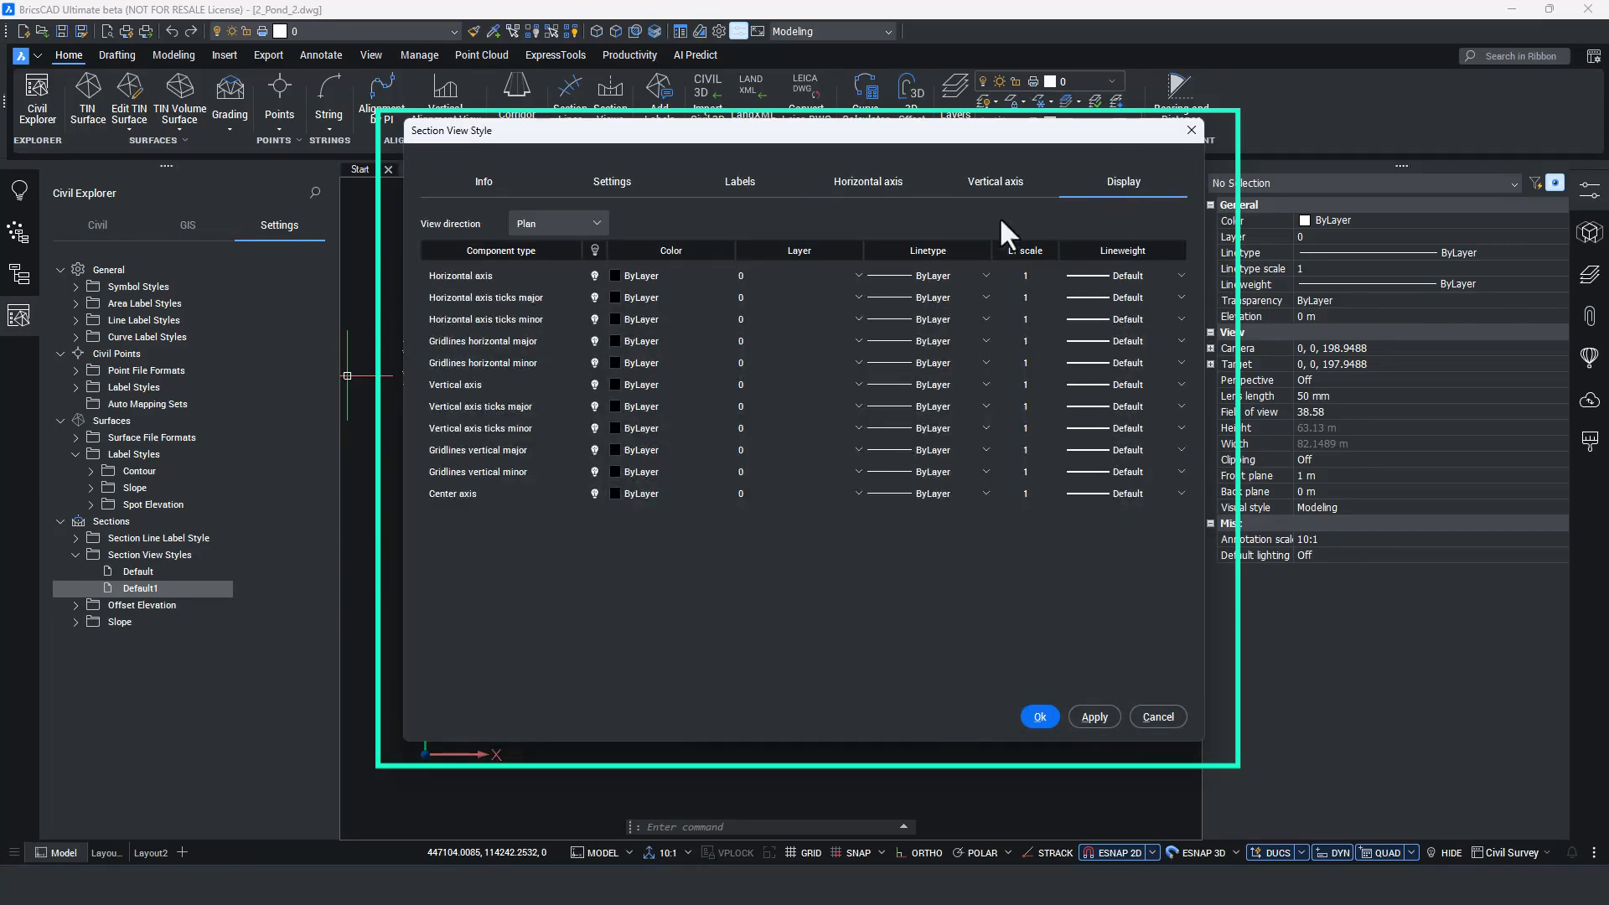
click(595, 341)
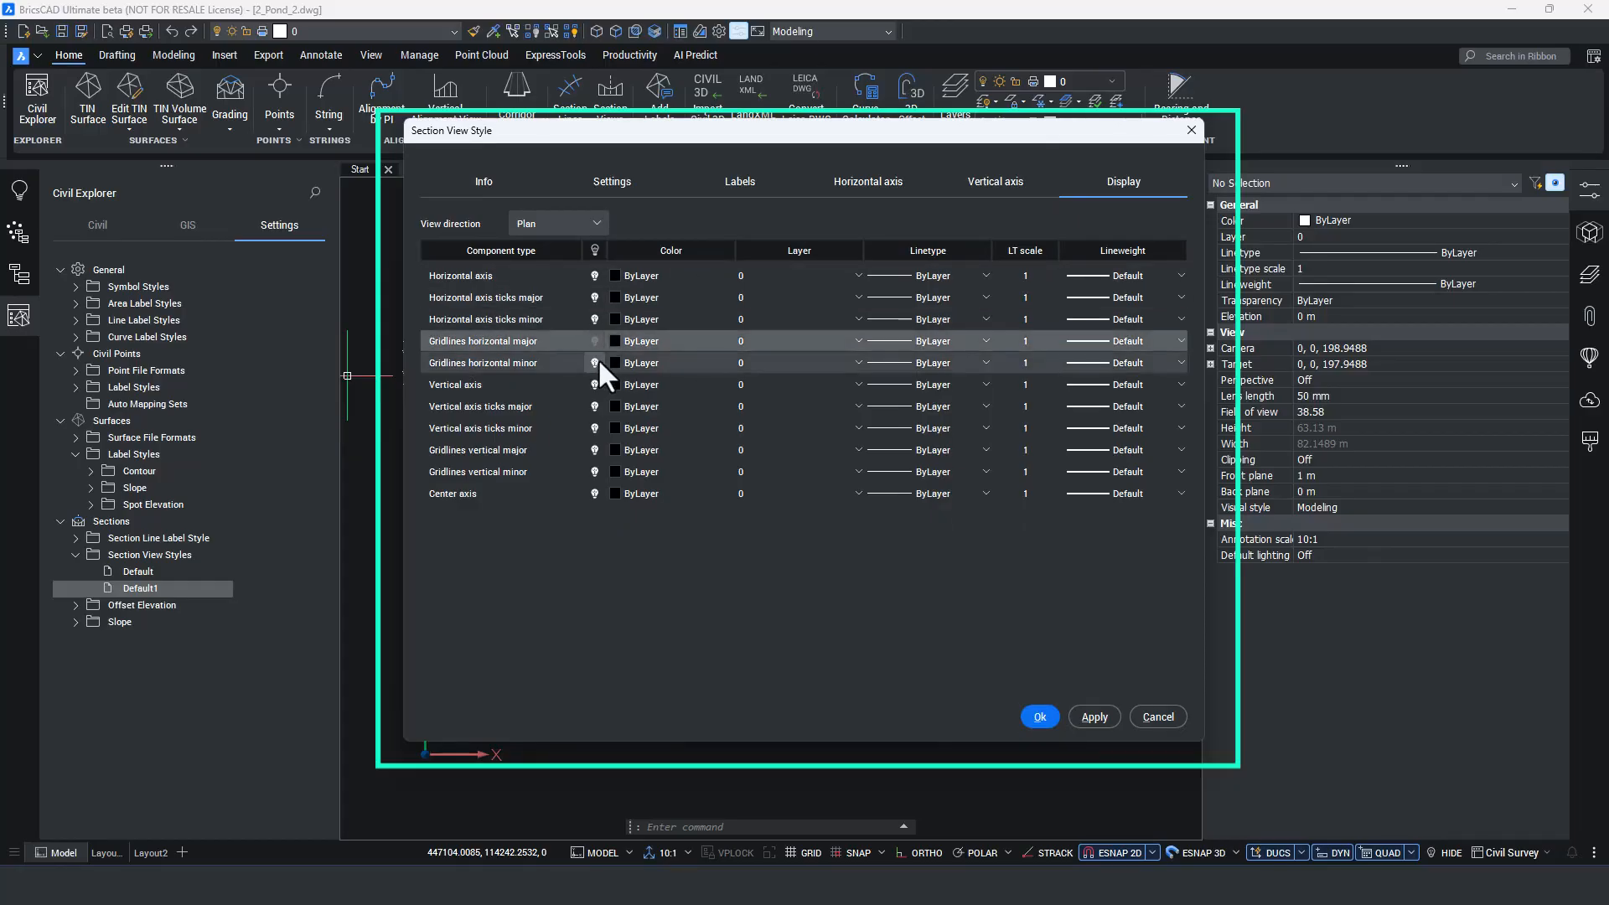
click(595, 362)
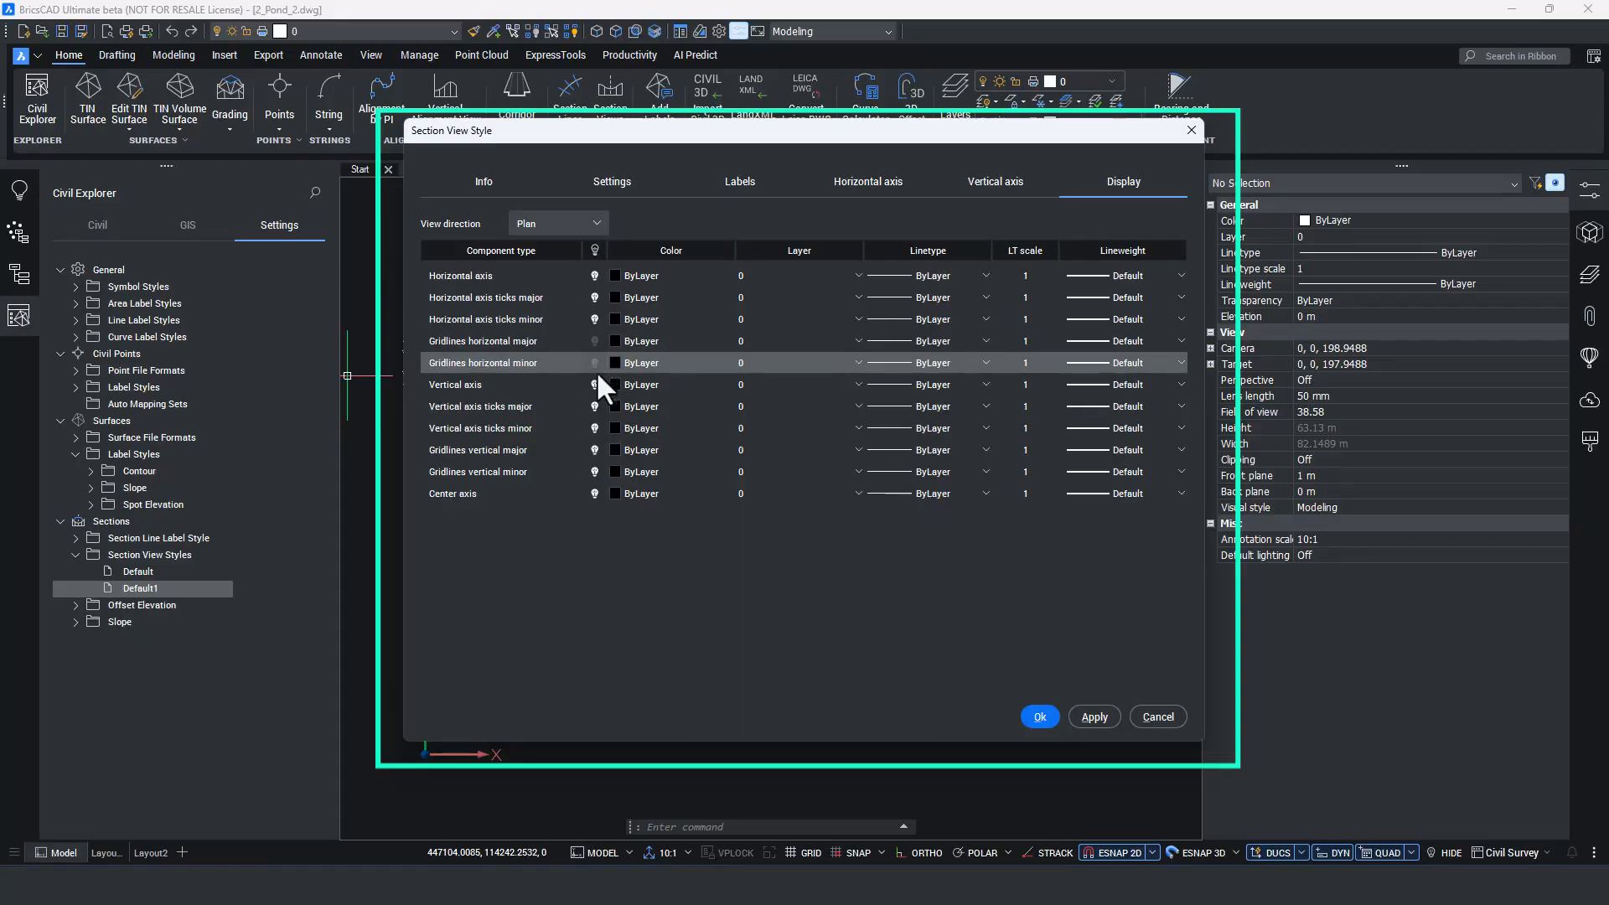
click(596, 450)
click(593, 471)
Set the style's center axis color to Yellow and save the section view style.
click(597, 492)
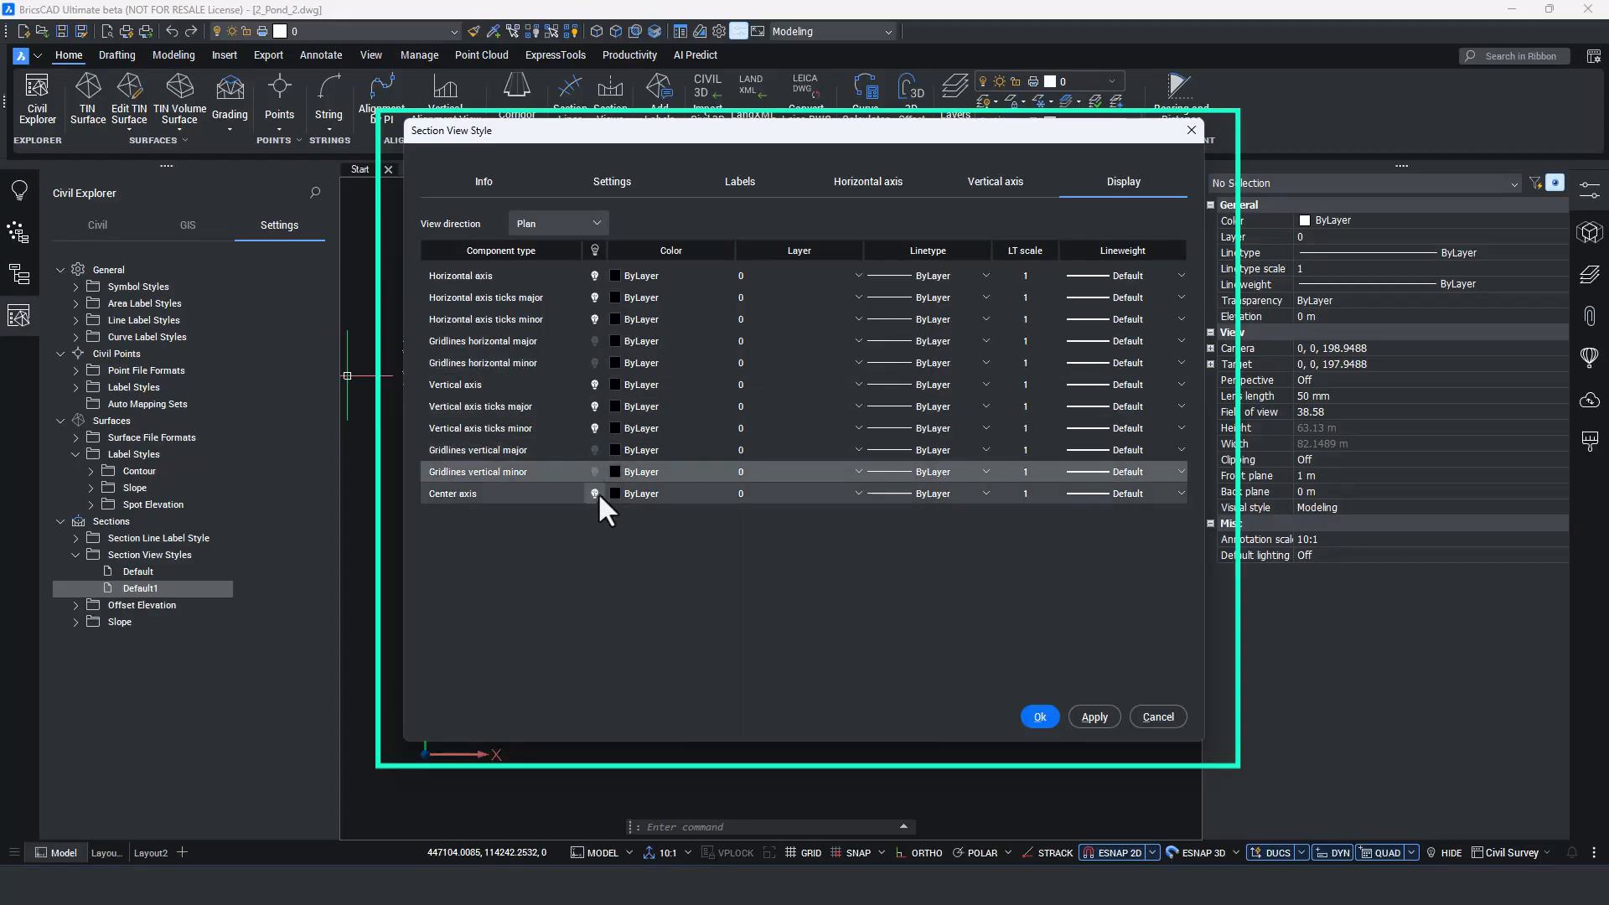
click(615, 492)
click(595, 518)
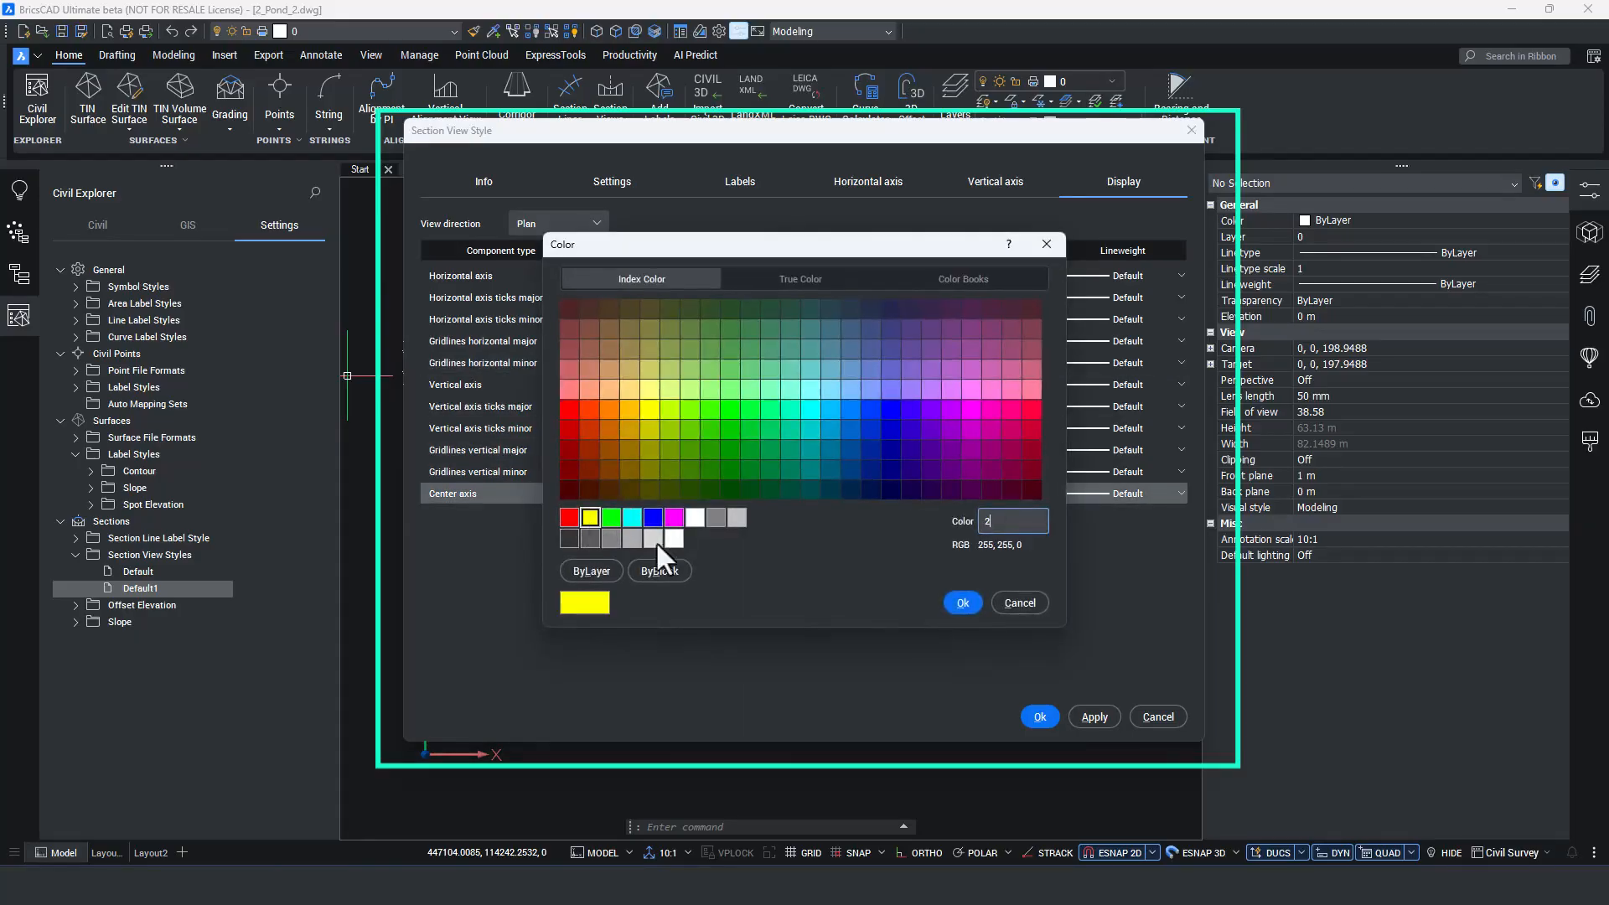
click(962, 603)
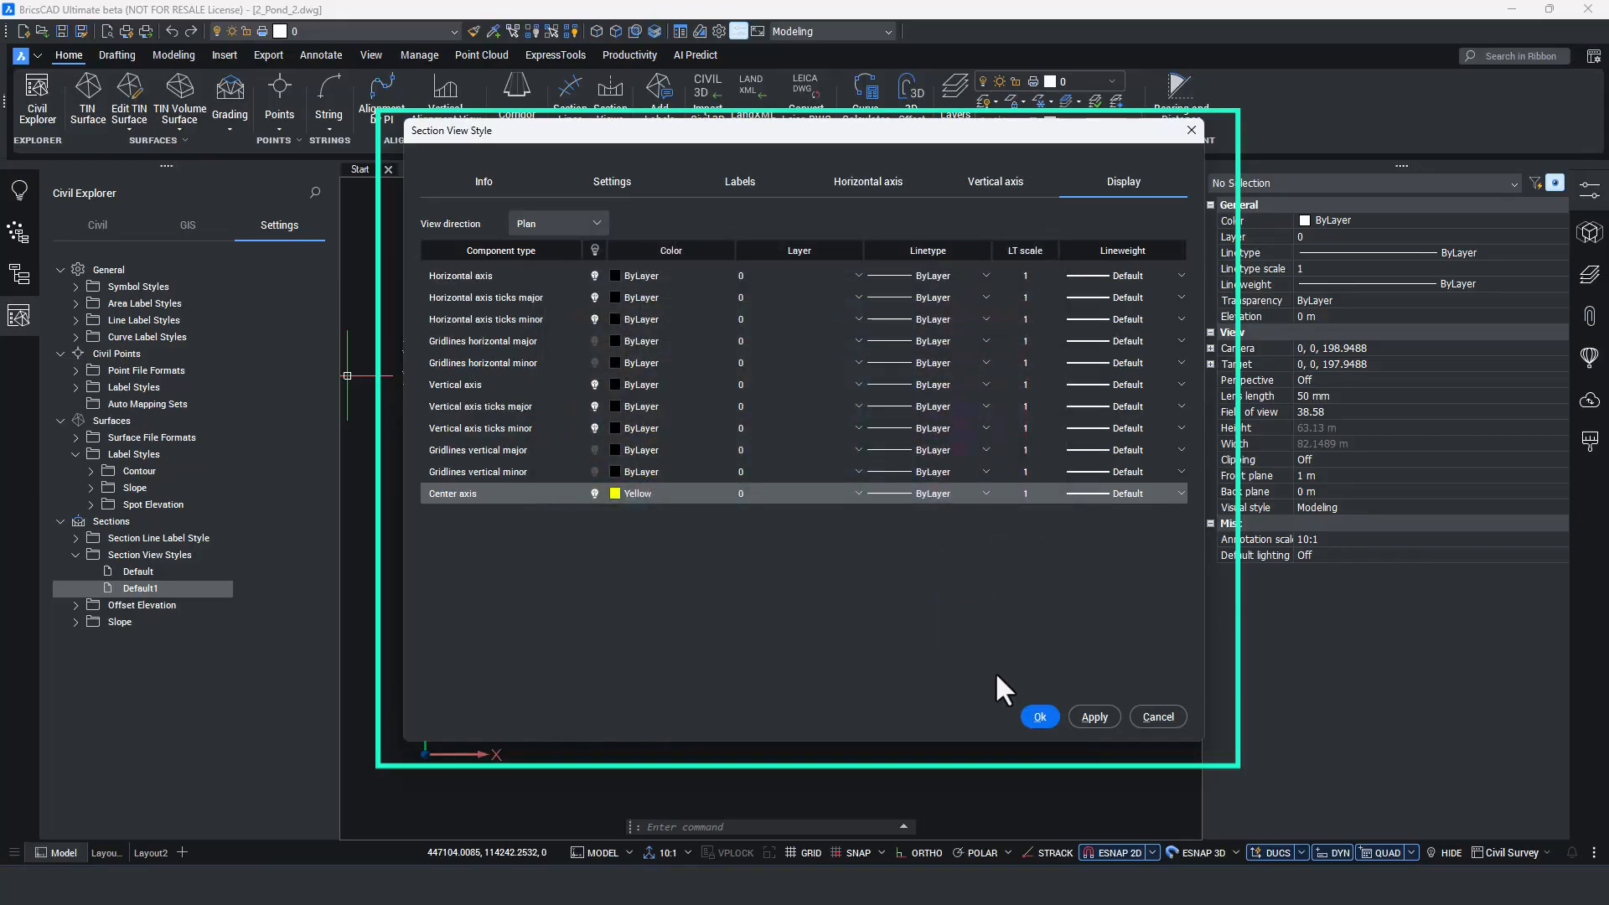
click(1039, 717)
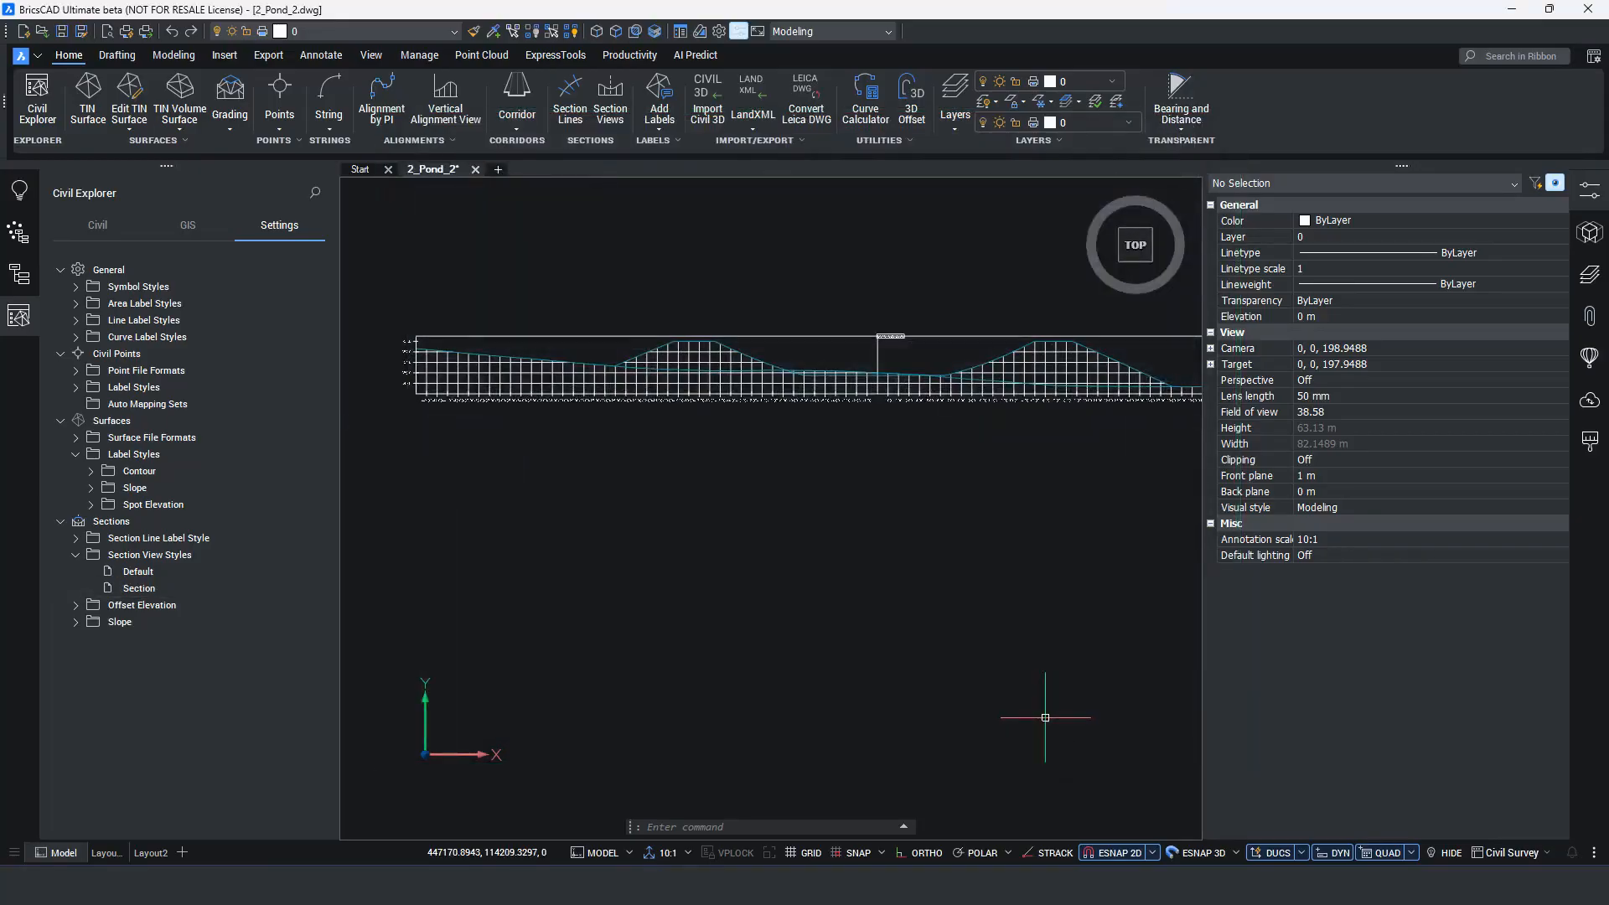
Select all seven section views with Select Similar and assign them the Section style.
scroll(568, 510, down, 6)
middle_drag(863, 550, 744, 504)
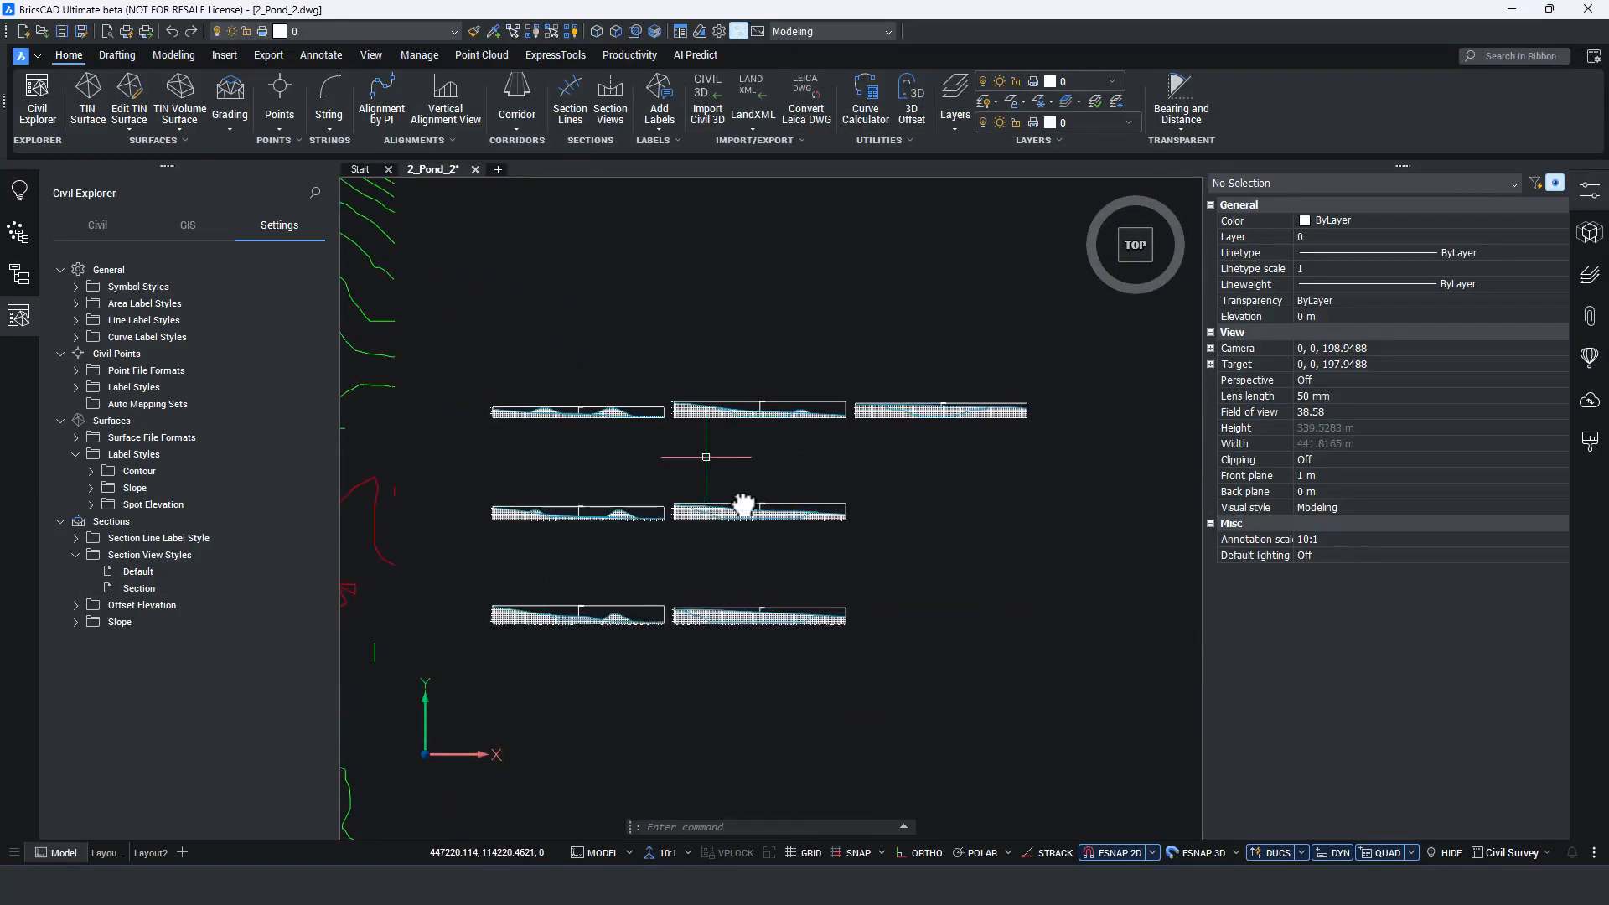
click(825, 619)
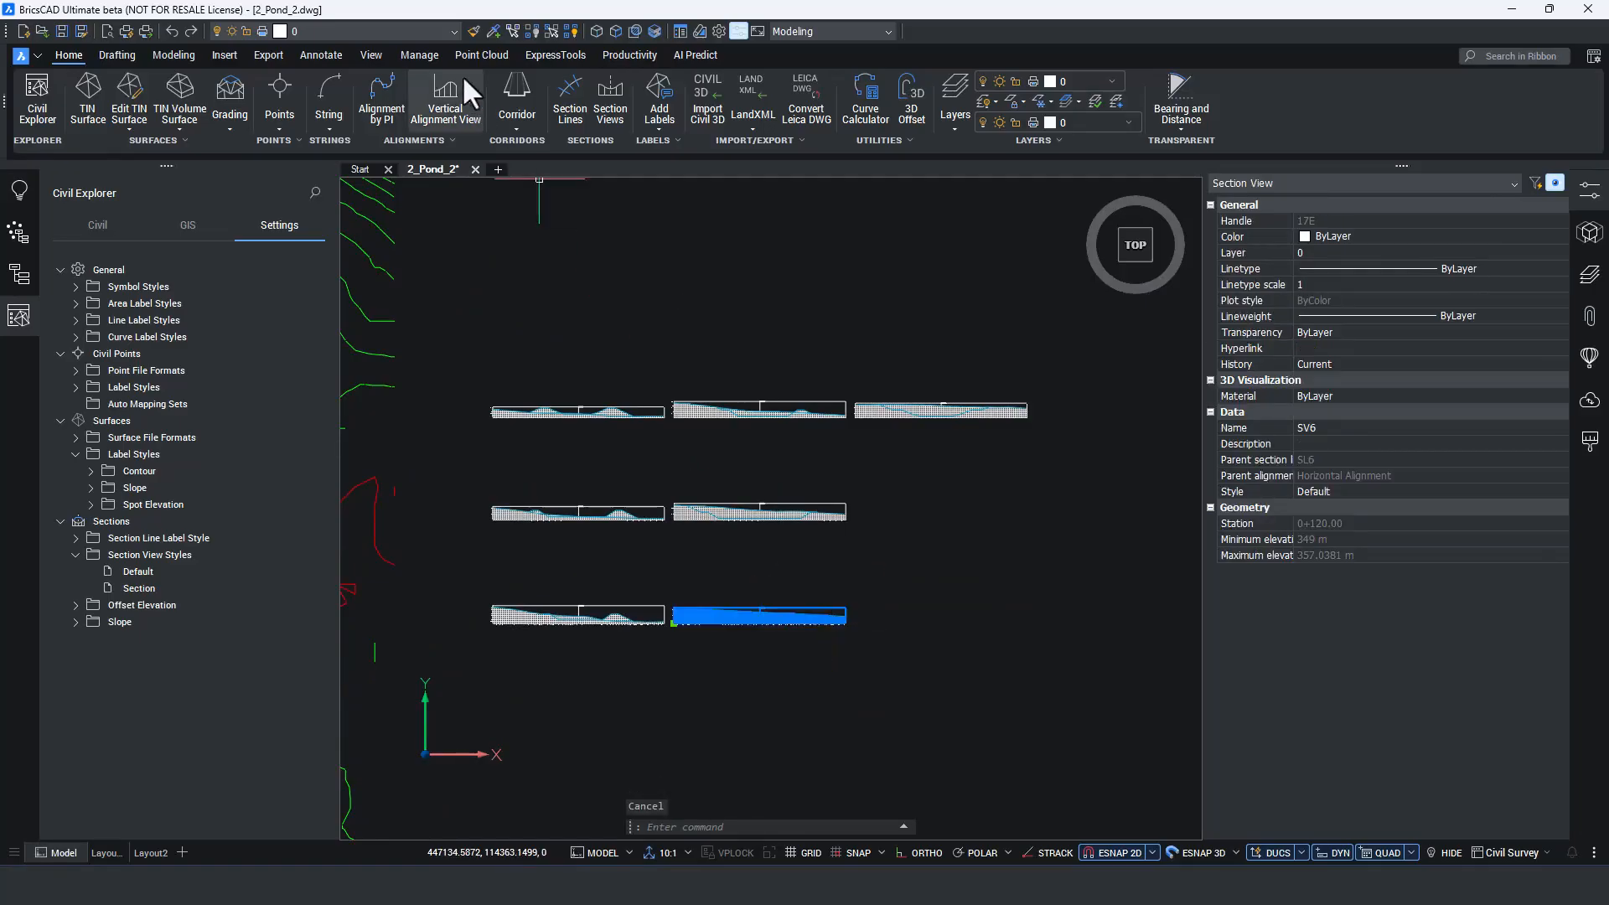
click(513, 31)
click(1383, 475)
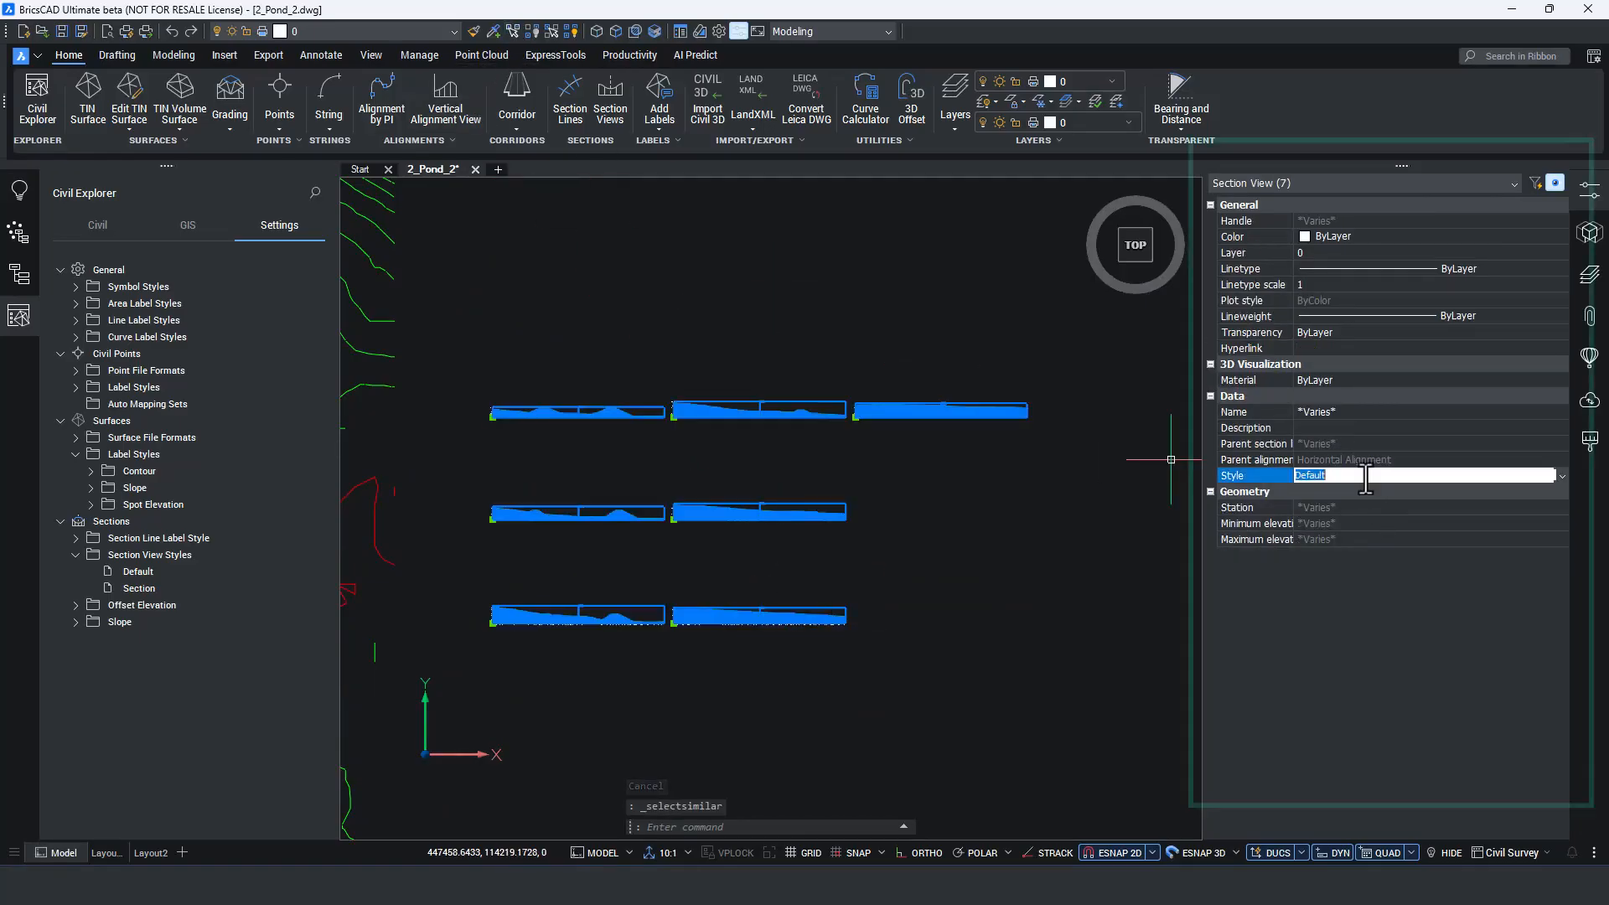
click(1561, 475)
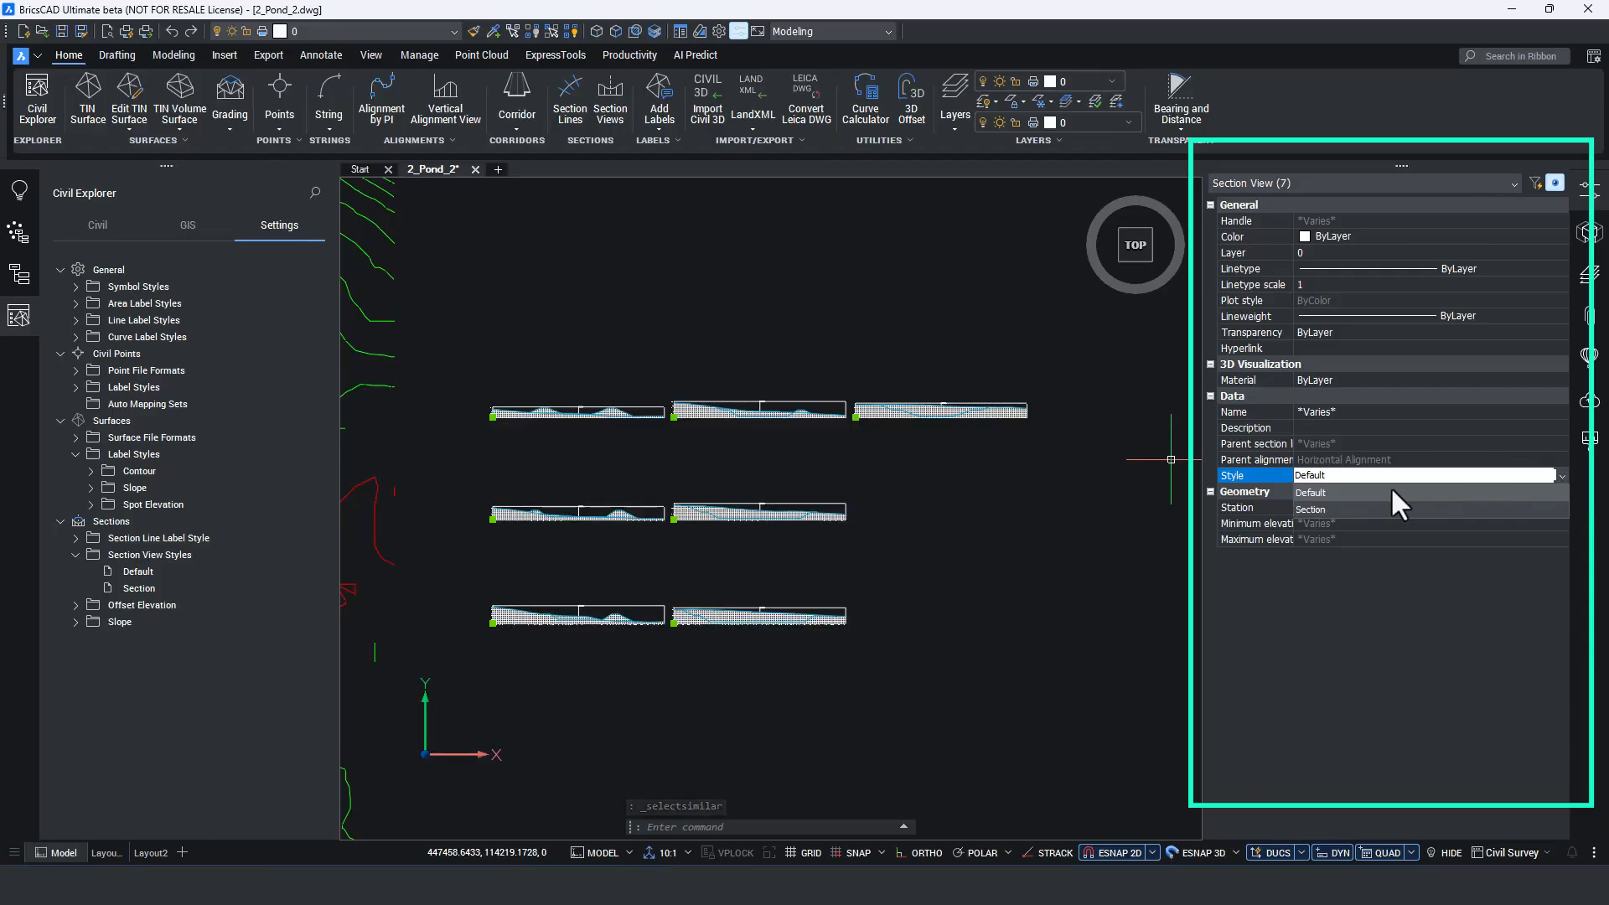
click(1349, 509)
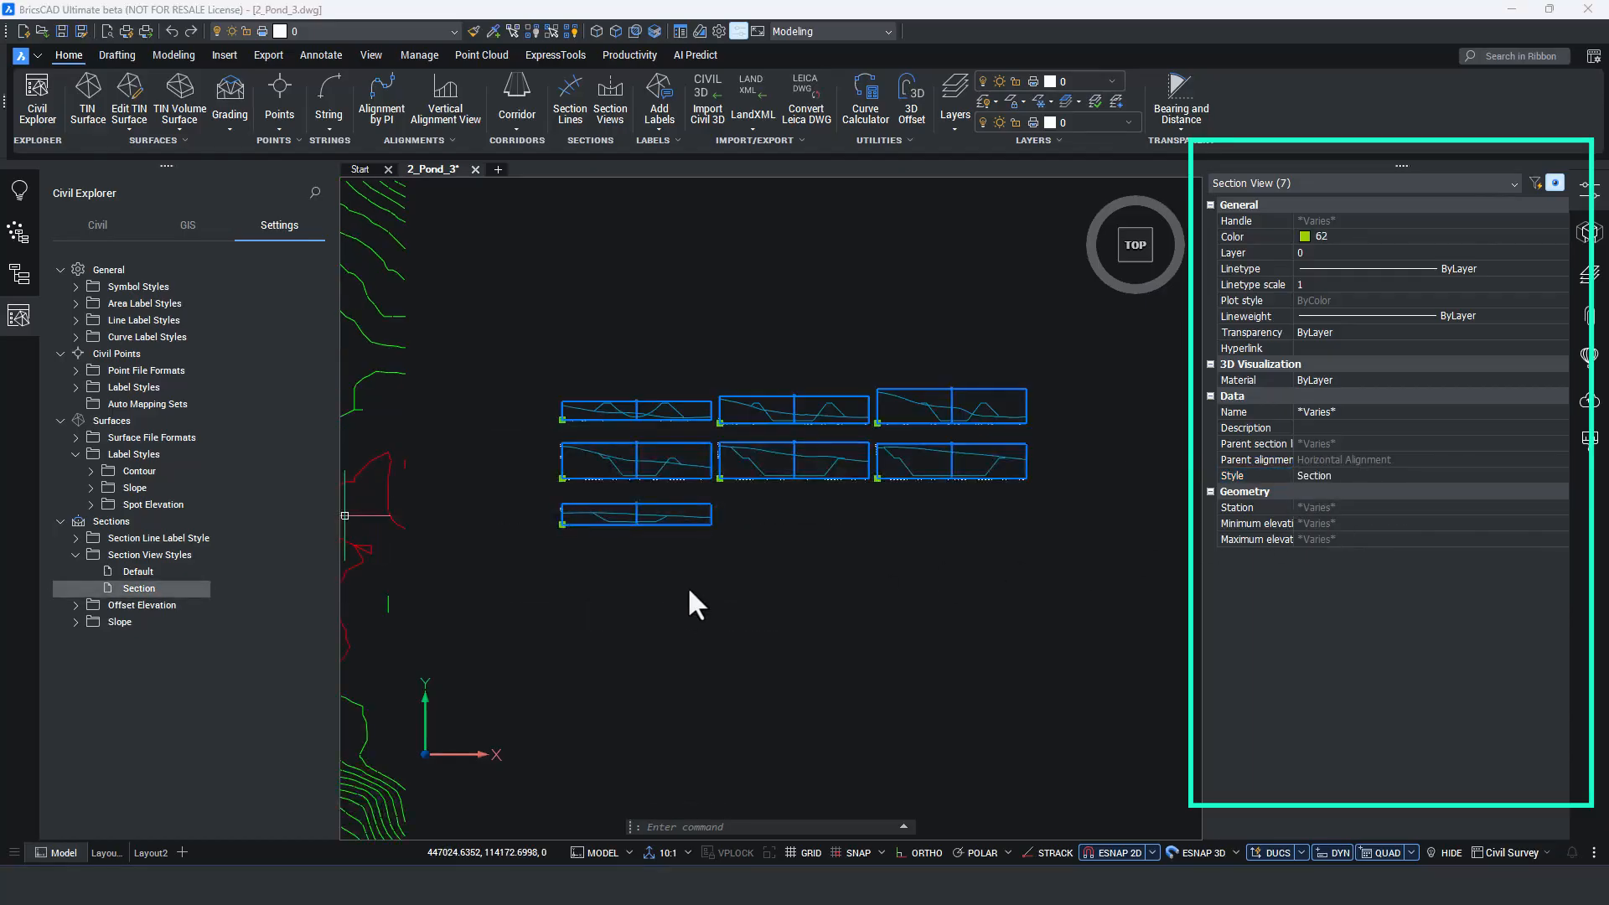
key(Escape)
Split the model space into two vertical viewports with the VPORTS command.
scroll(648, 545, up, 5)
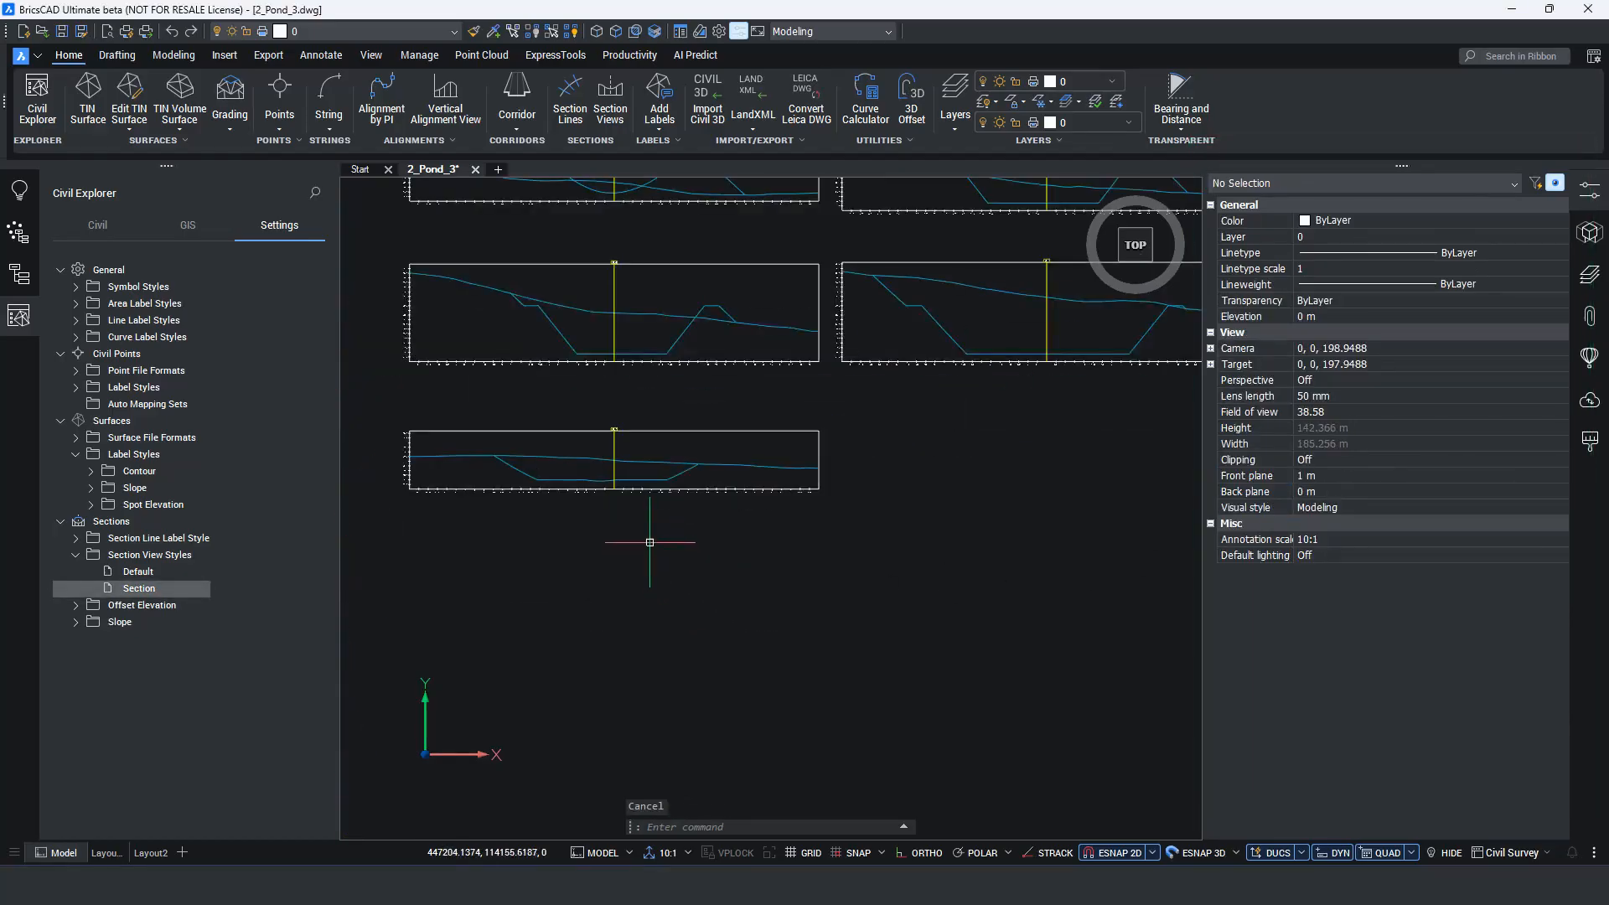
scroll(650, 542, down, 6)
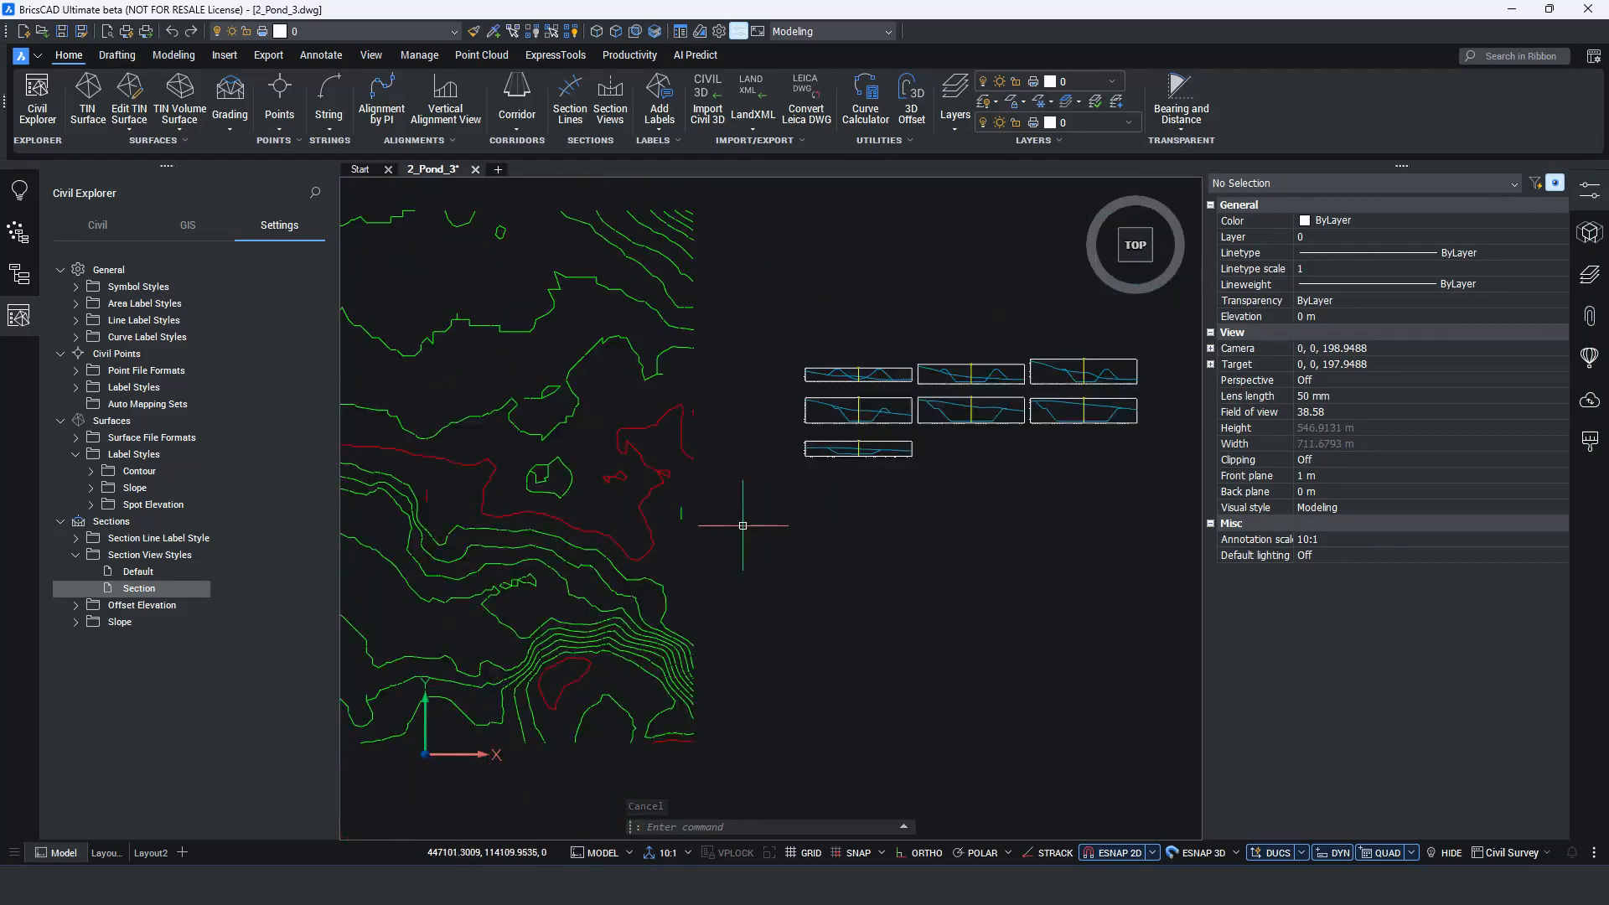
text(VPORT)
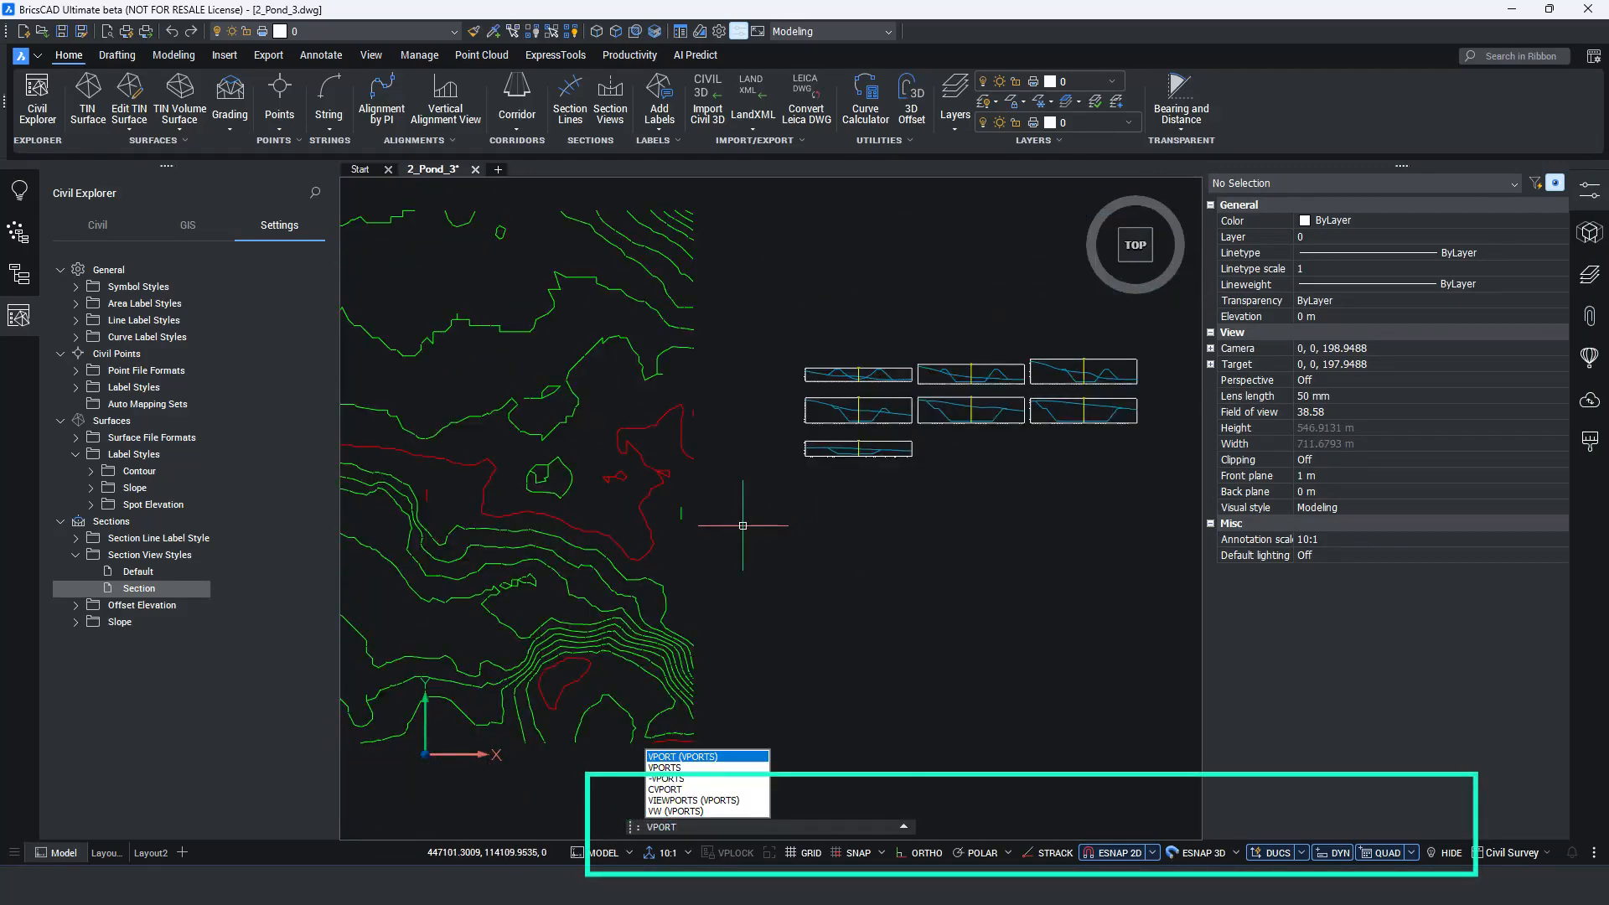
key(Return)
text(2)
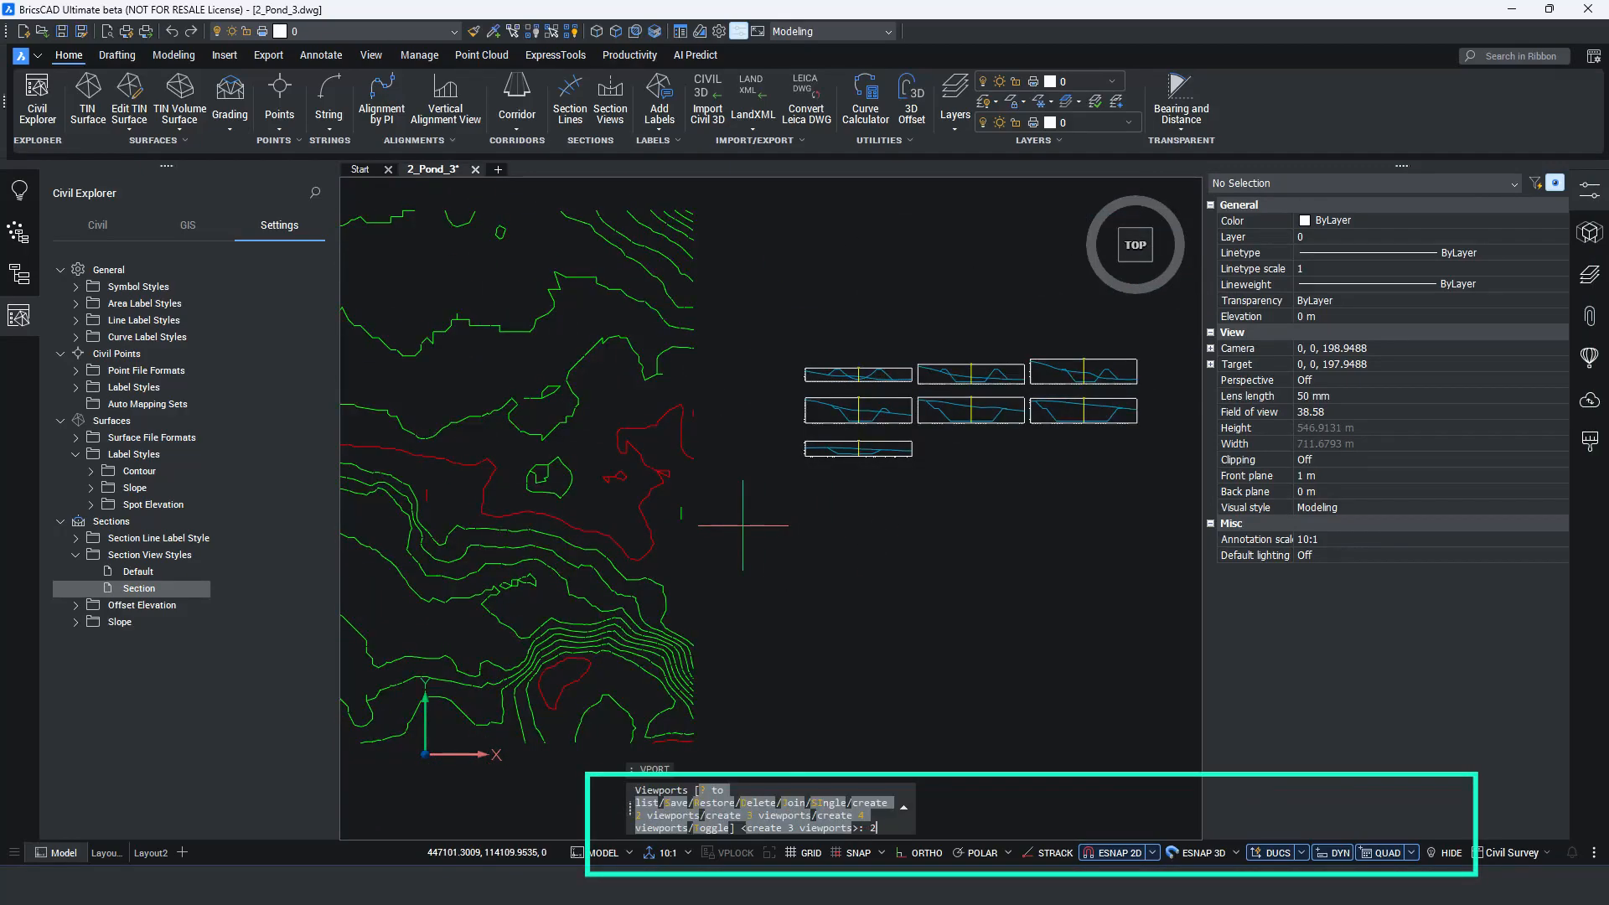
key(Return)
text(v)
key(Return)
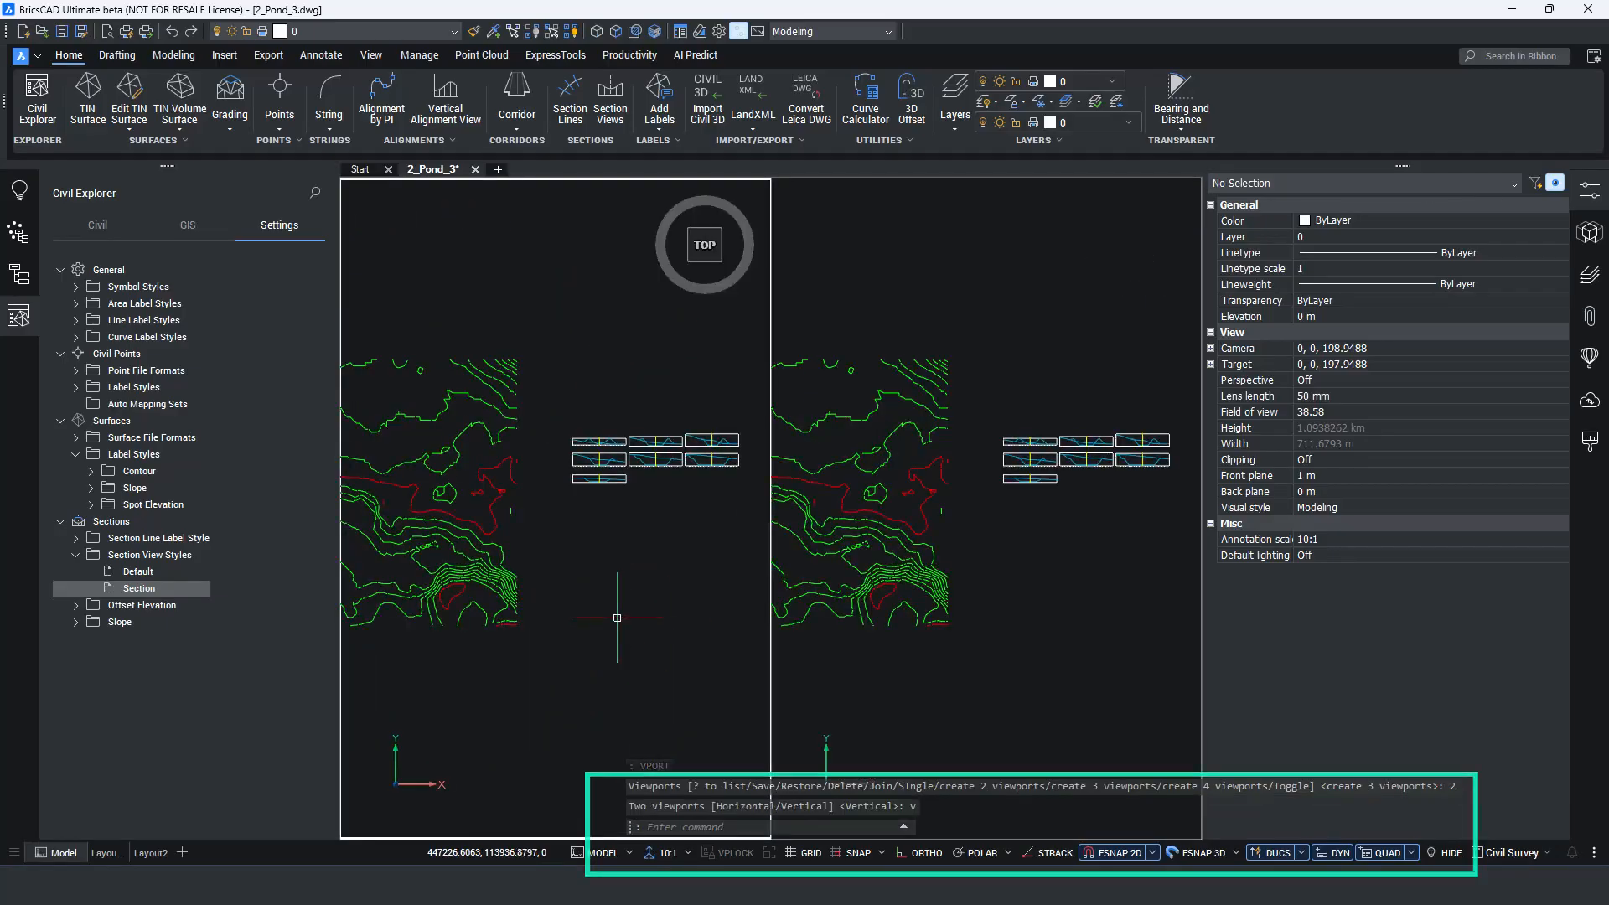
Frame the section views in one viewport and the pond end near section line SL7 in the other.
click(1026, 485)
scroll(1025, 485, up, 5)
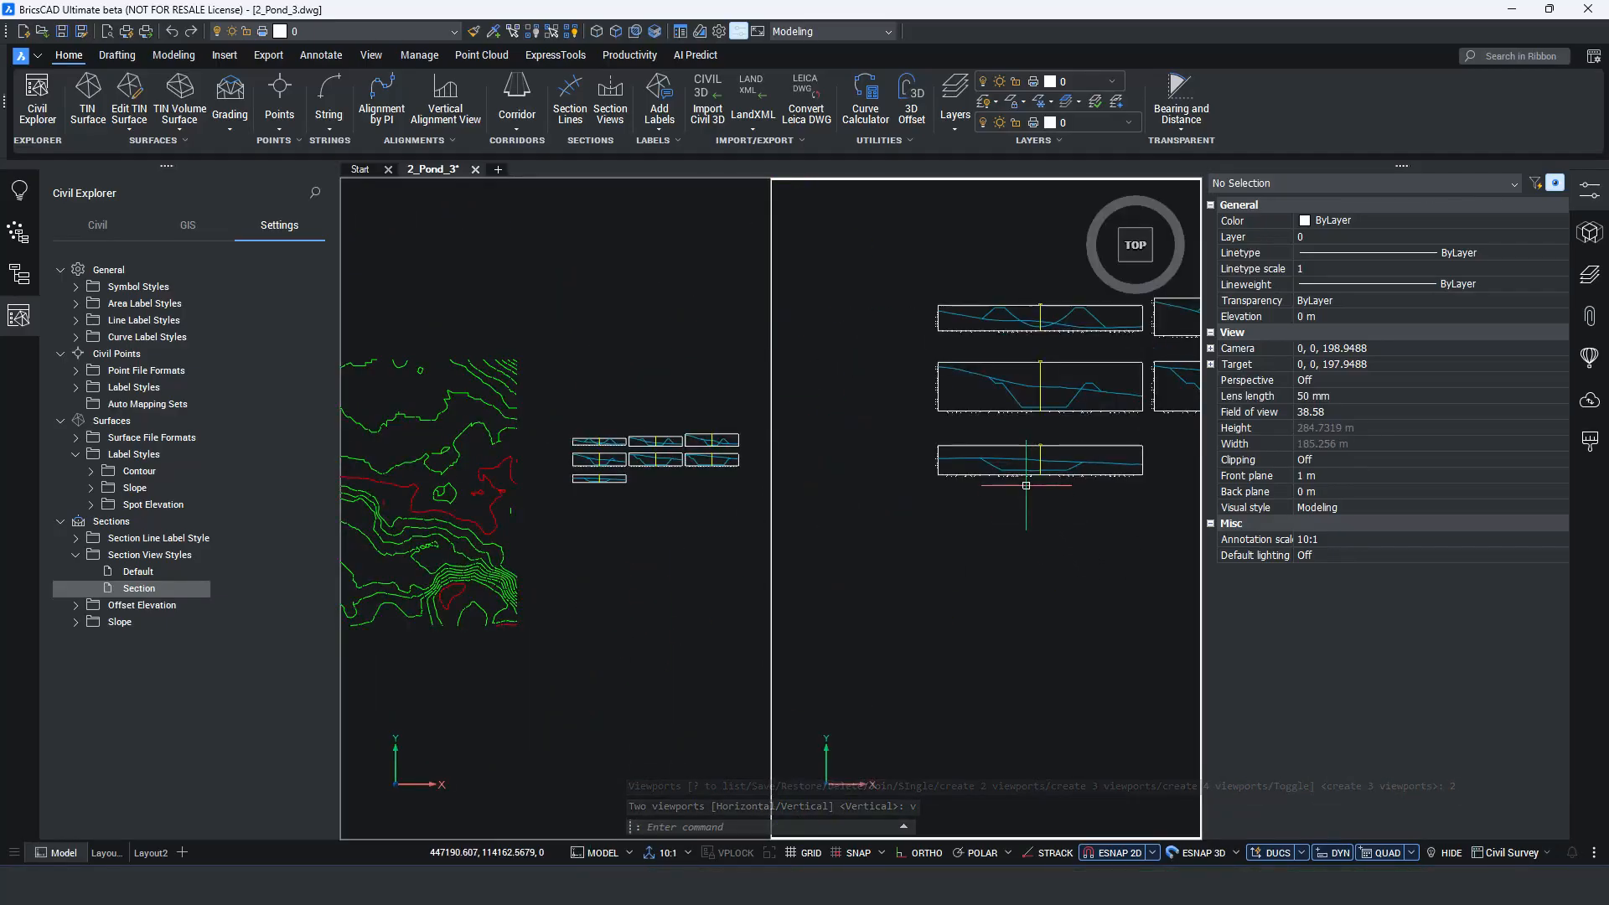
scroll(1026, 485, up, 1)
click(503, 593)
middle_drag(432, 588, 796, 560)
scroll(663, 523, up, 1)
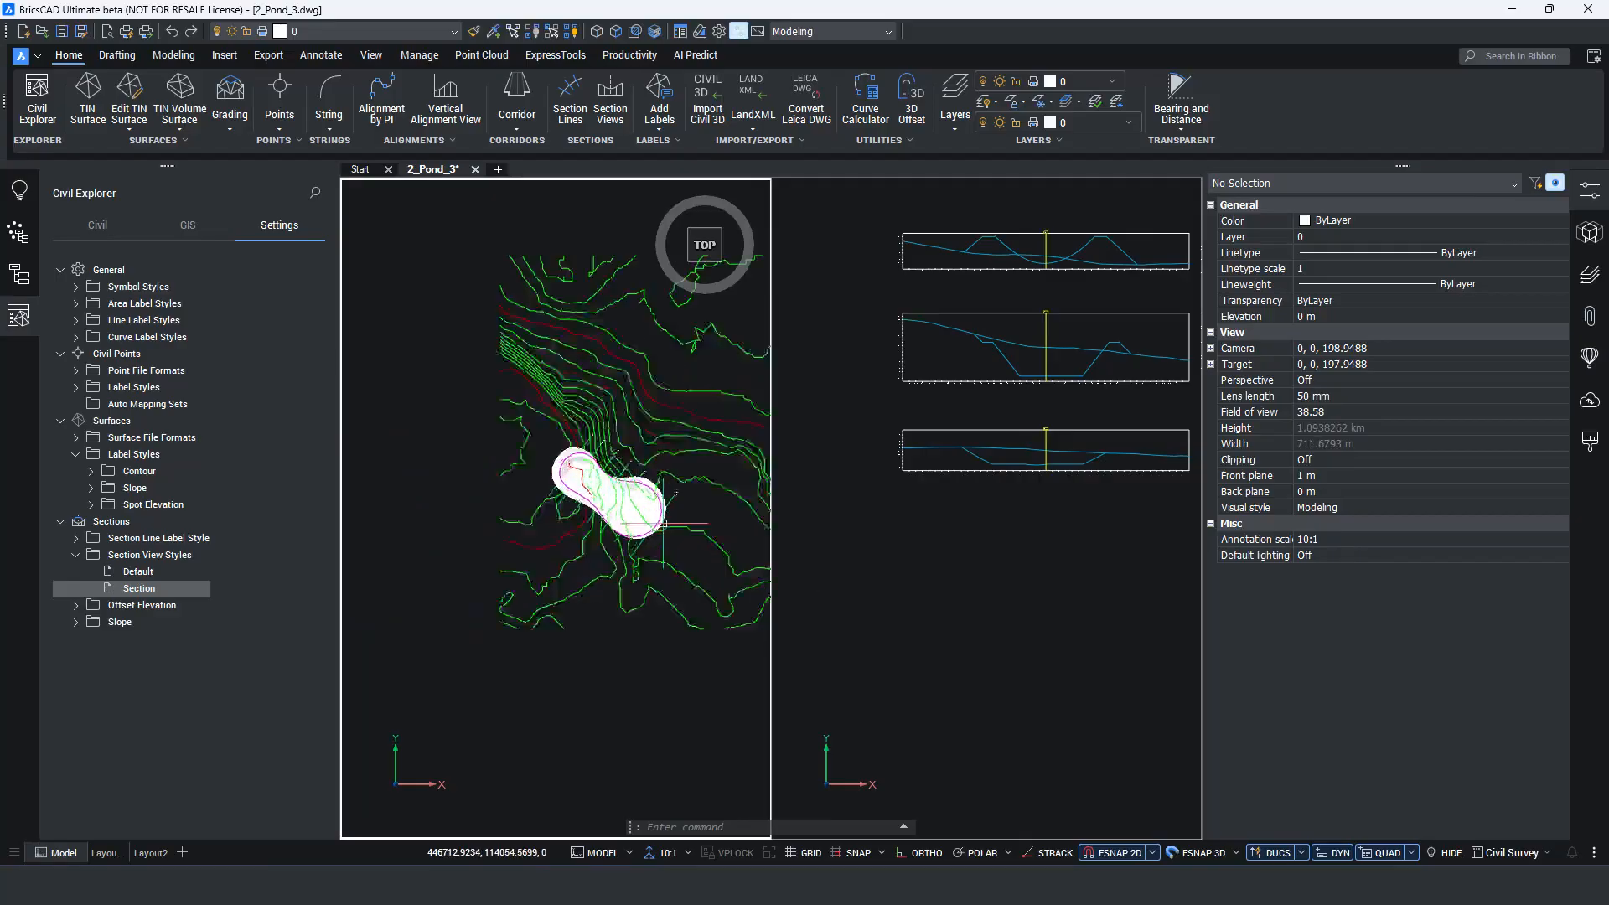
scroll(663, 523, up, 5)
middle_drag(683, 539, 575, 557)
Slide section line SL7 along the alignment into the pond and back out to about station 0+148.63.
click(595, 454)
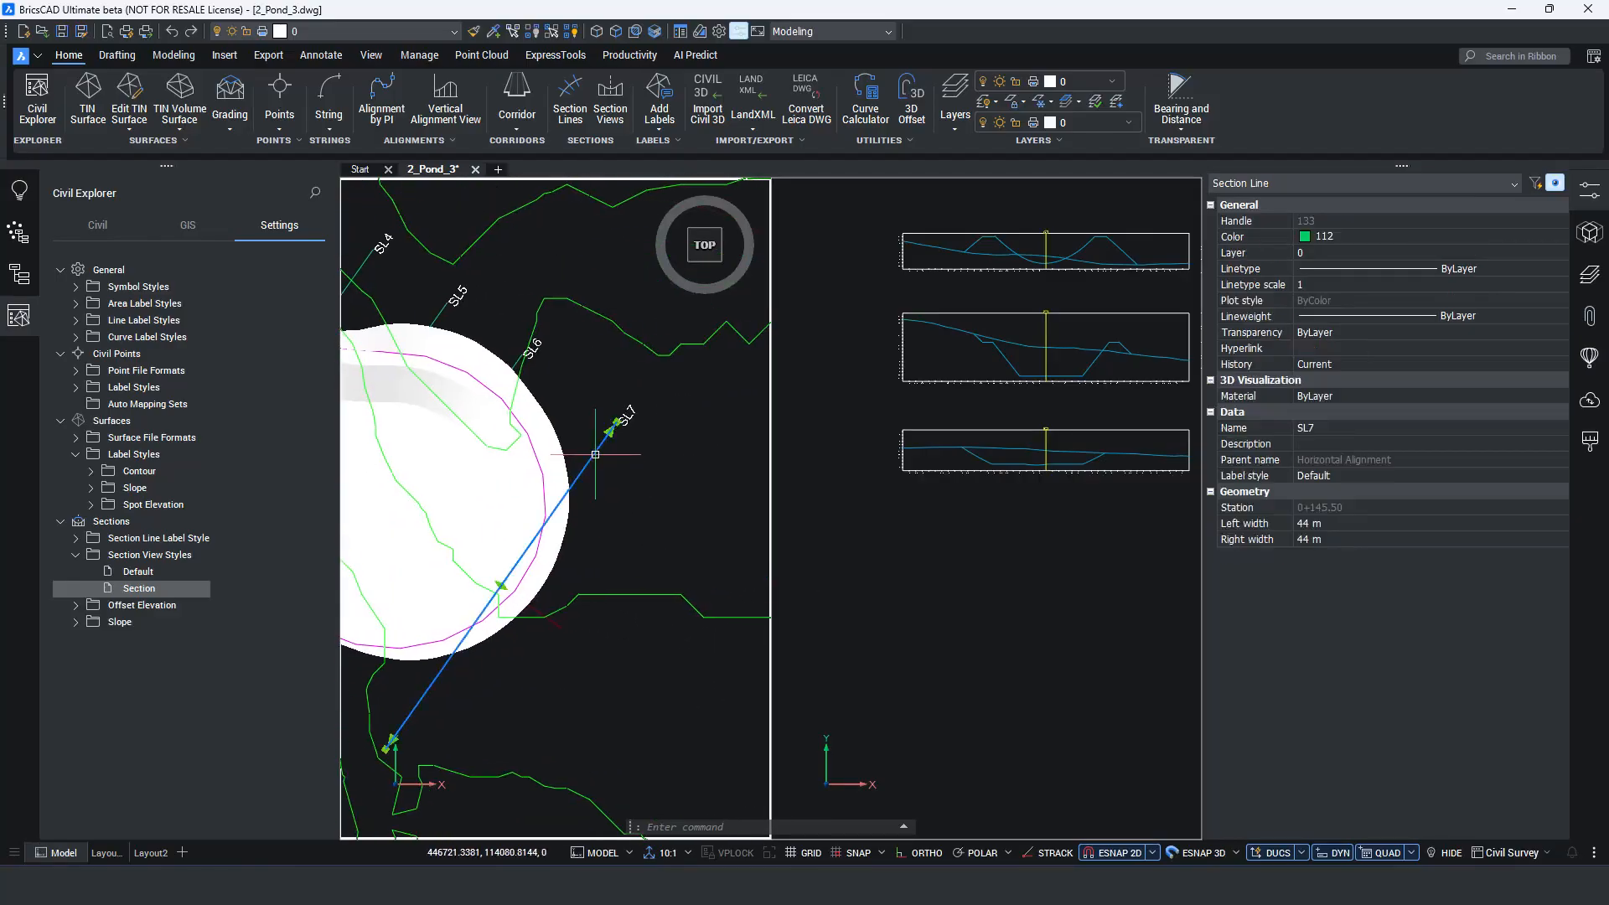
click(503, 585)
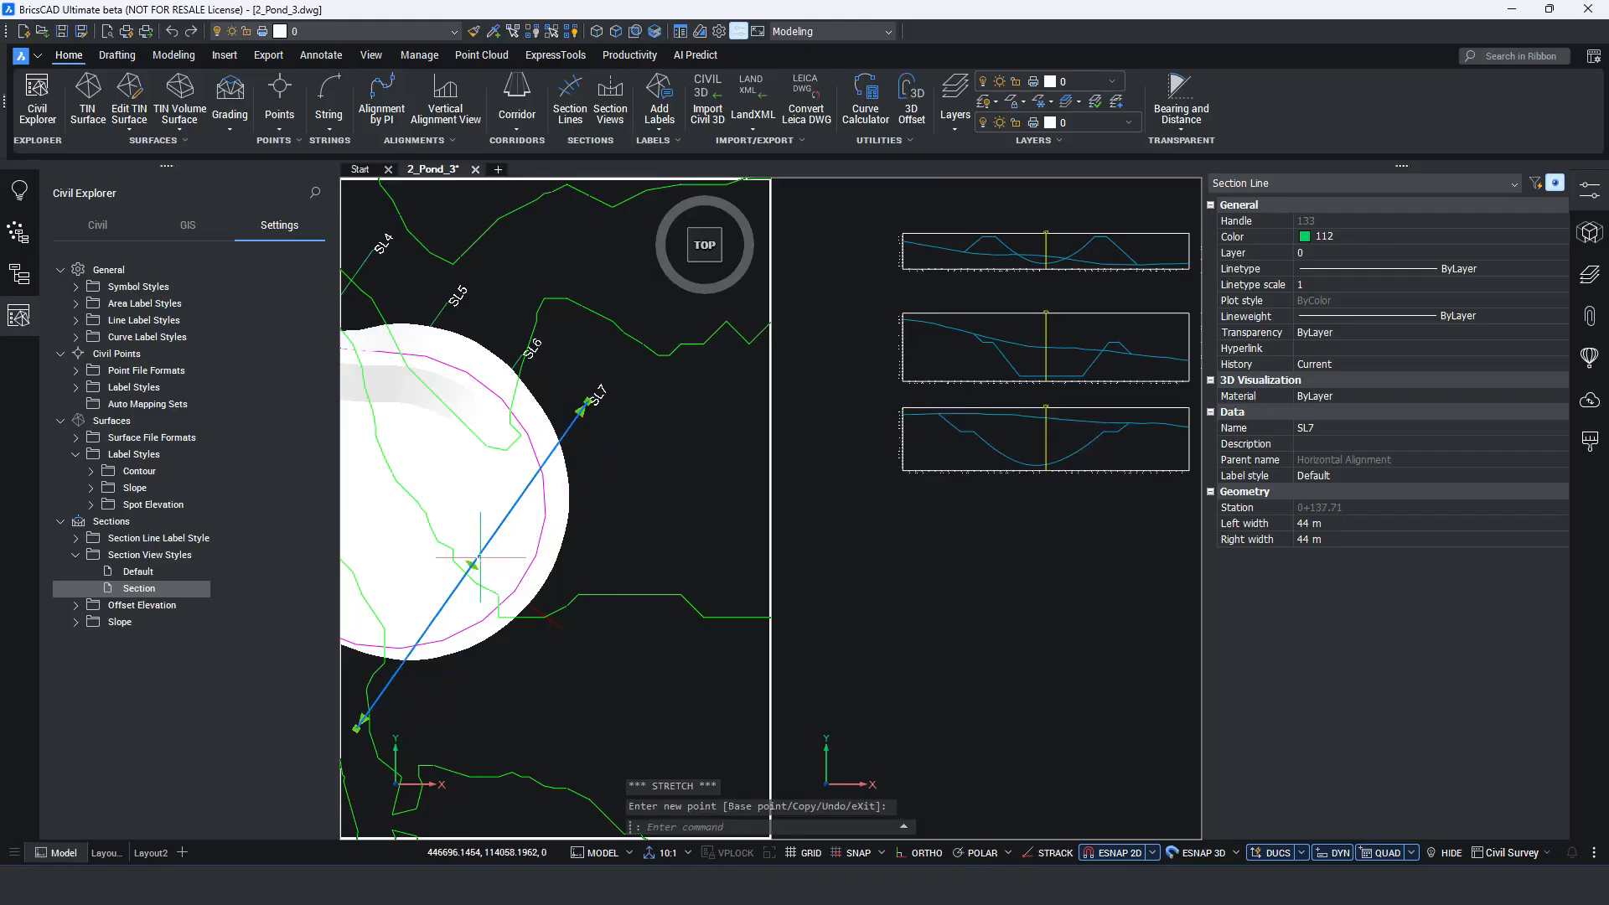
click(472, 565)
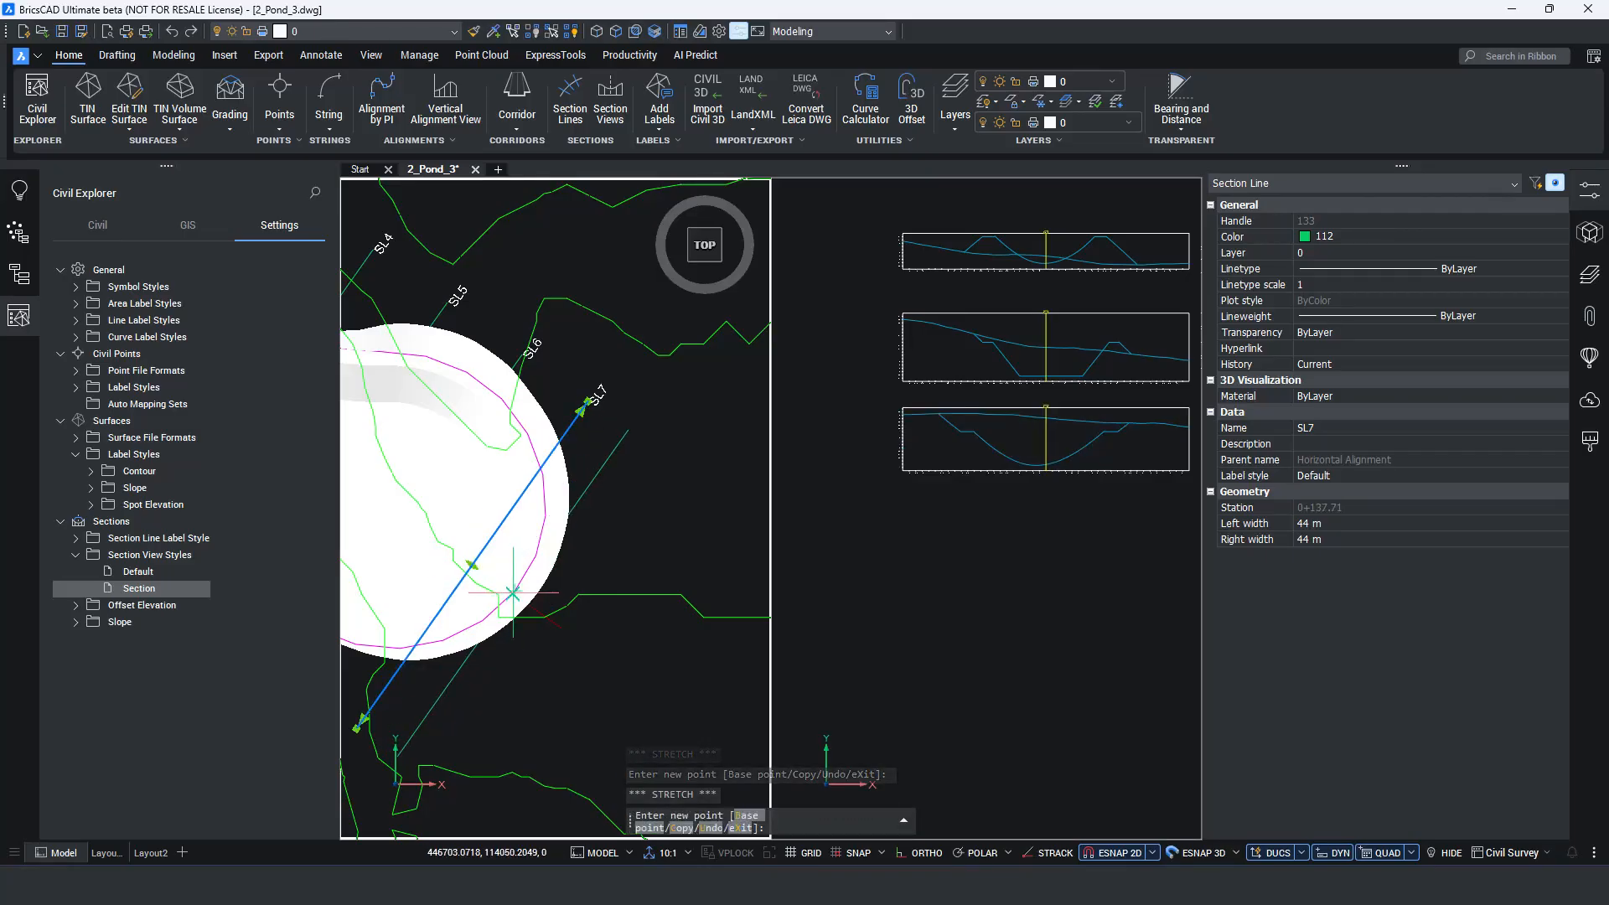
click(512, 594)
click(935, 553)
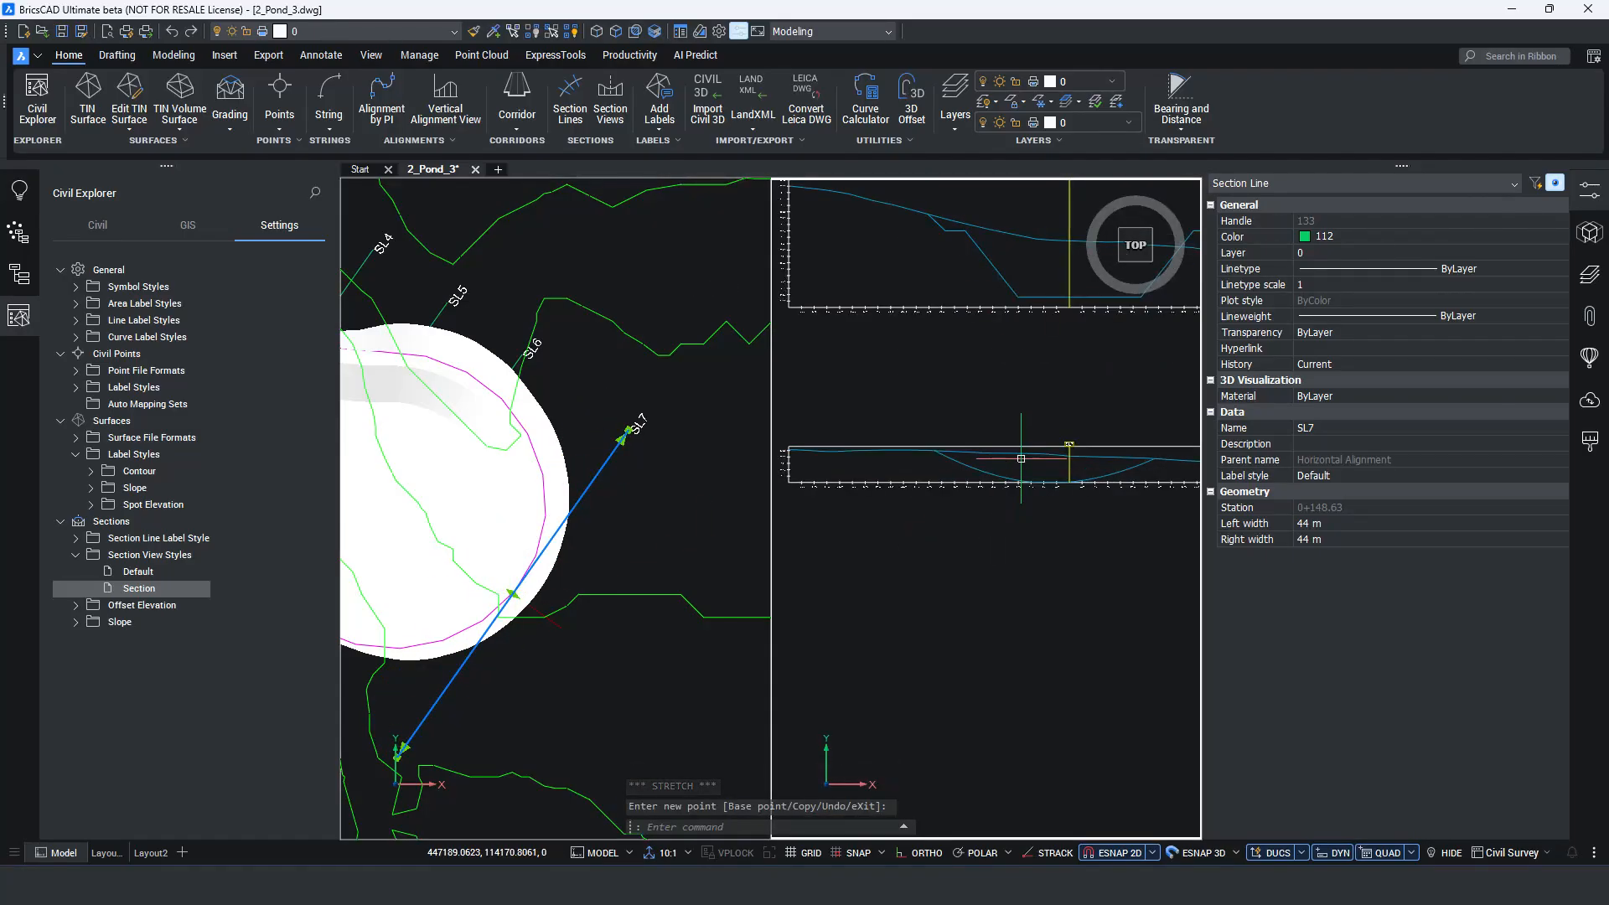
click(625, 532)
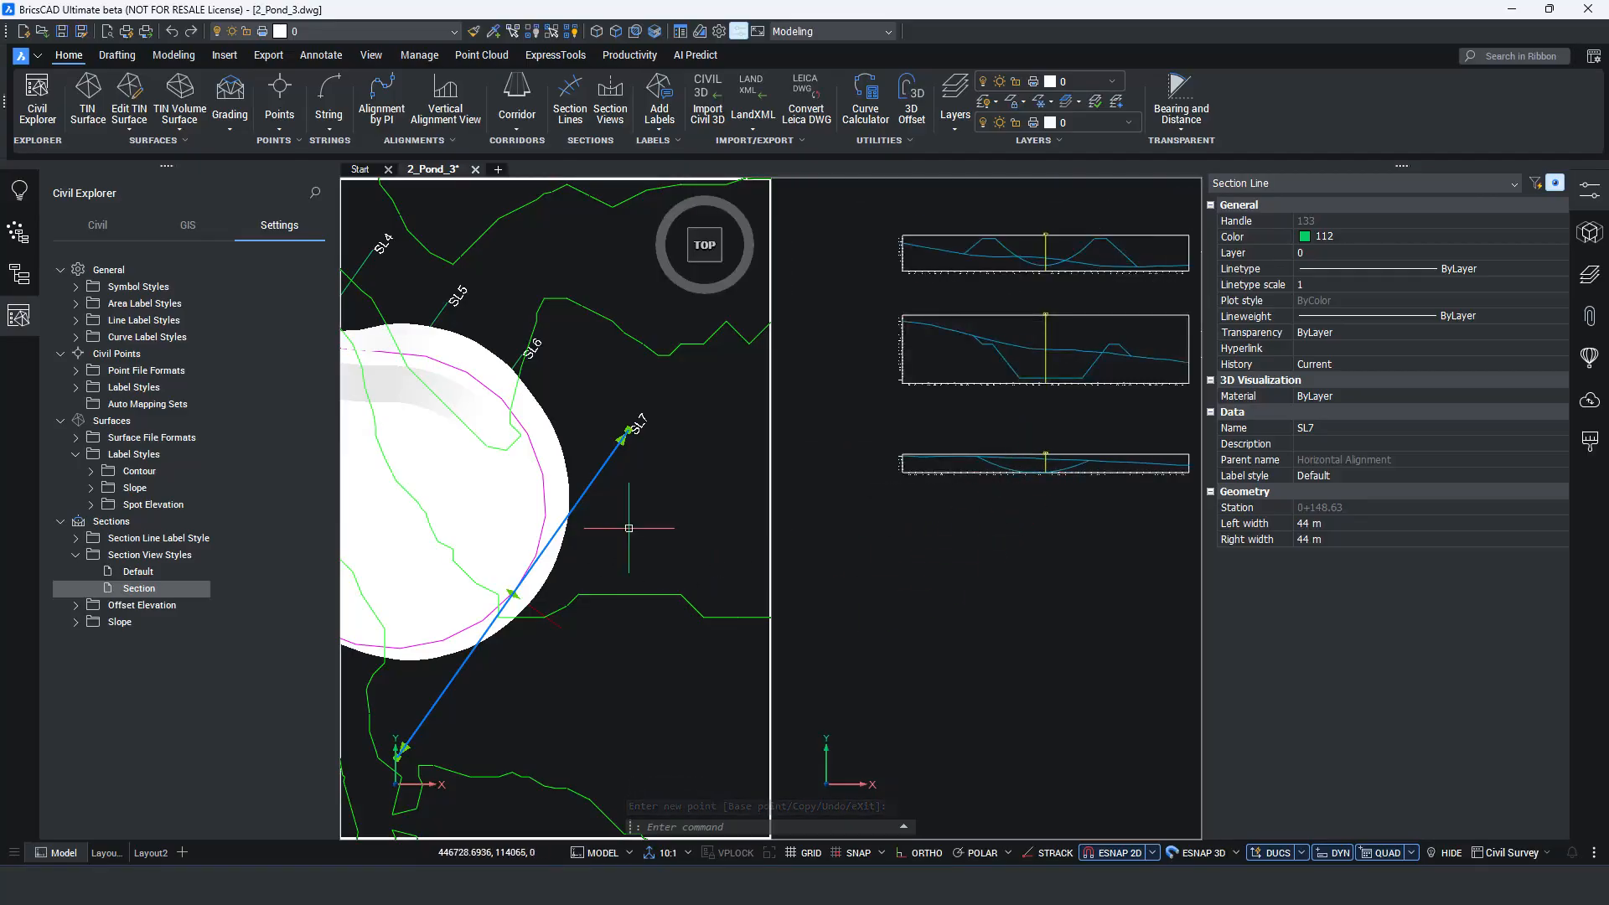
key(Escape)
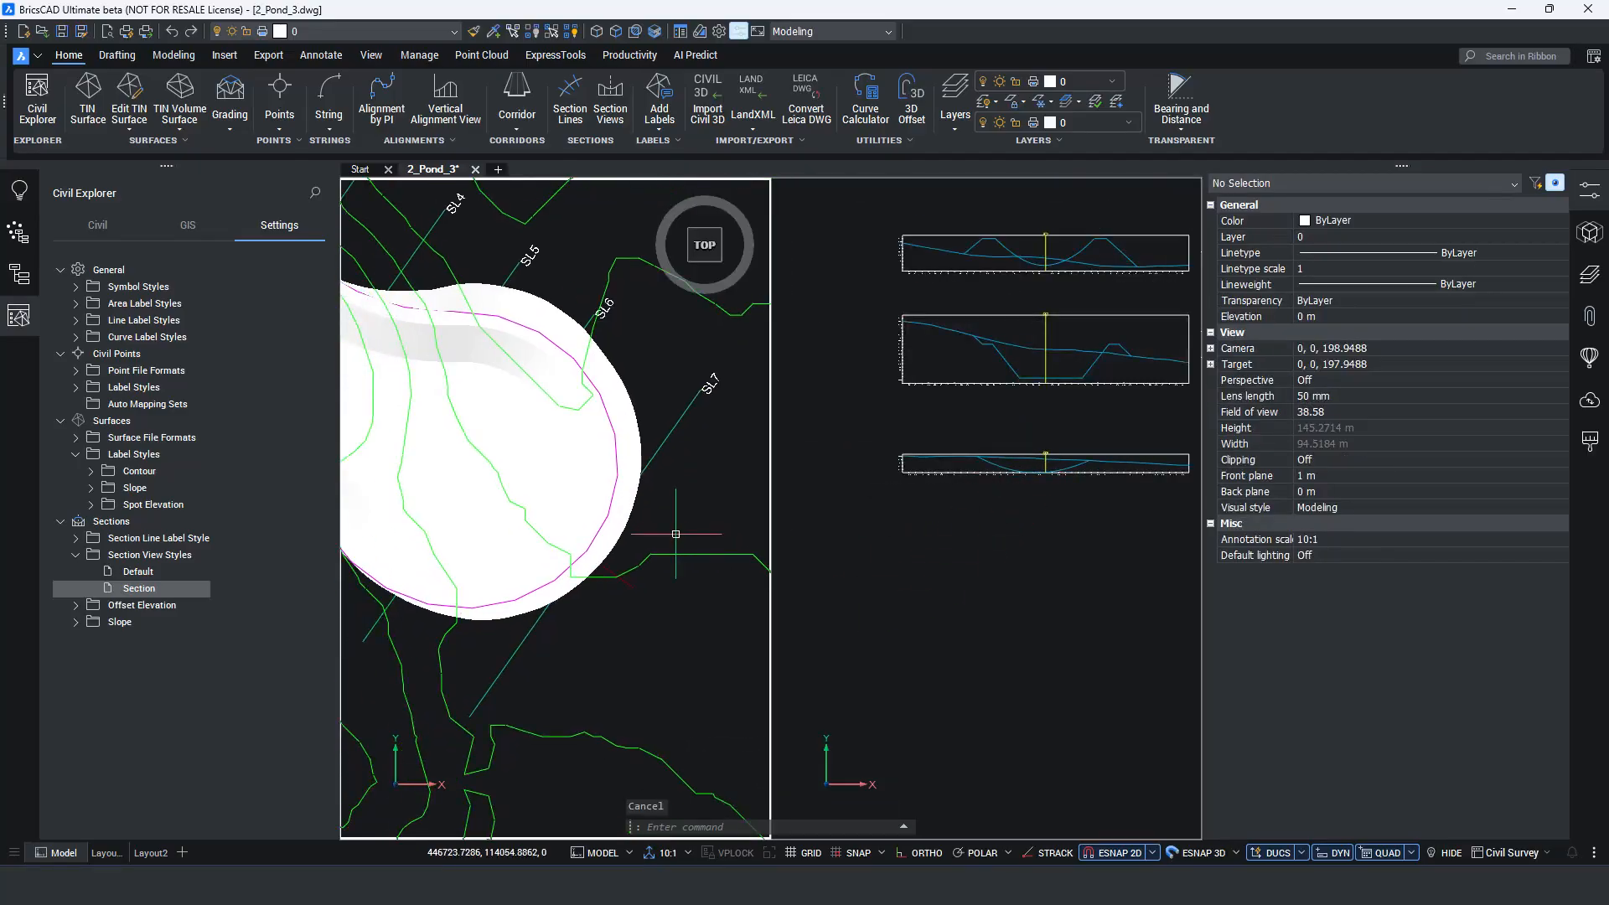
Tilt the pond view into 3D and turn on the Wall layer.
shift+middle_drag(657, 553, 499, 467)
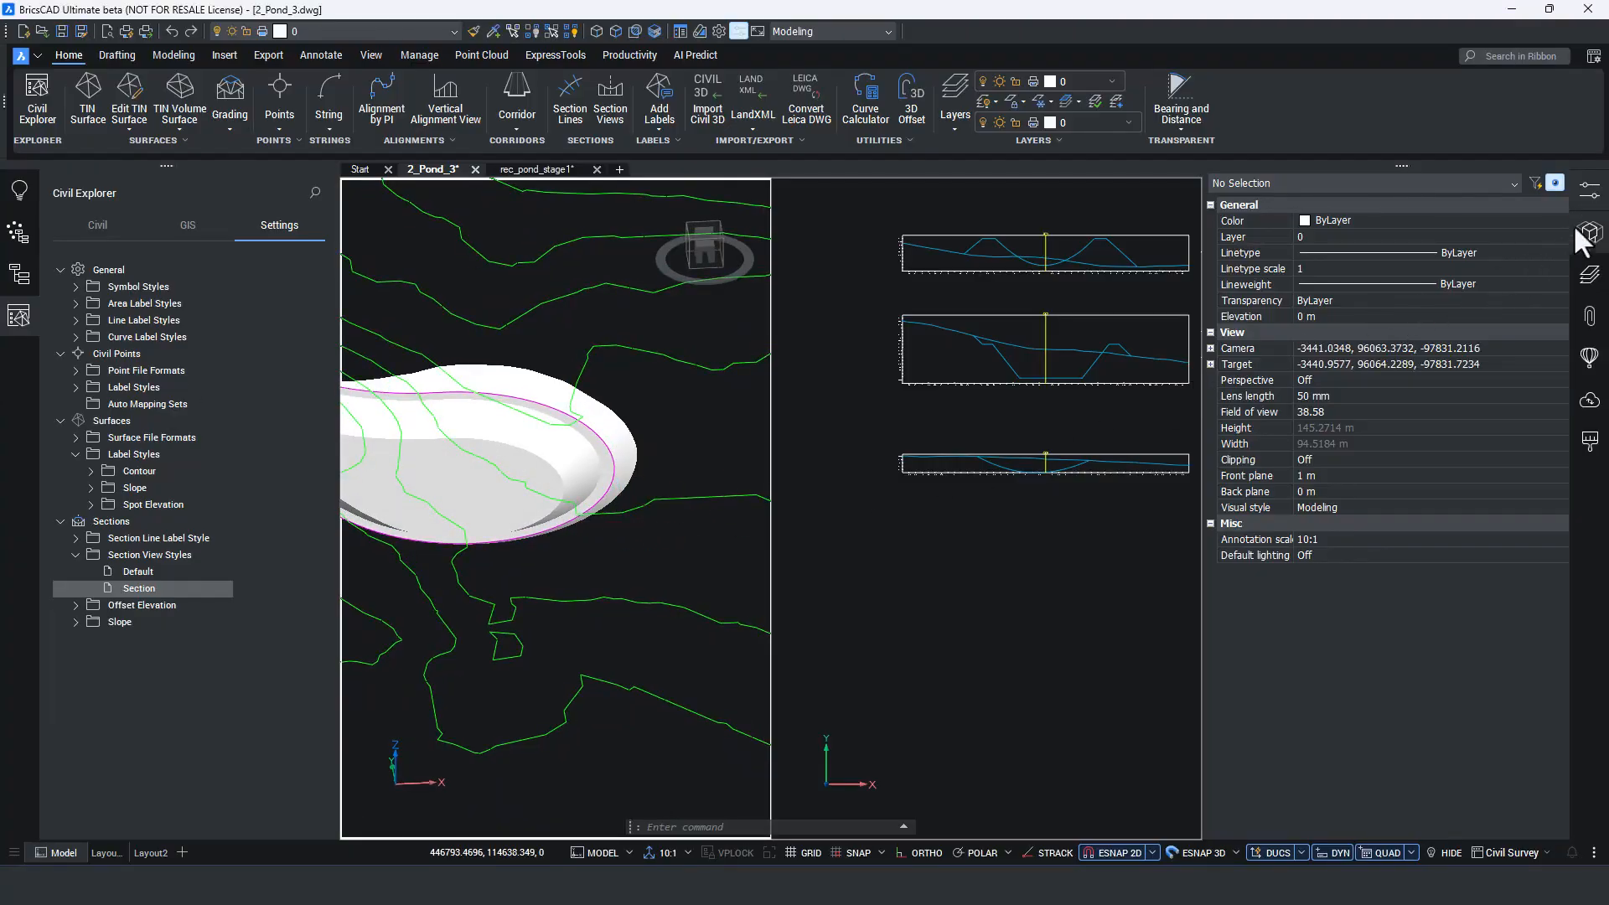
click(1590, 274)
click(1253, 336)
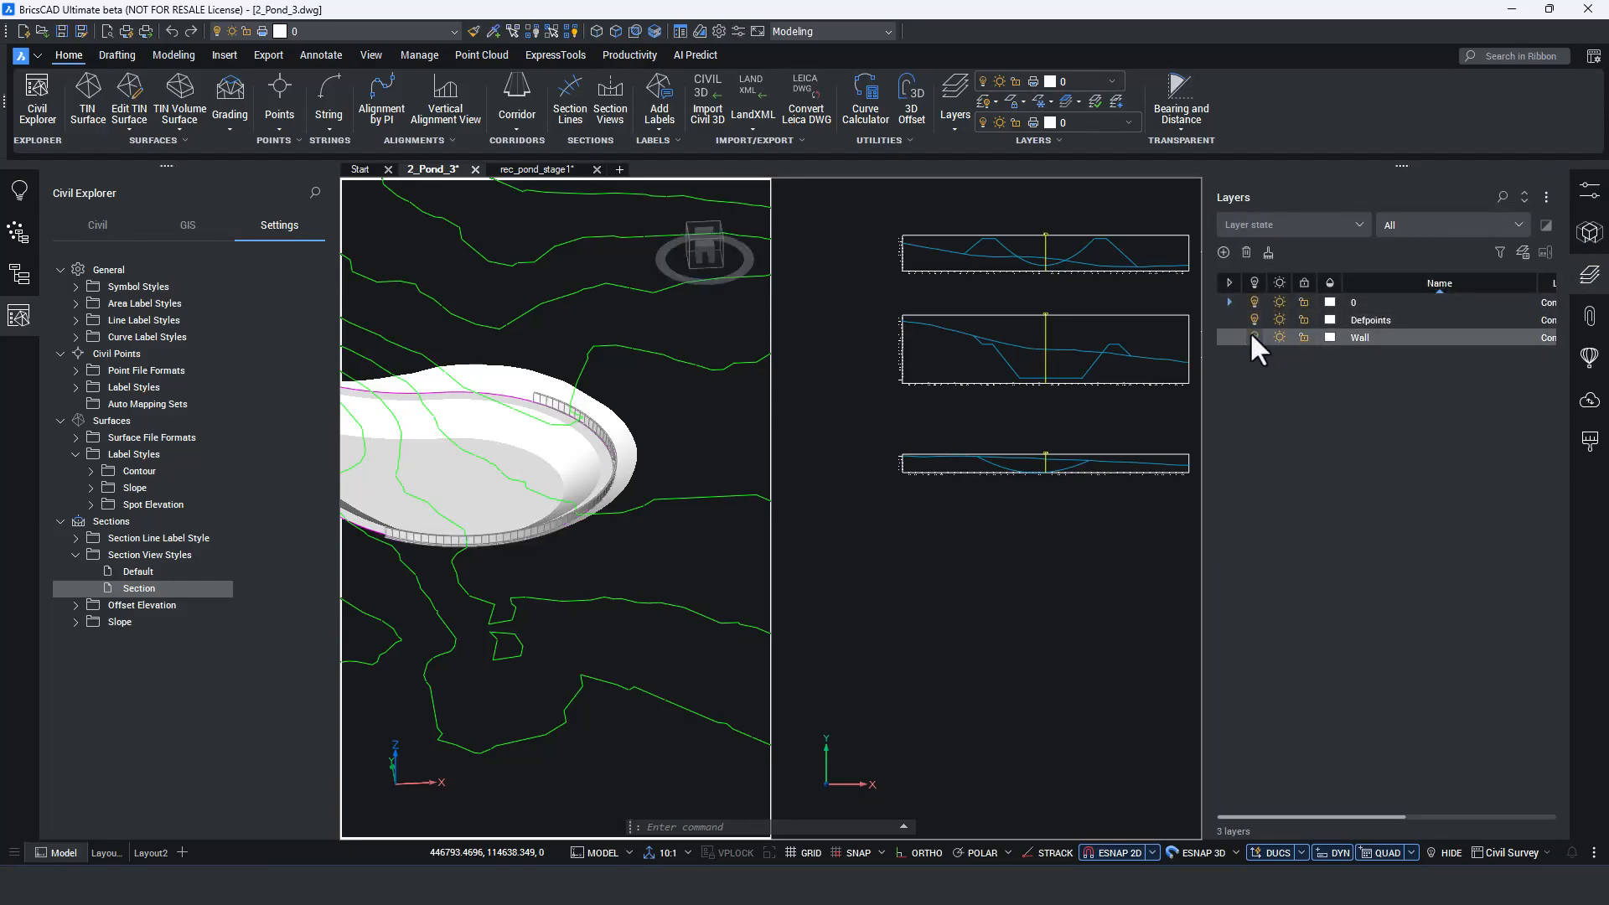
click(1590, 274)
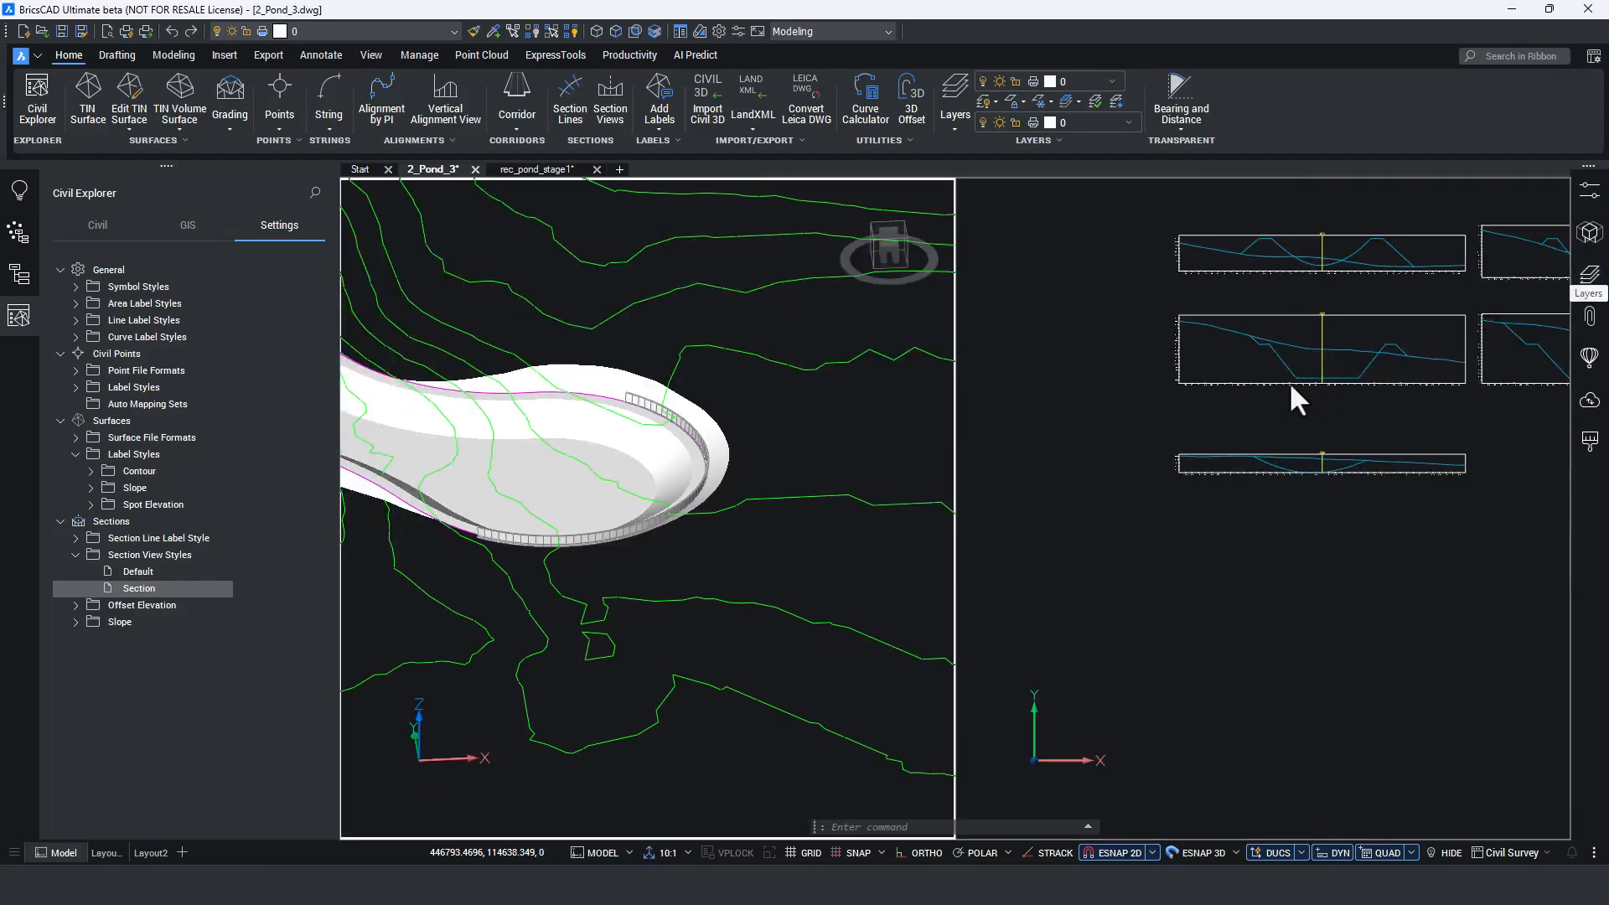
Add the wall solid, 3DSOLID (184), to the data sources of the section line group.
click(1265, 411)
middle_drag(1326, 426, 1222, 462)
scroll(1208, 470, up, 2)
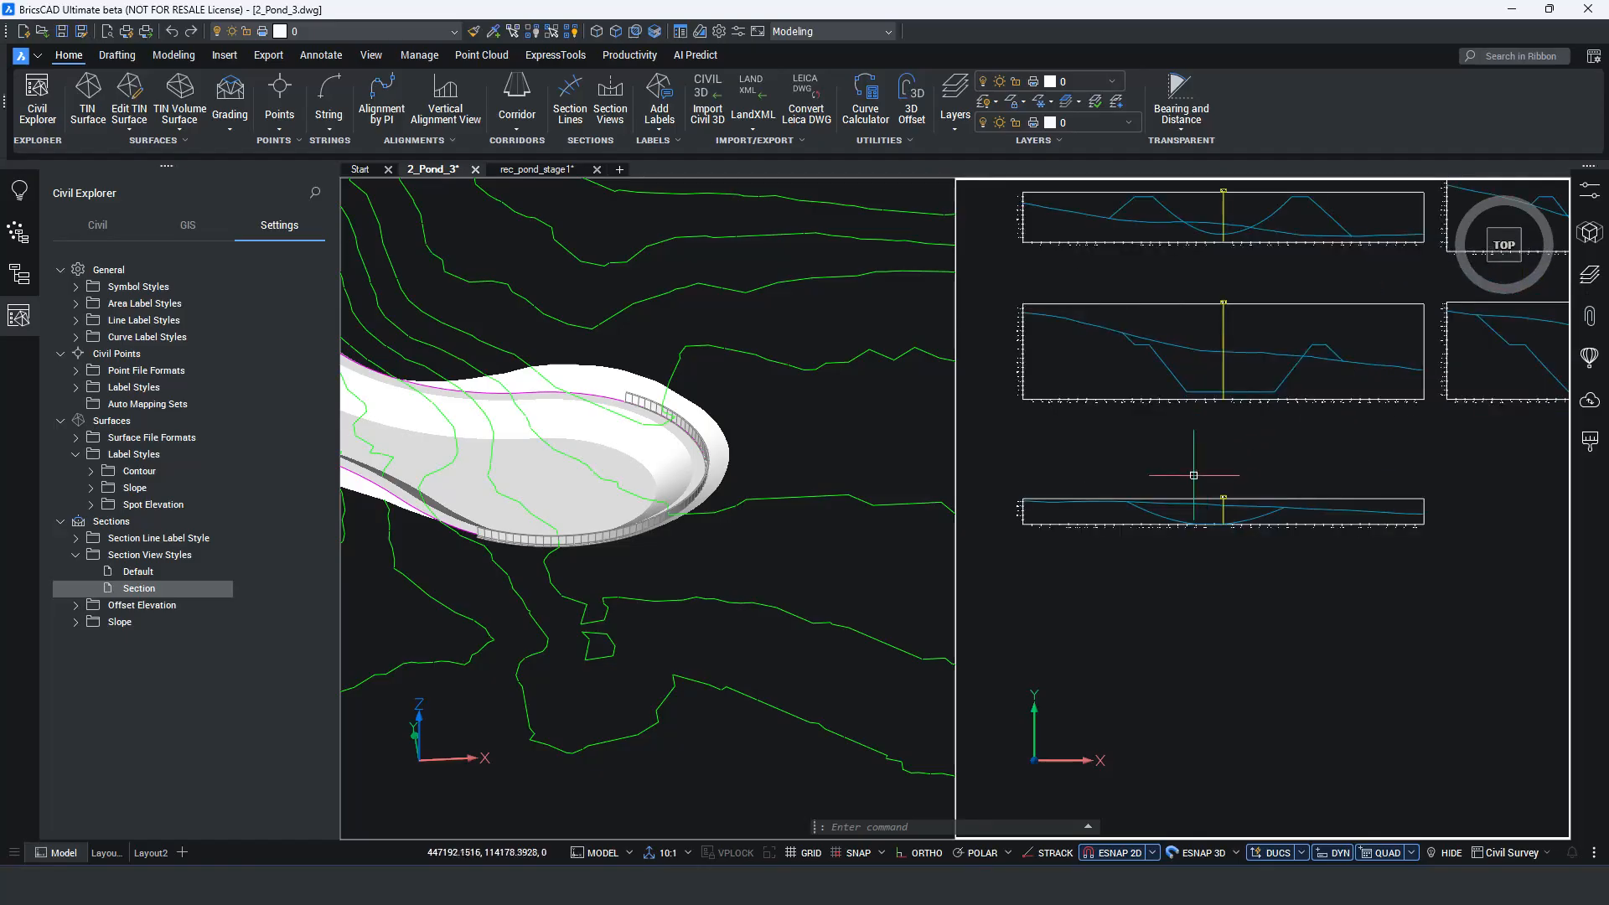
click(91, 226)
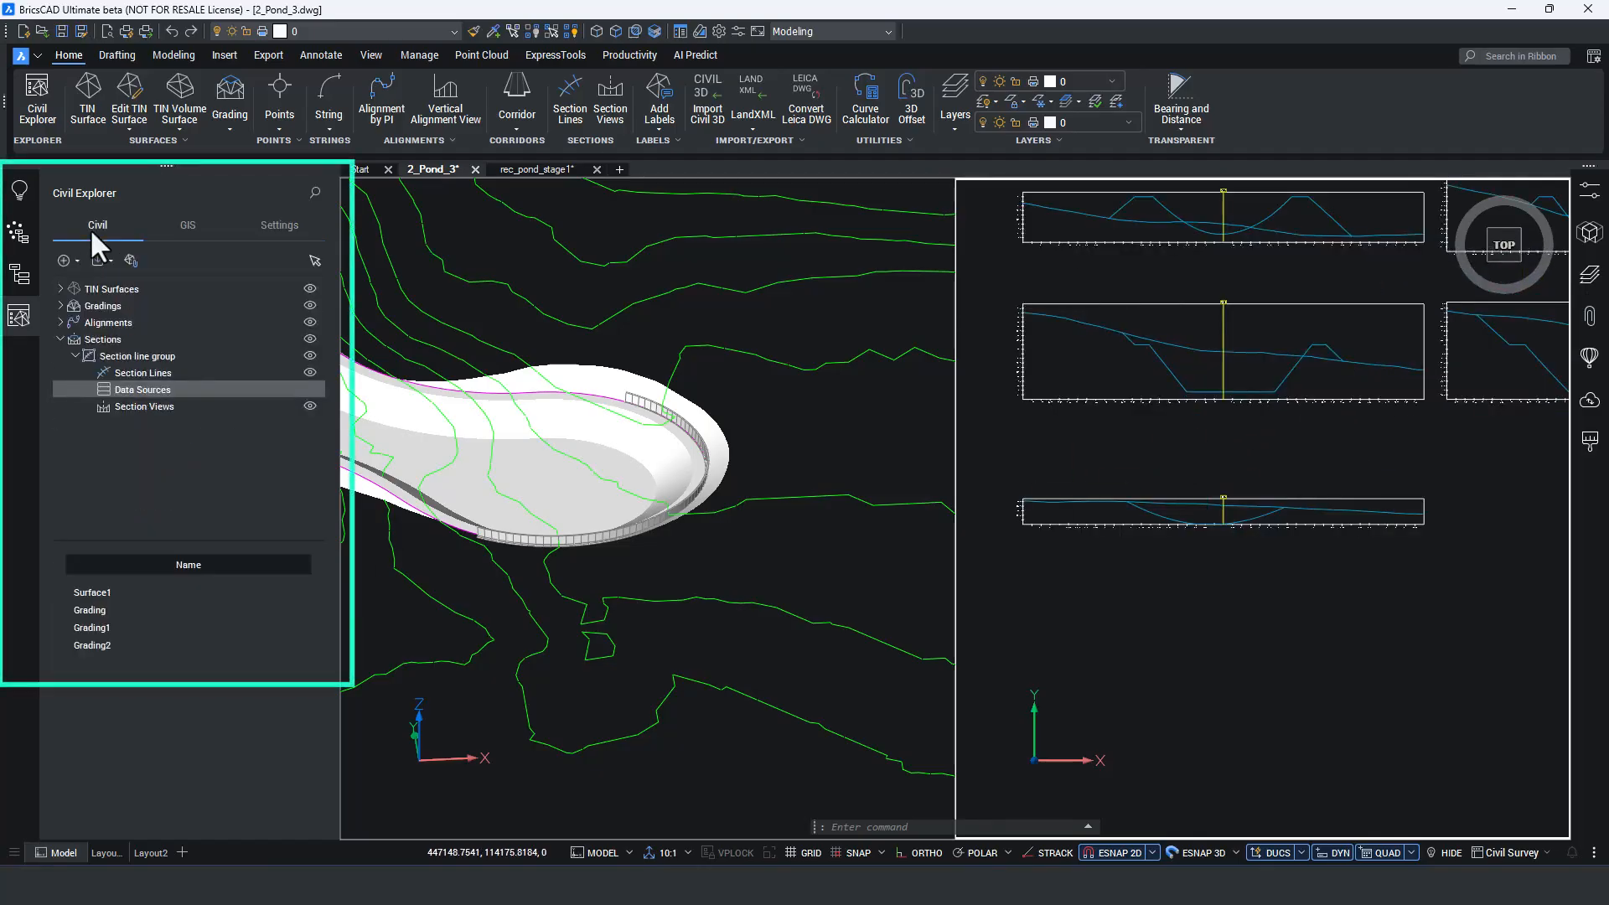
double_click(139, 391)
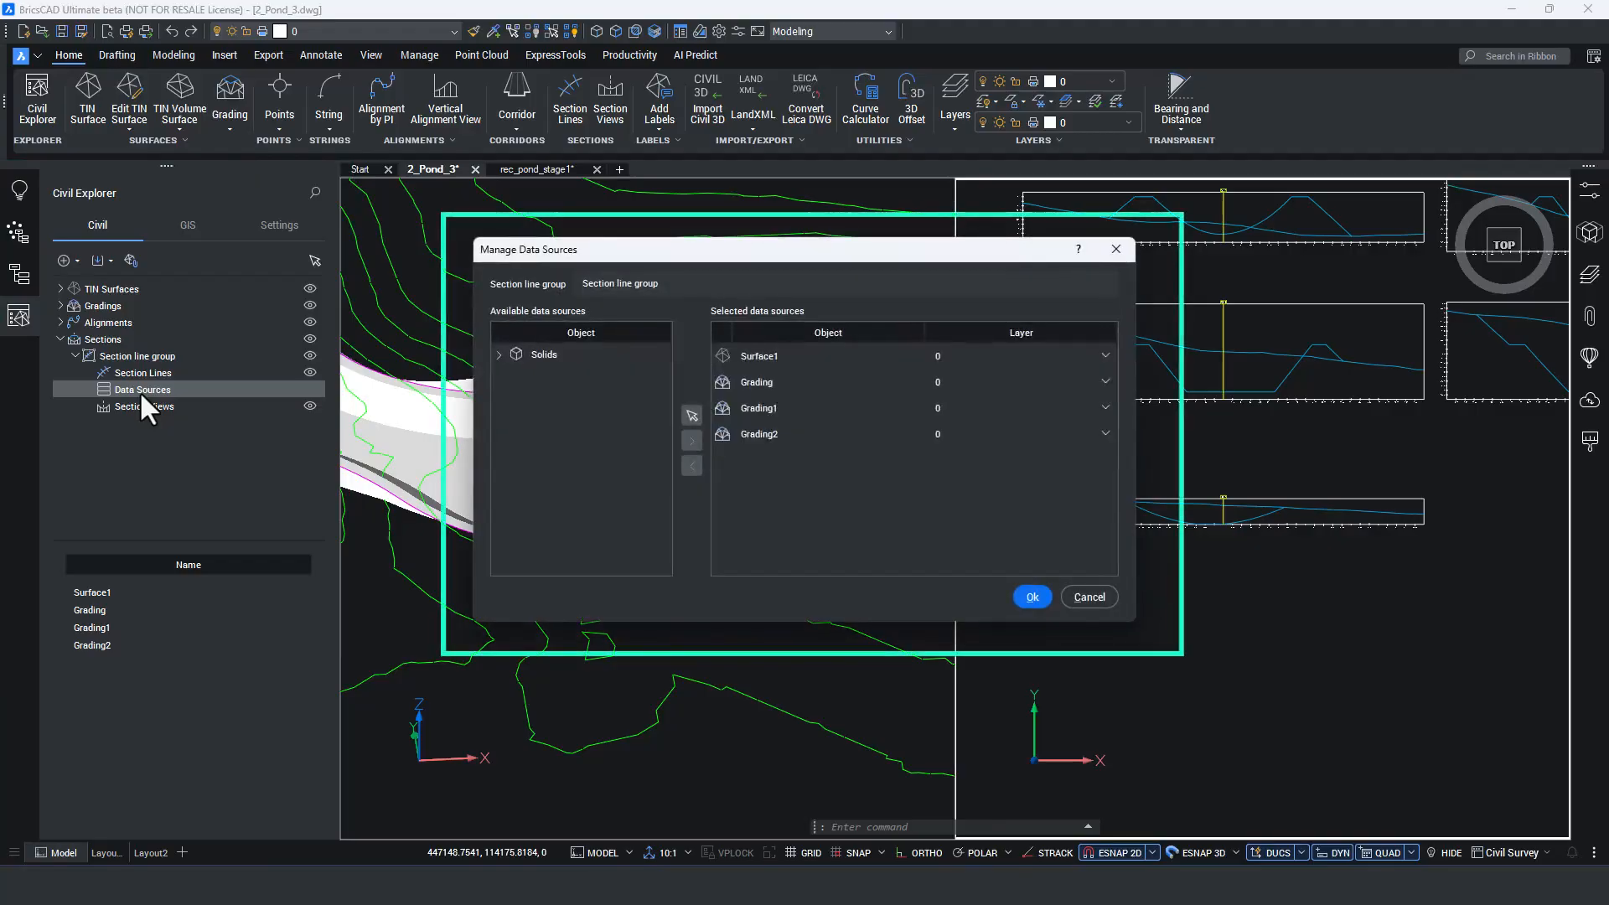
click(498, 355)
click(555, 371)
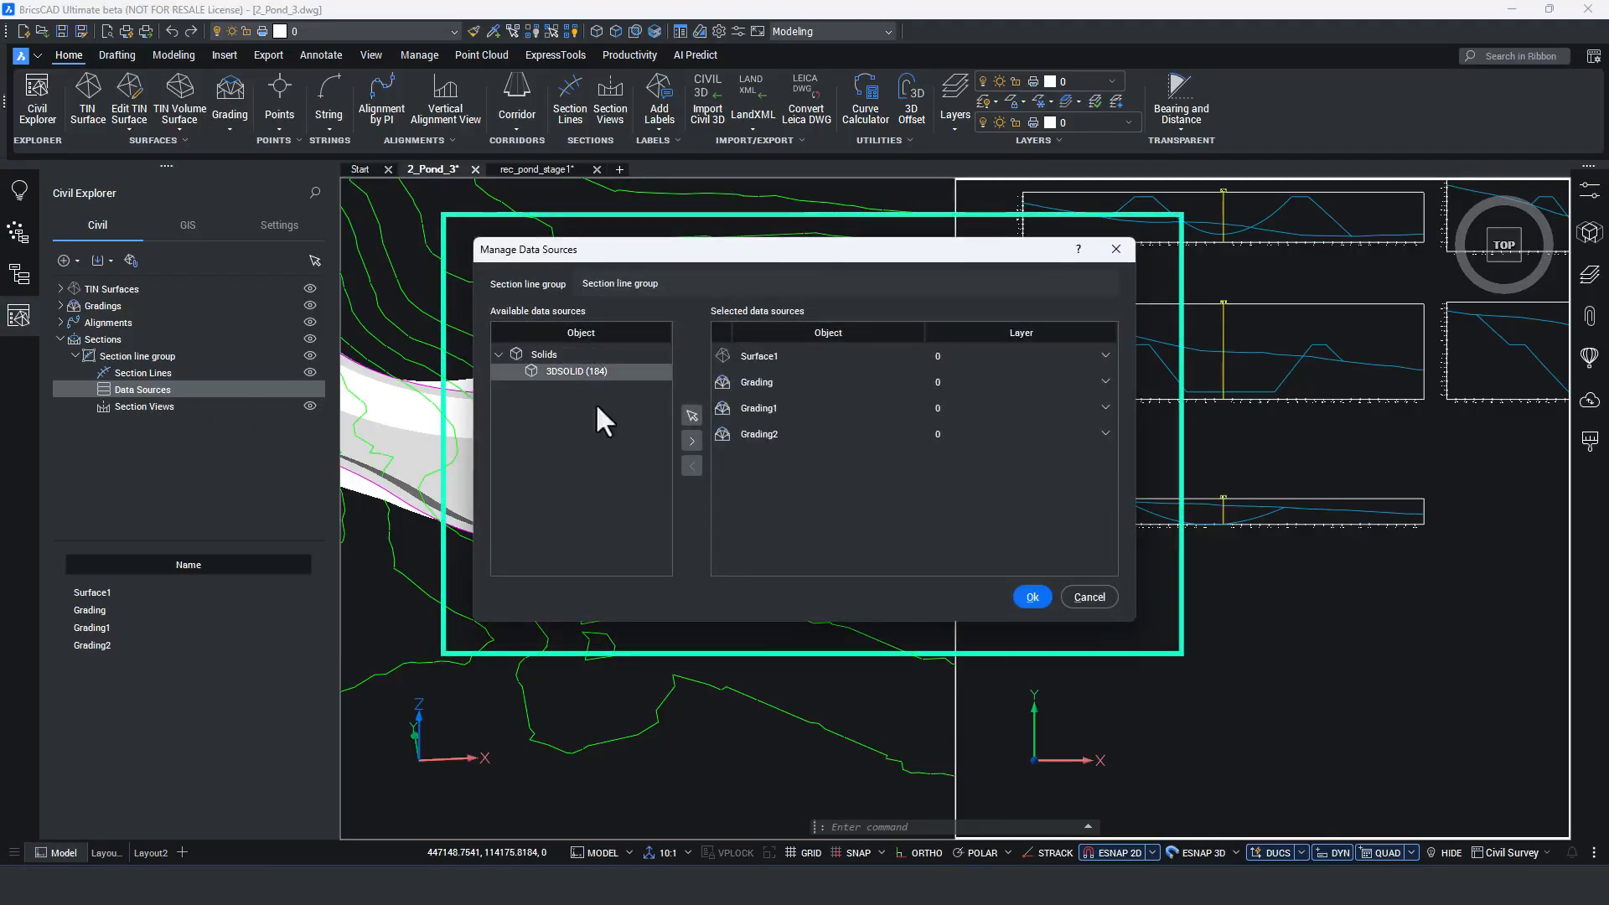
click(692, 441)
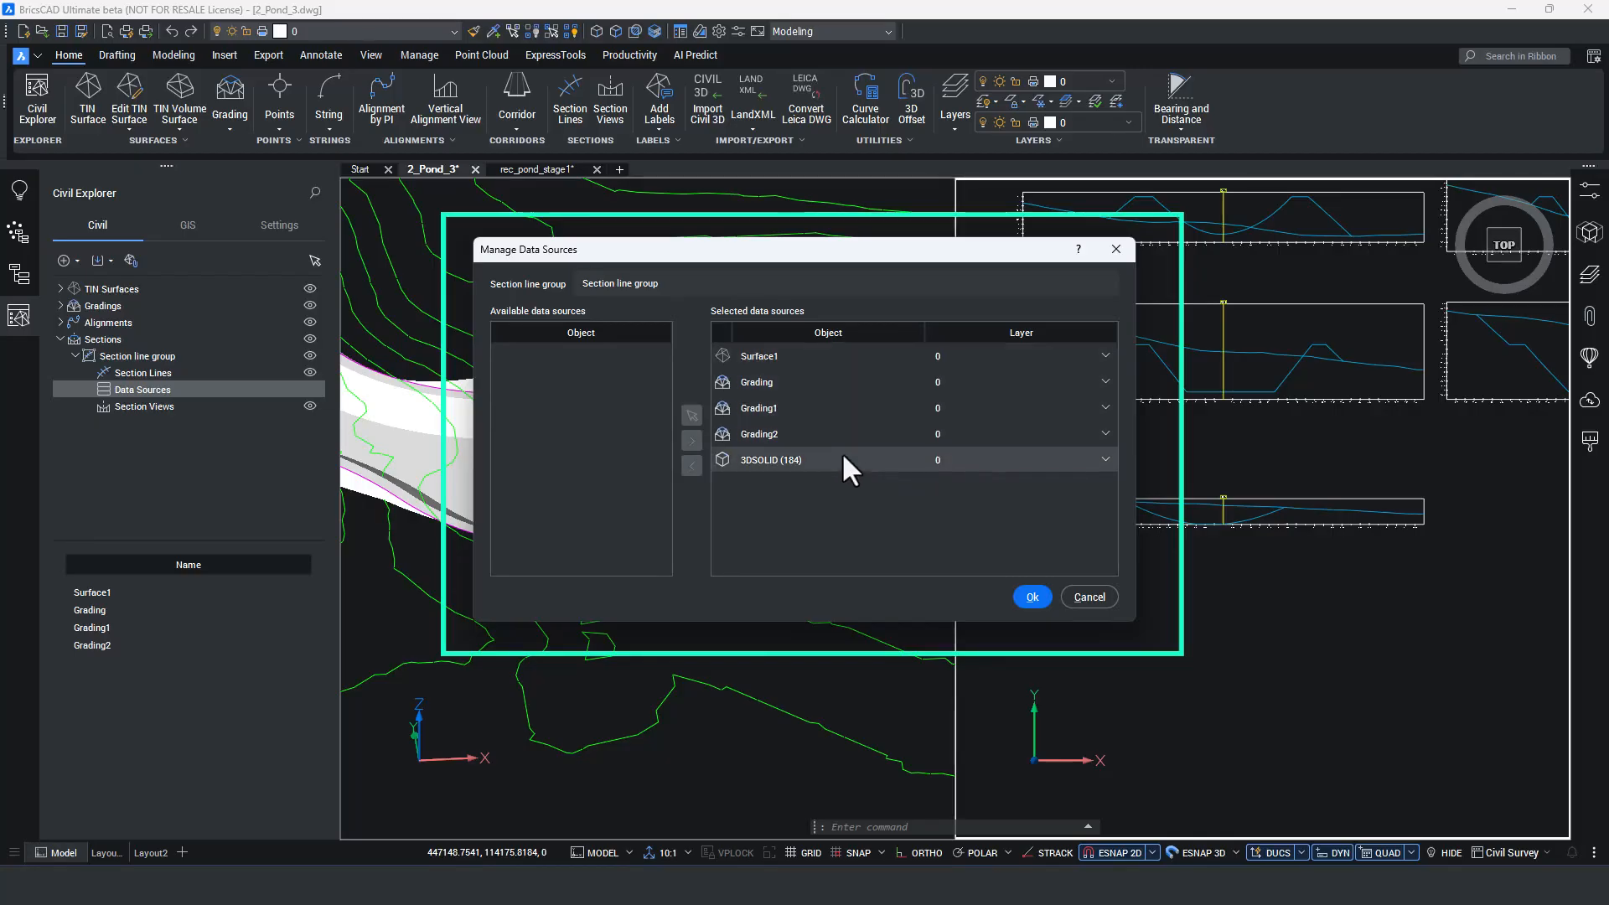
click(1031, 597)
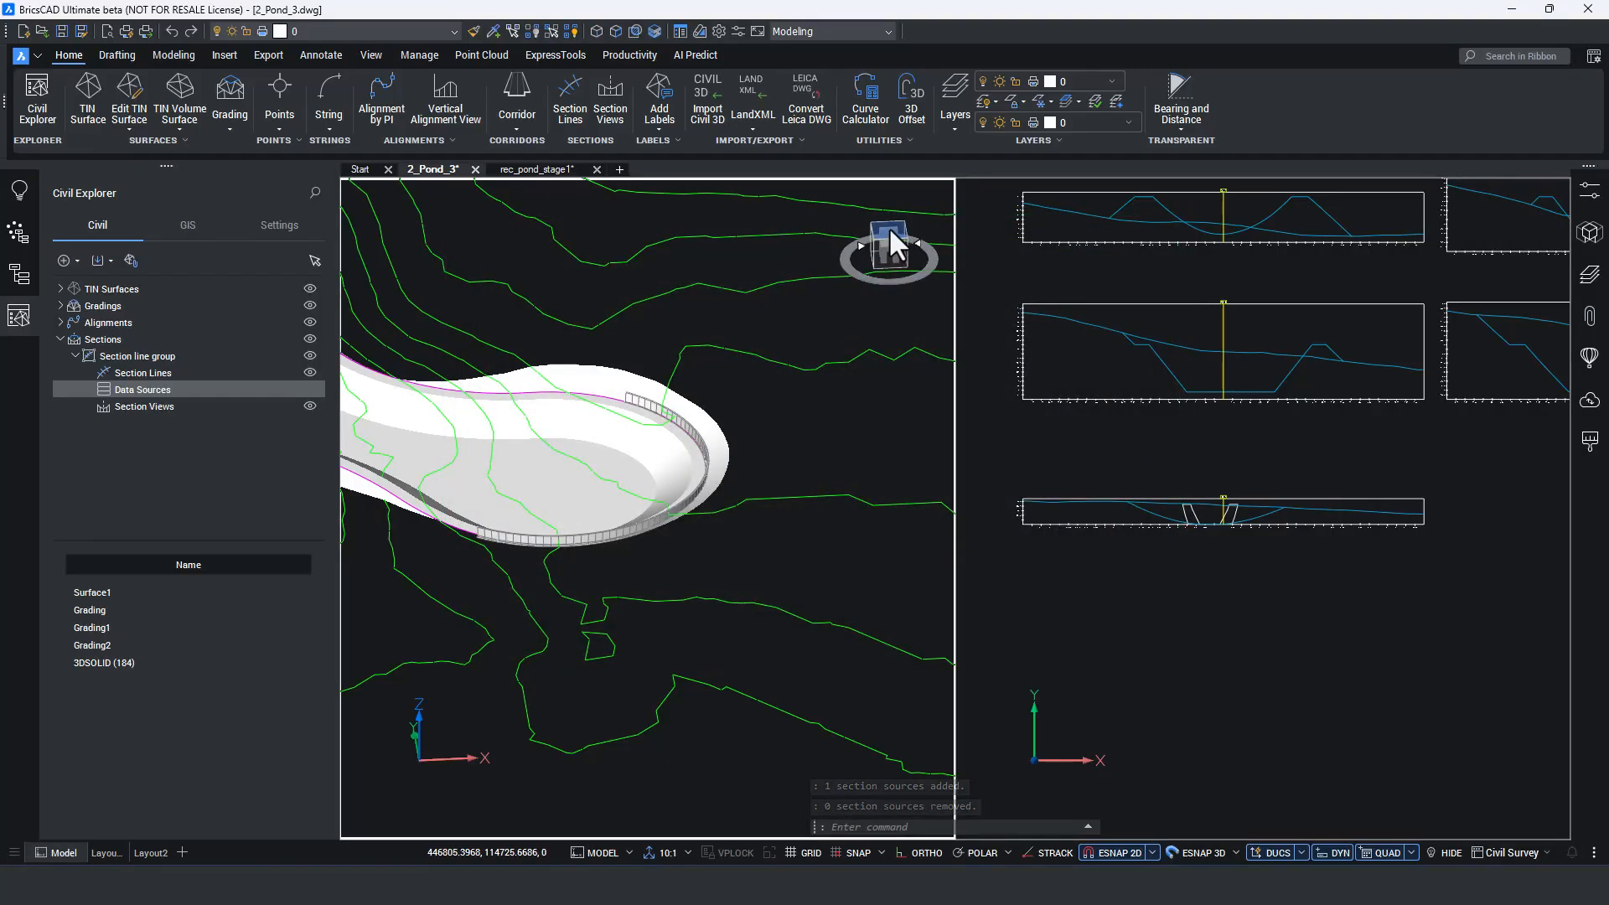
In plan view, slide section line SL7 along the alignment into the pond so it cuts the wall on both sides.
click(889, 245)
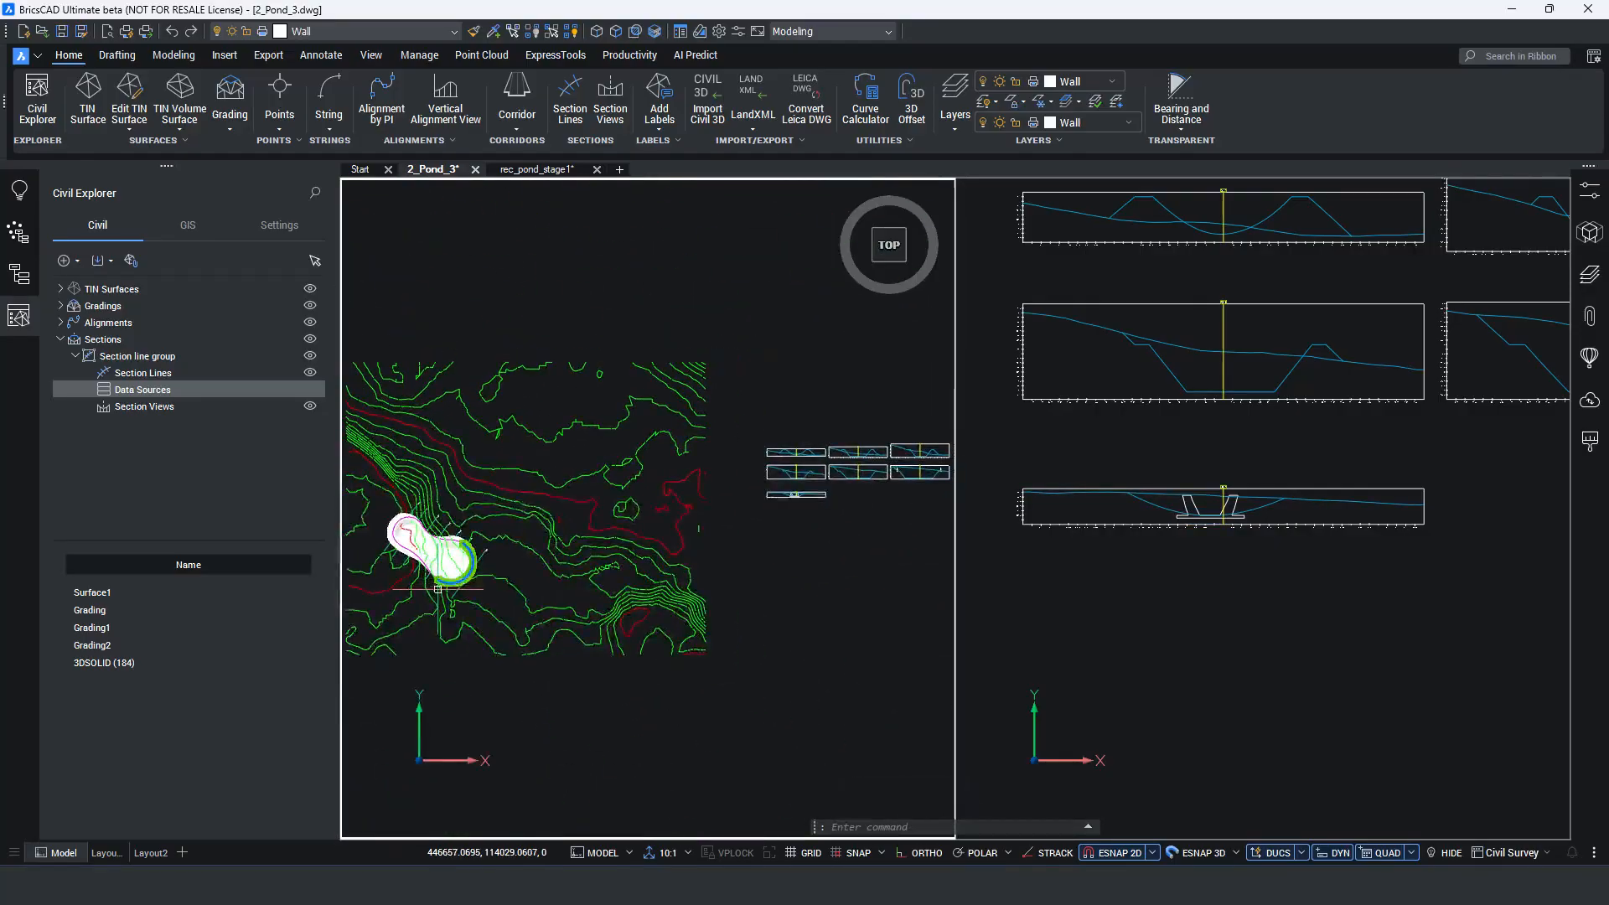
scroll(437, 589, up, 5)
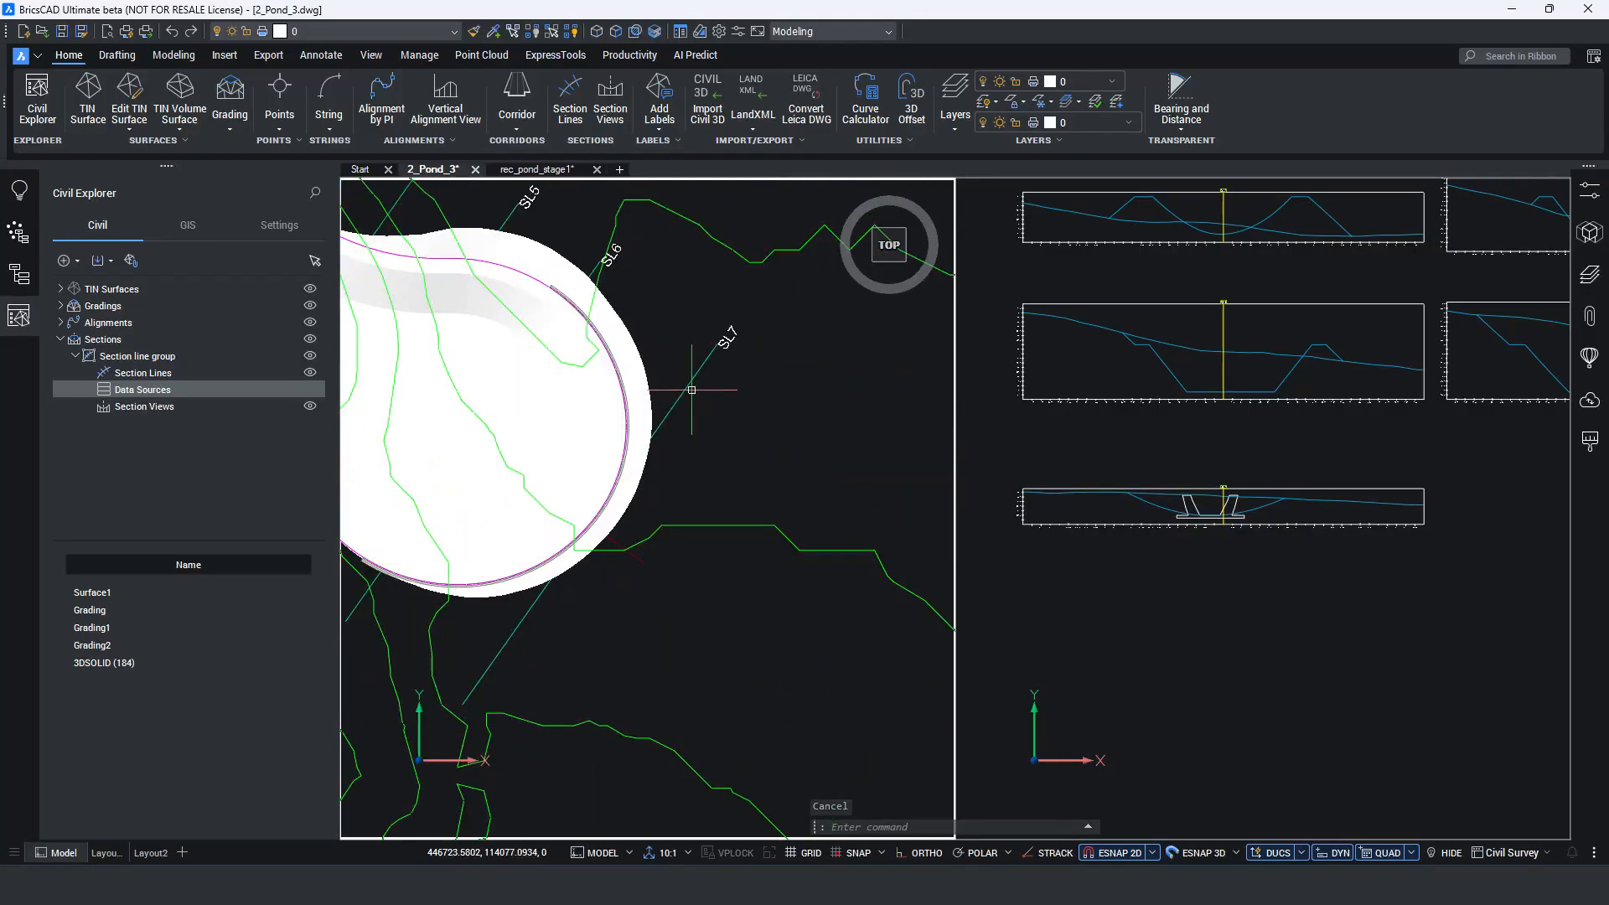
click(691, 390)
click(589, 525)
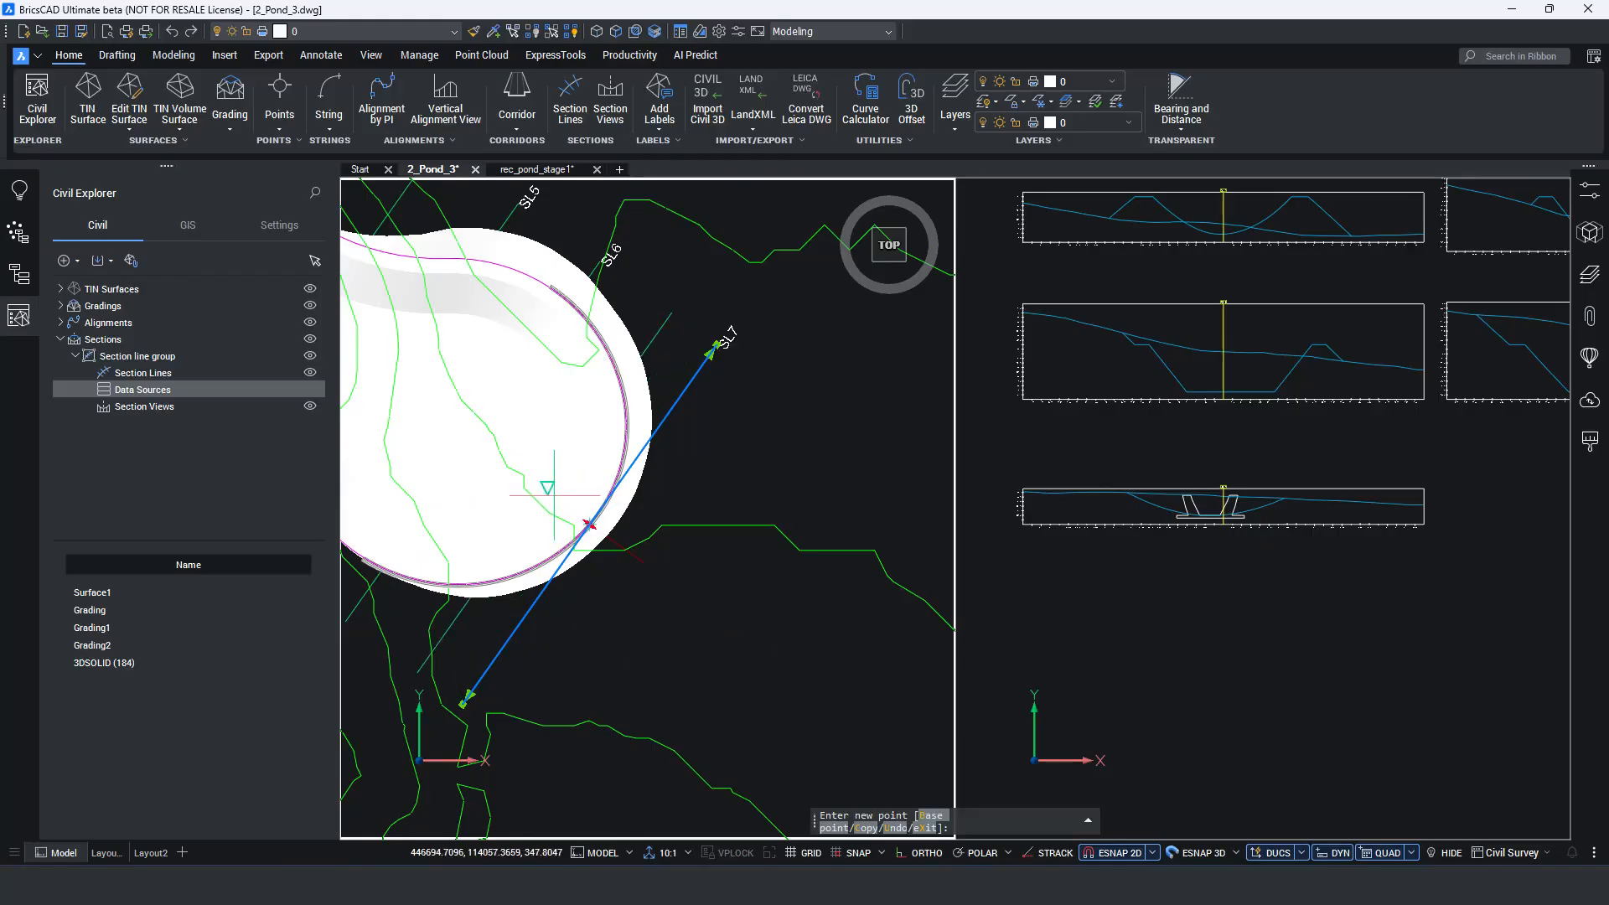
click(549, 490)
click(1209, 646)
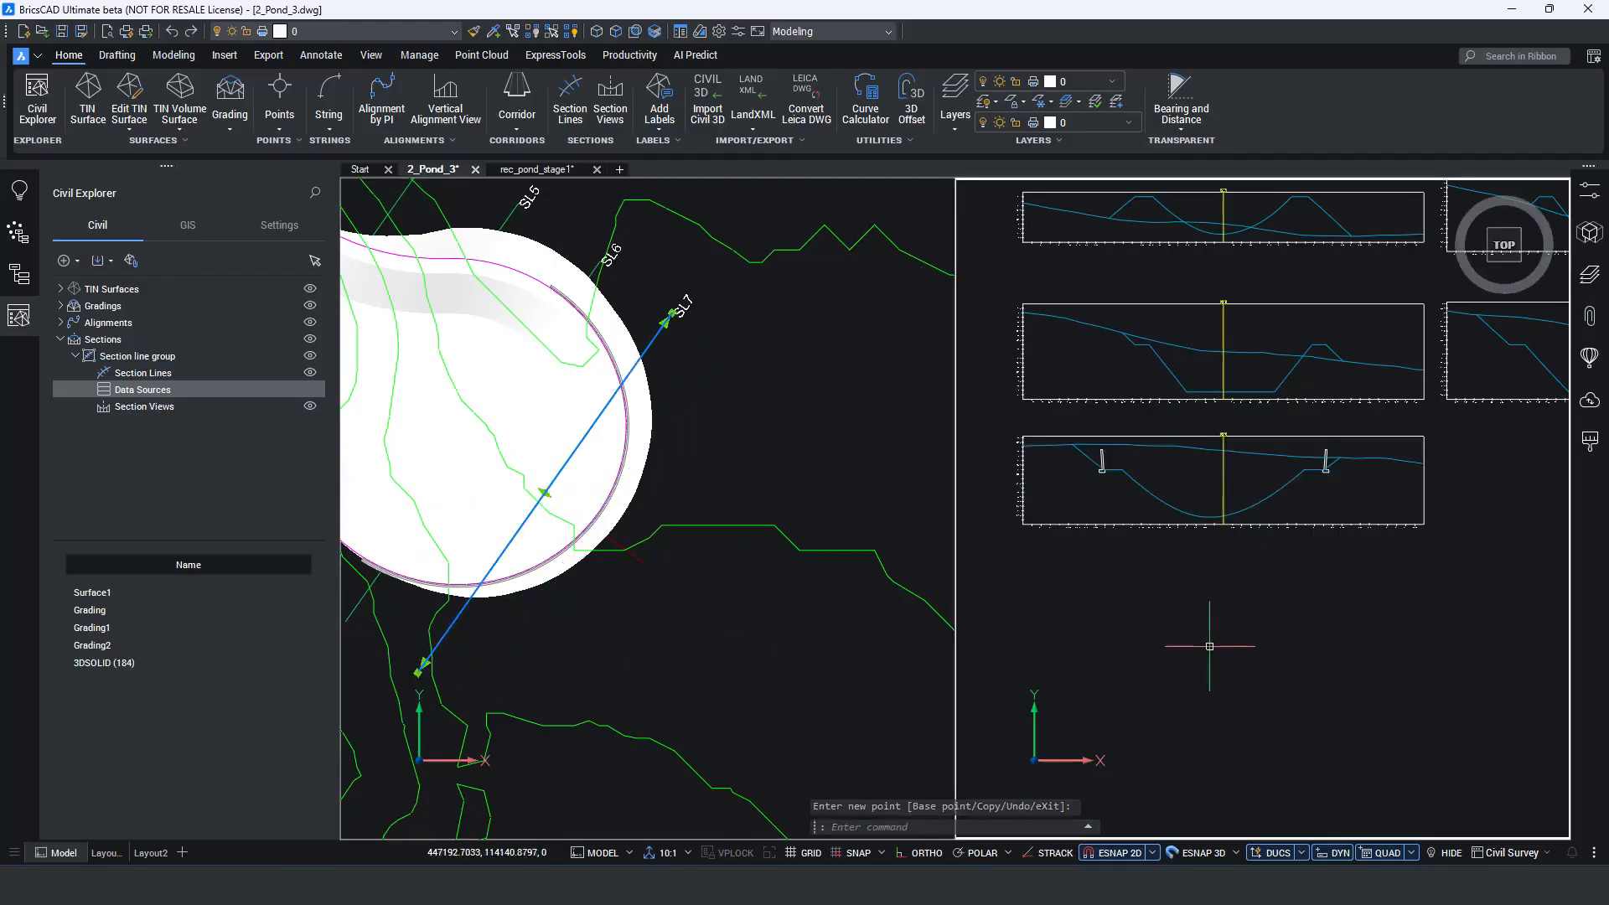
key(Escape)
middle_drag(1243, 500, 1204, 545)
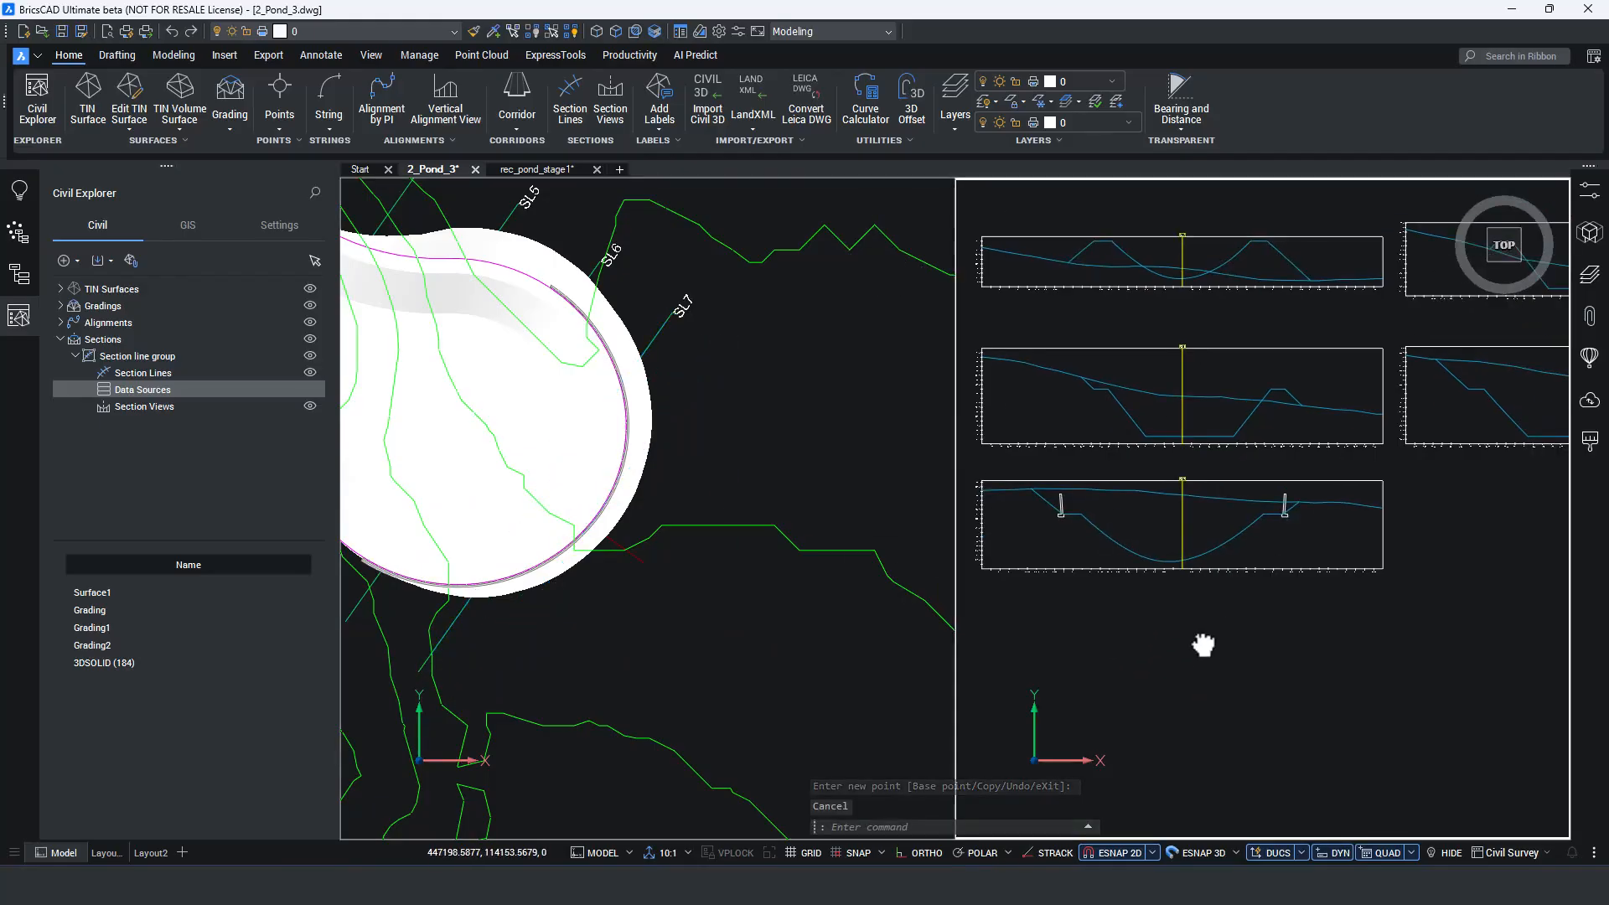
scroll(1061, 509, up, 3)
scroll(1063, 514, down, 3)
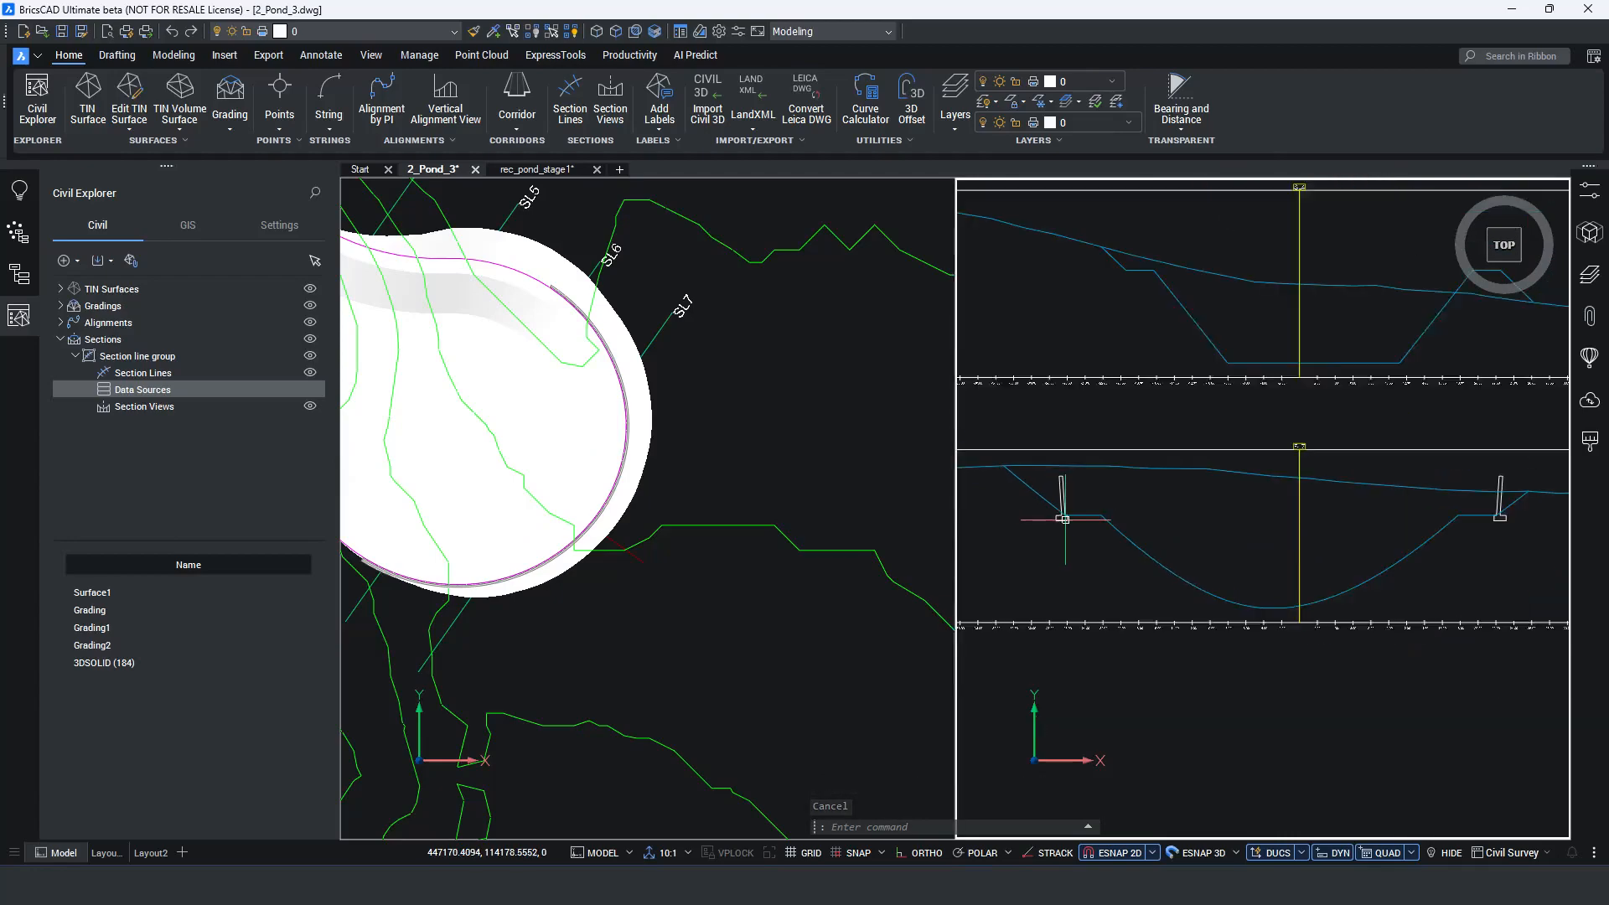
middle_drag(1076, 520, 1116, 533)
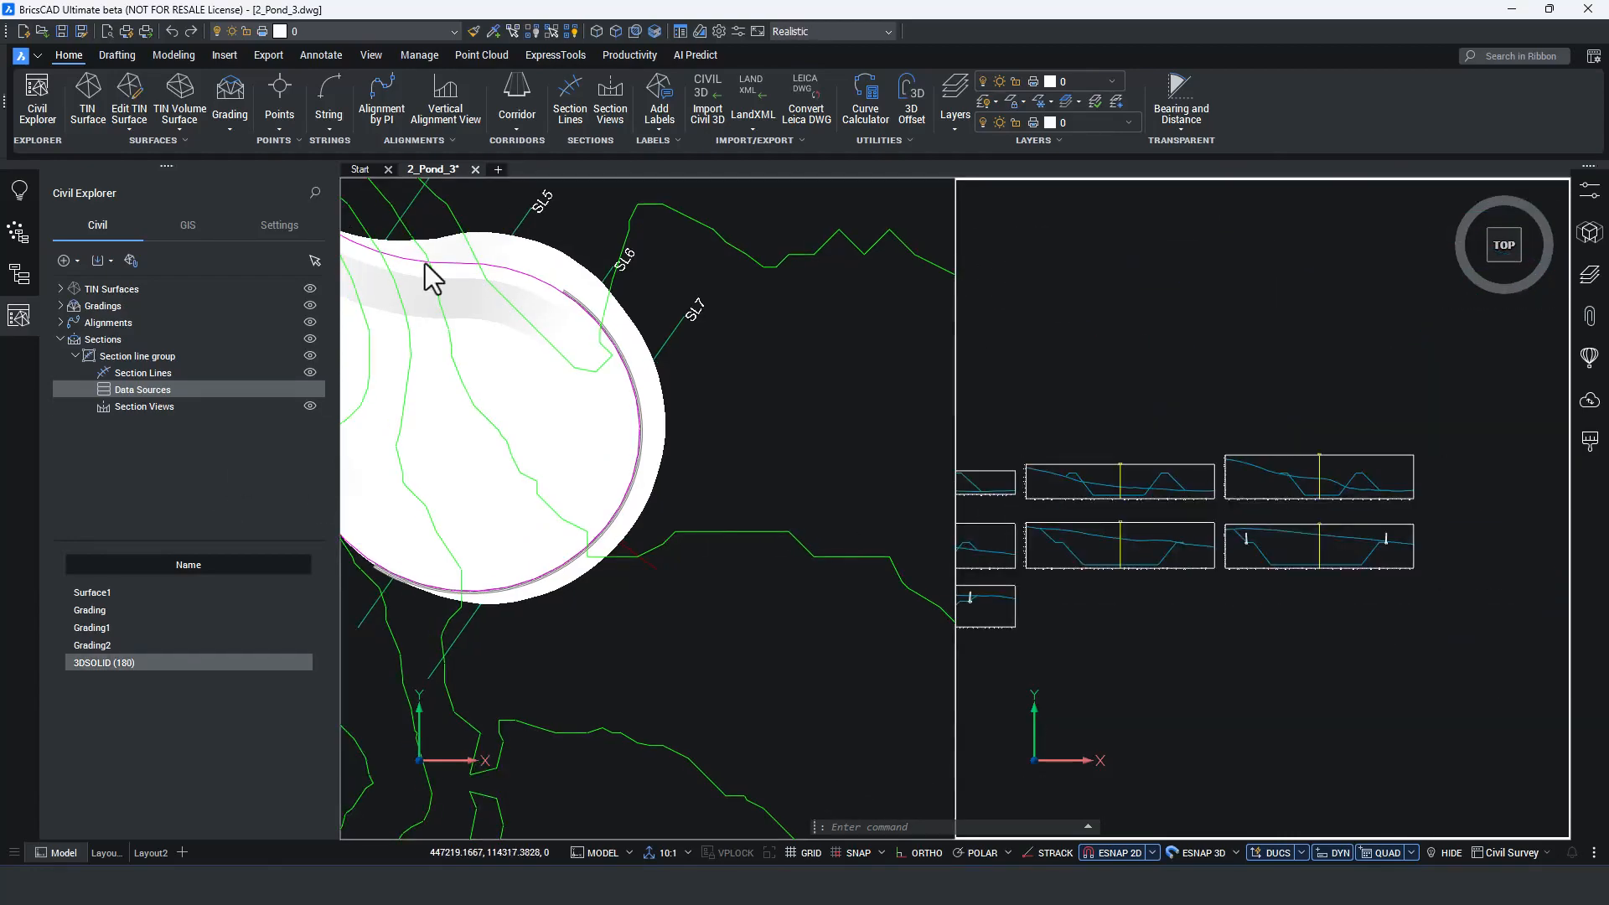
Add Default-style offset elevation labels in the SL6 section view at the inner bench edge beside the left wall and at the slope toe below.
click(657, 123)
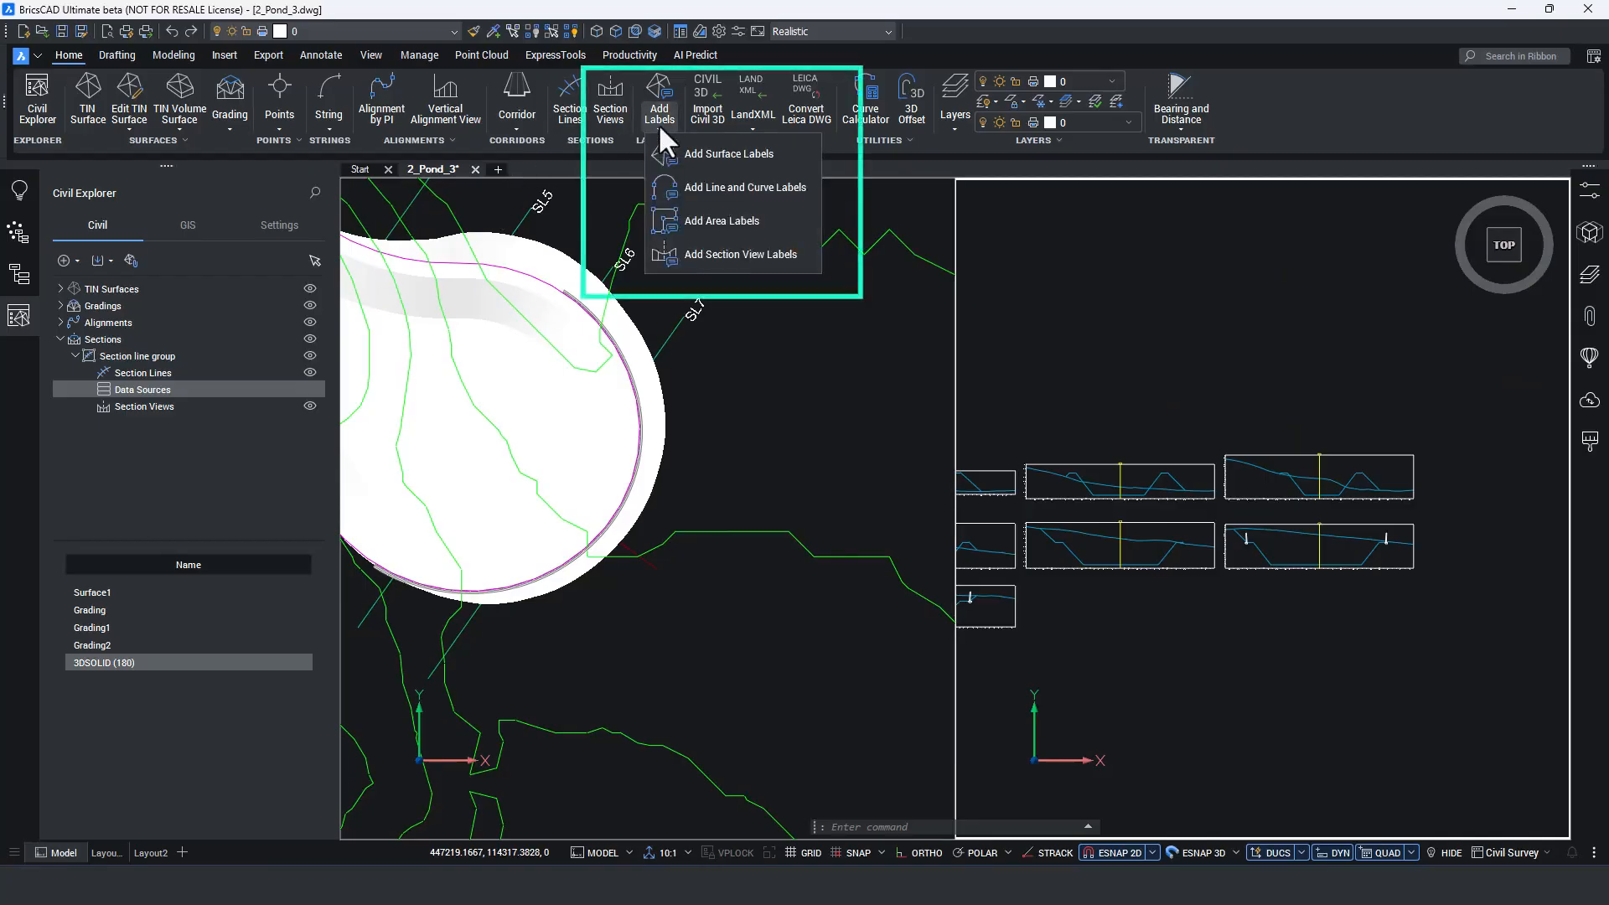
click(727, 259)
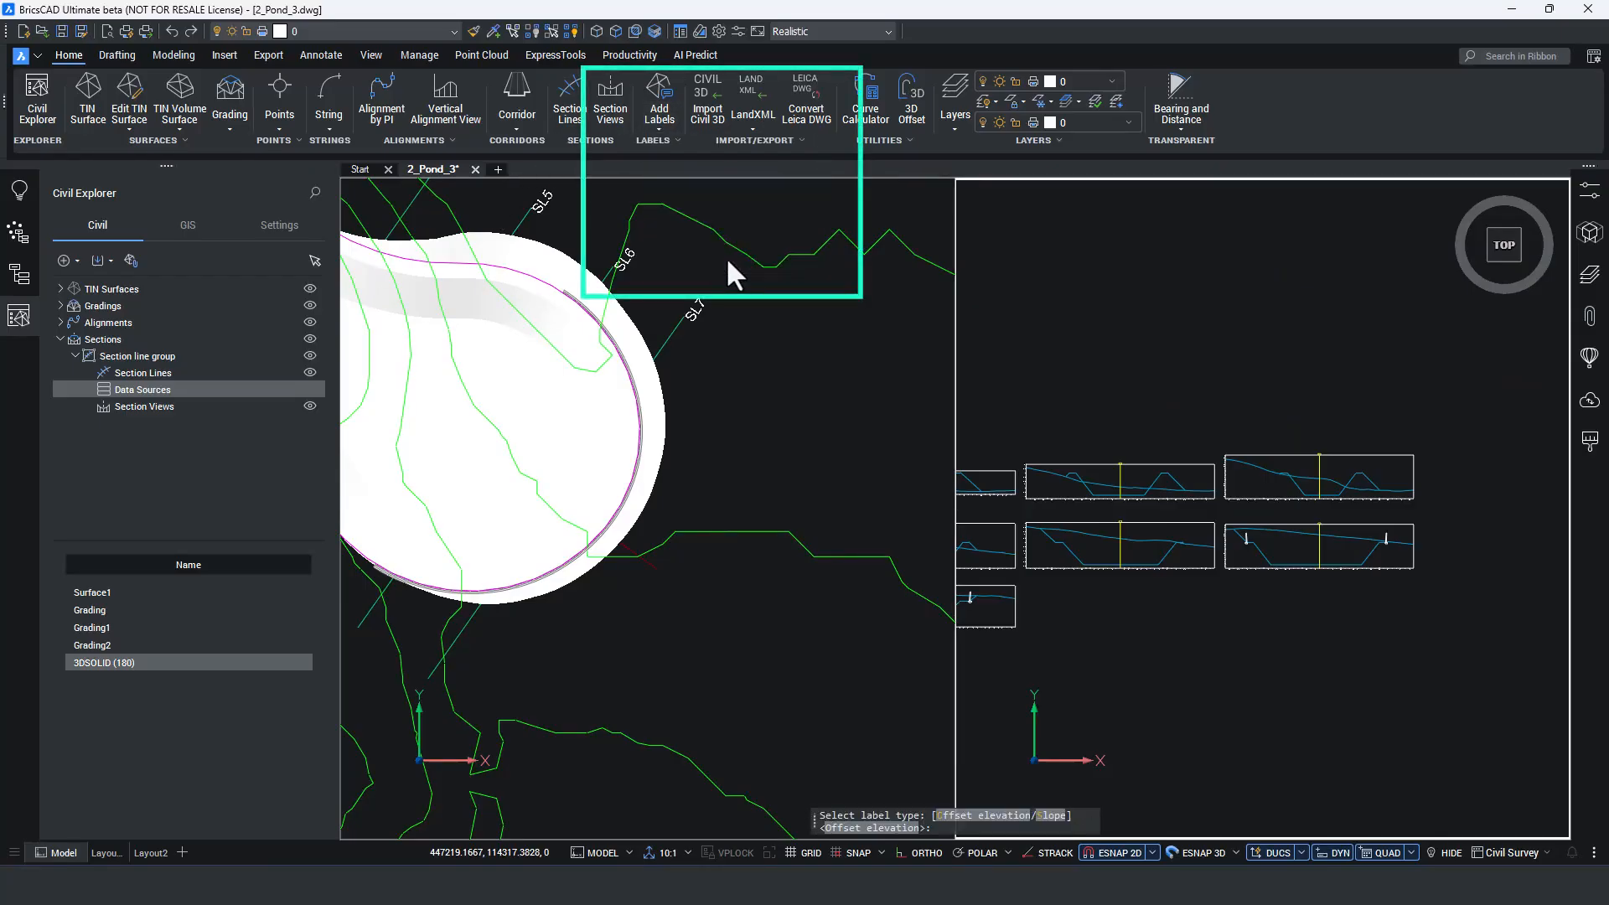
click(997, 816)
click(845, 834)
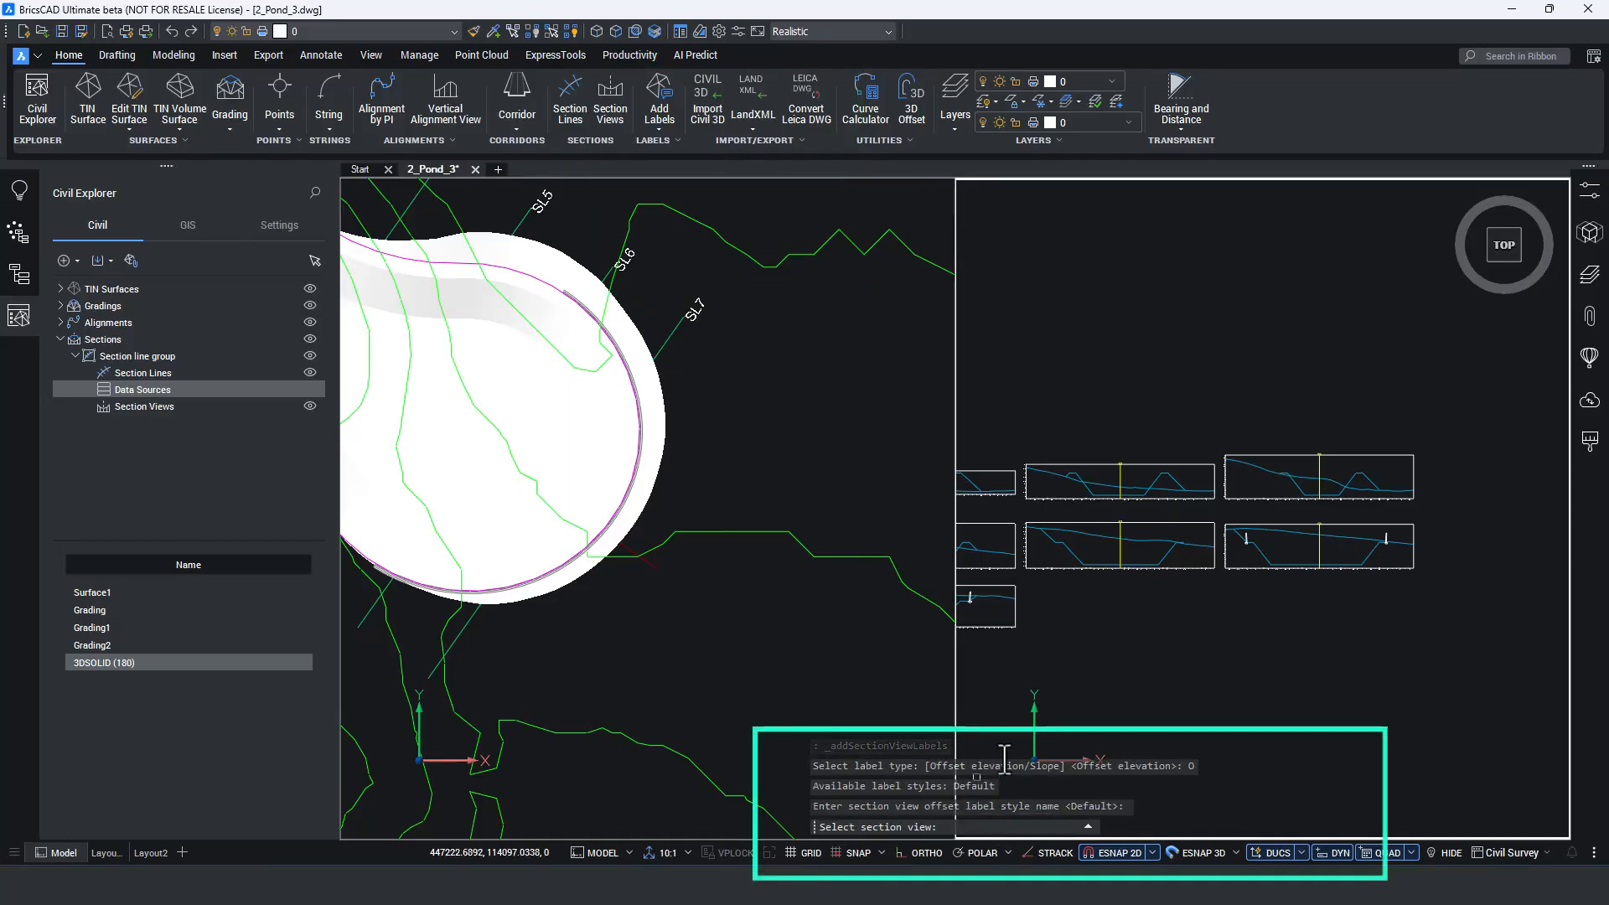
scroll(1136, 618, up, 4)
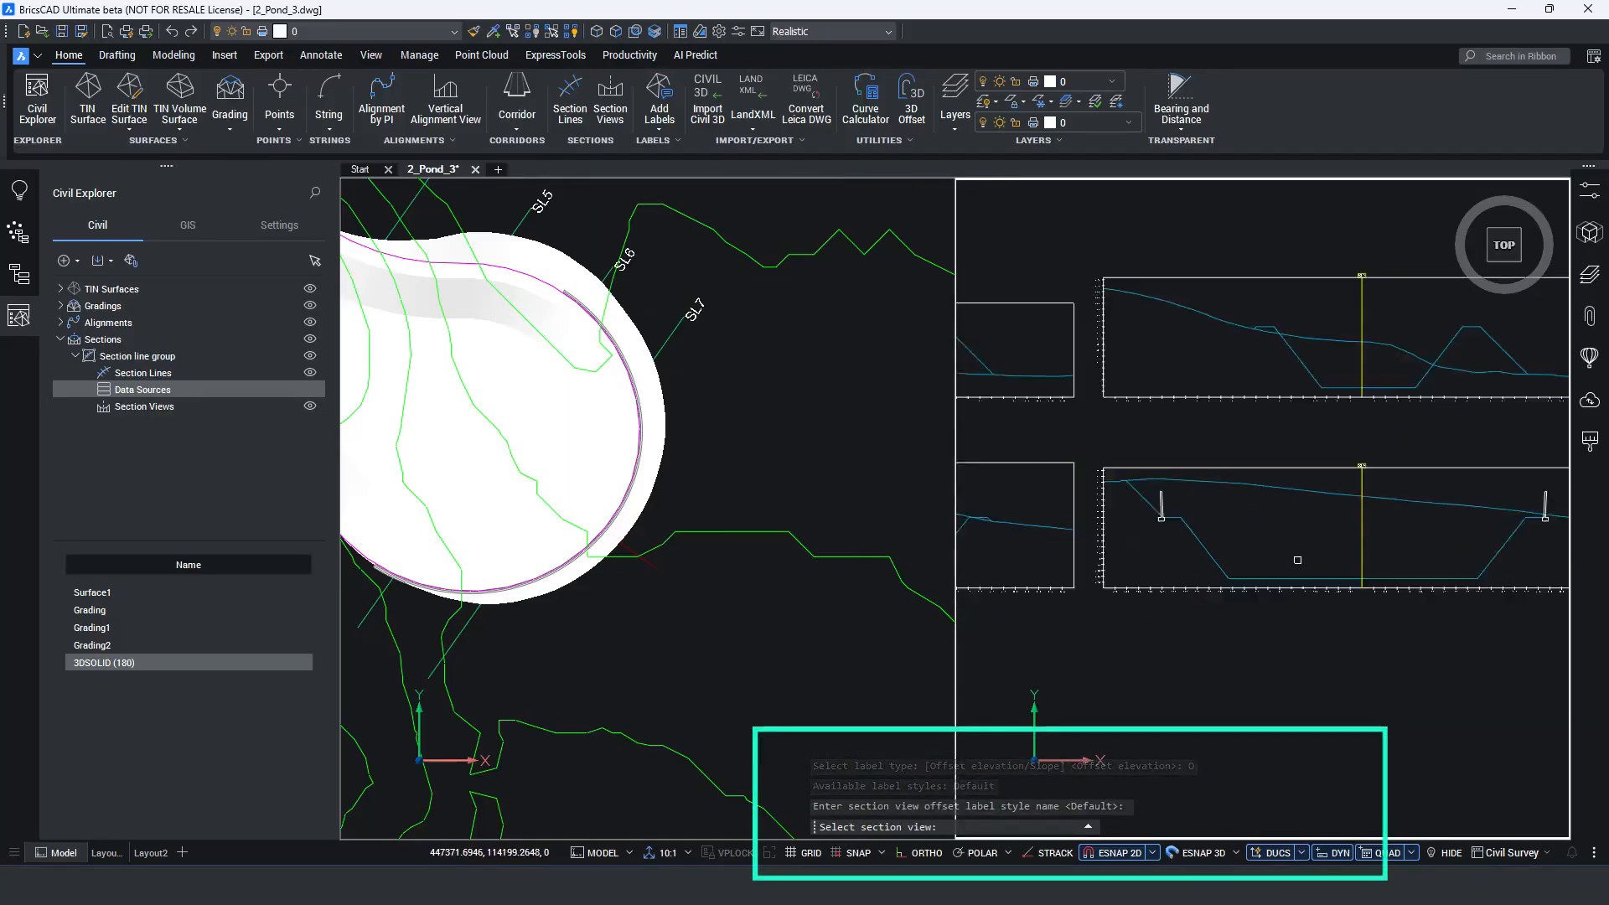
click(1163, 603)
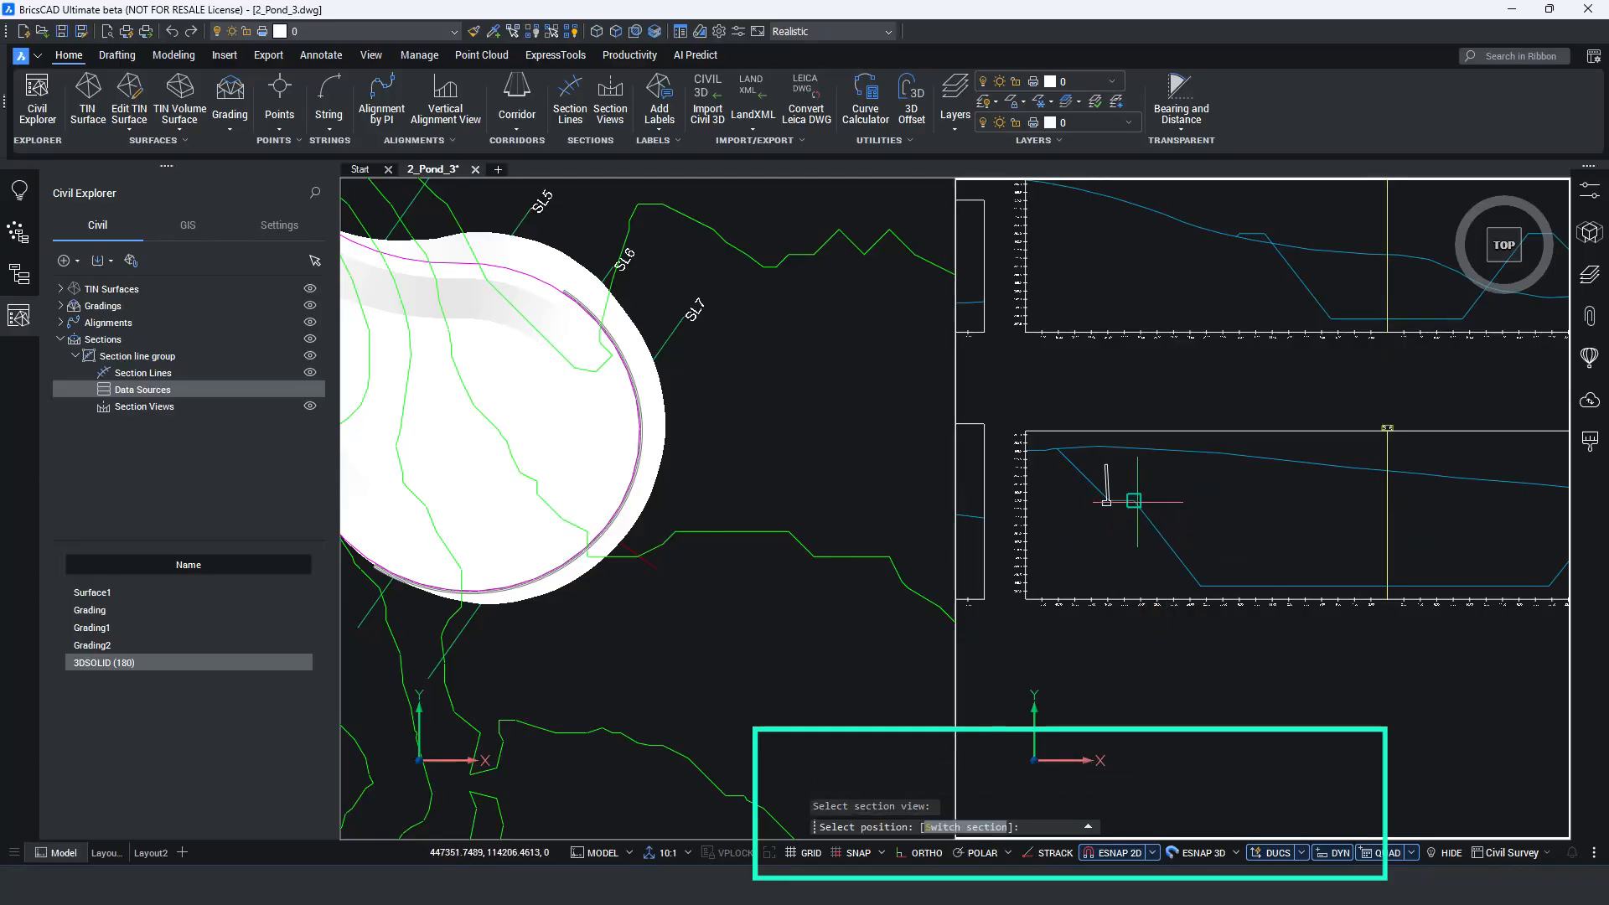
scroll(1130, 513, up, 3)
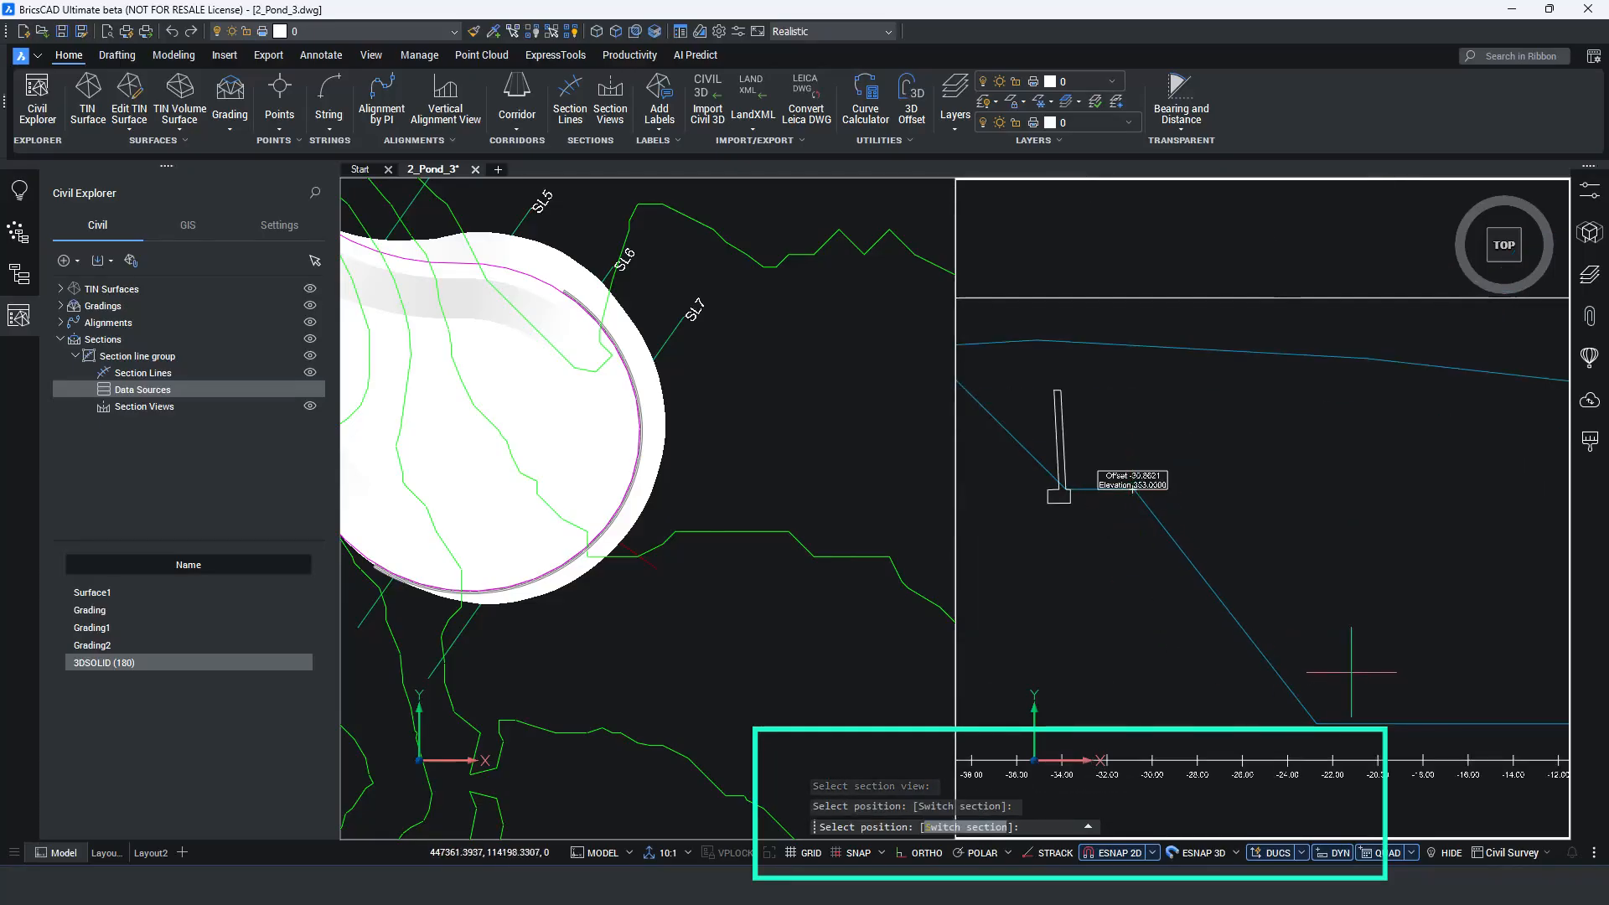
middle_drag(1339, 668, 1171, 568)
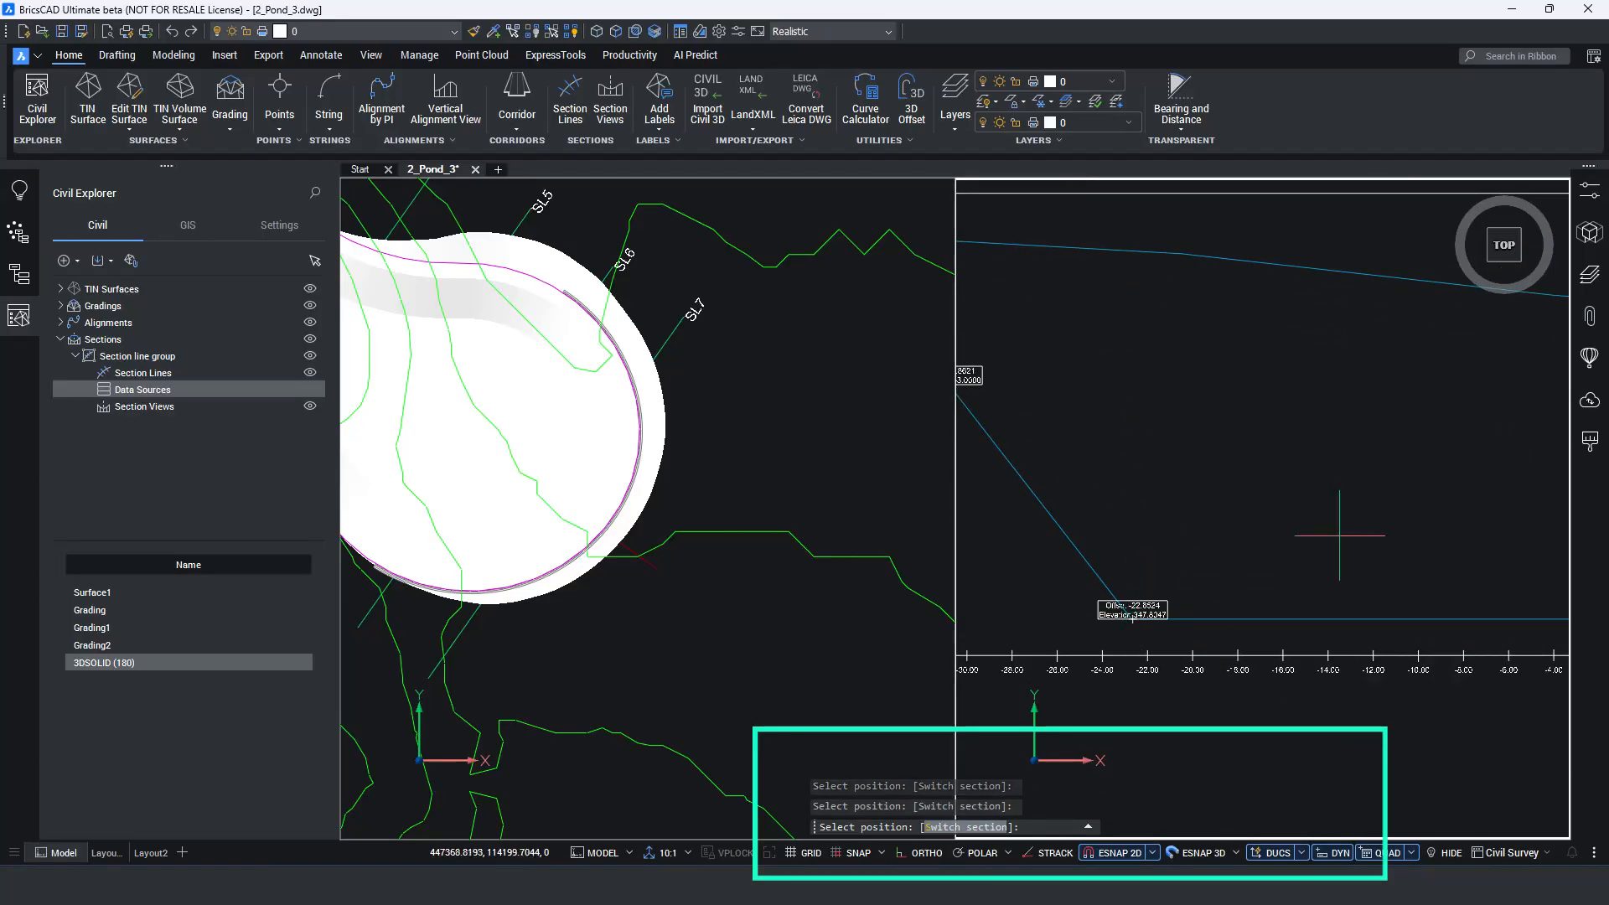
Label the offset and elevation of the inner bench edge beside the right wall in the SL6 section view and end the labelling.
middle_drag(1370, 540, 959, 588)
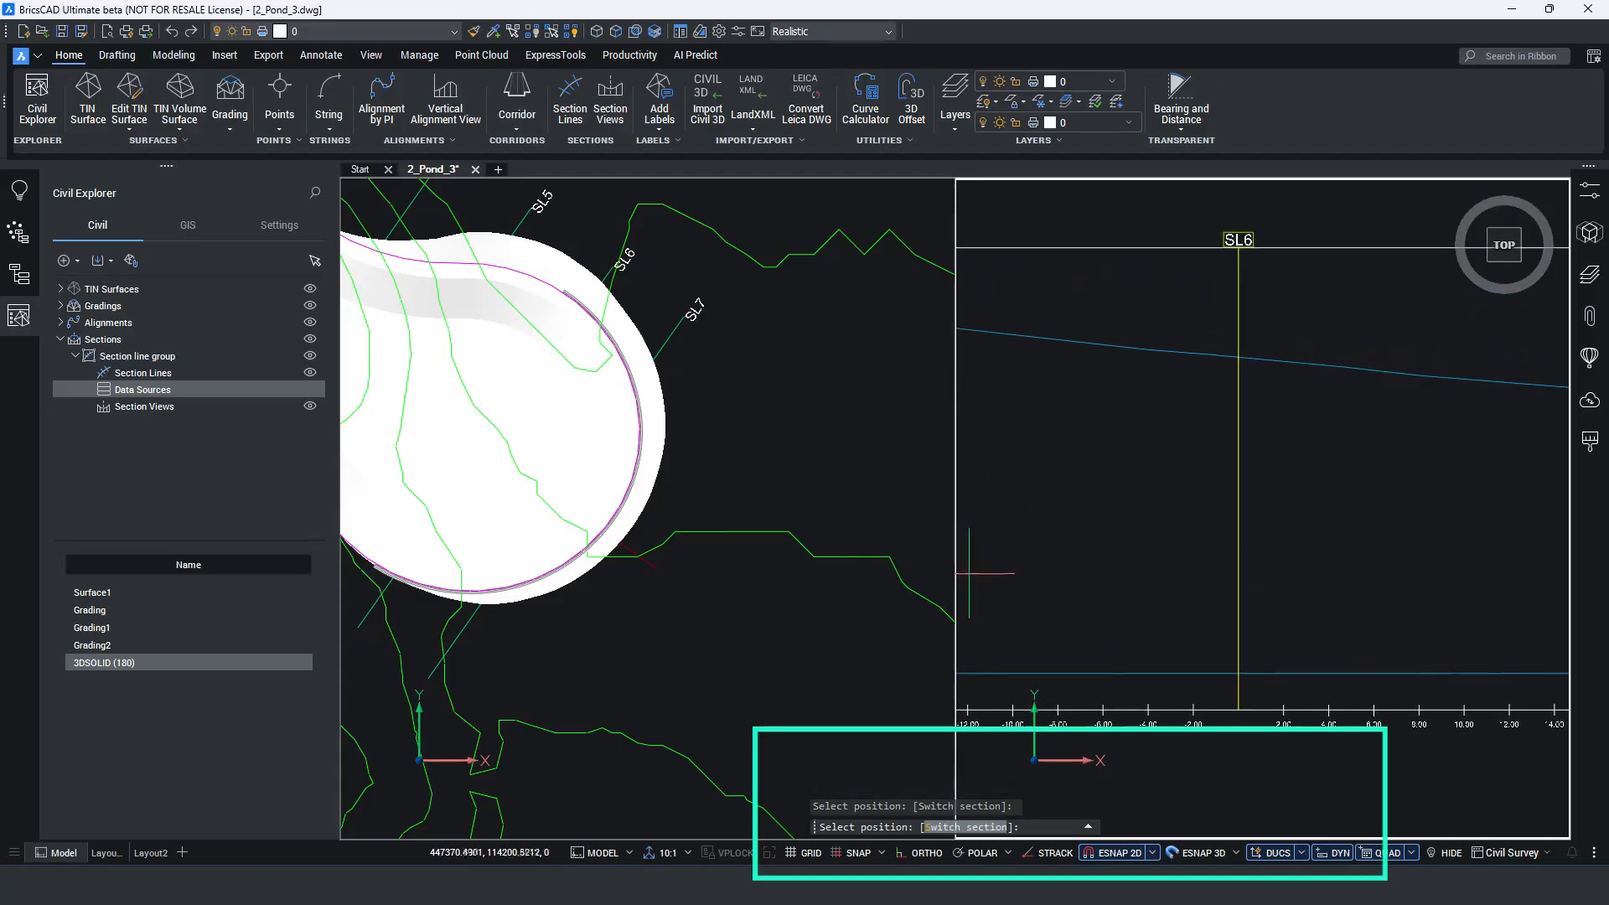
scroll(974, 576, down, 3)
scroll(1445, 506, up, 4)
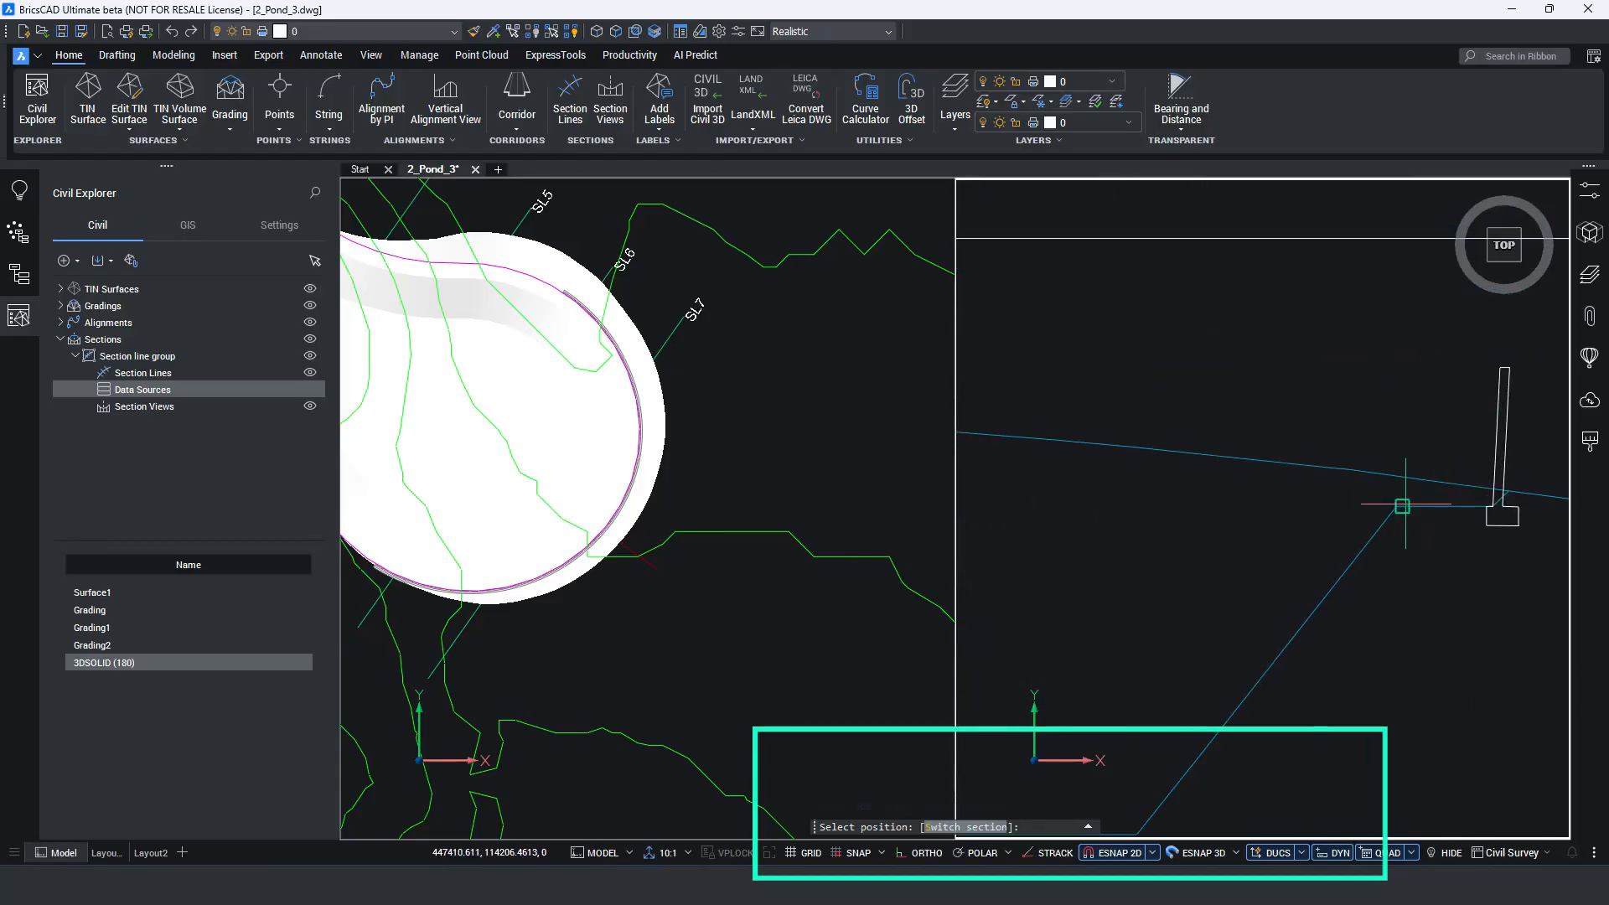
click(1402, 506)
key(Escape)
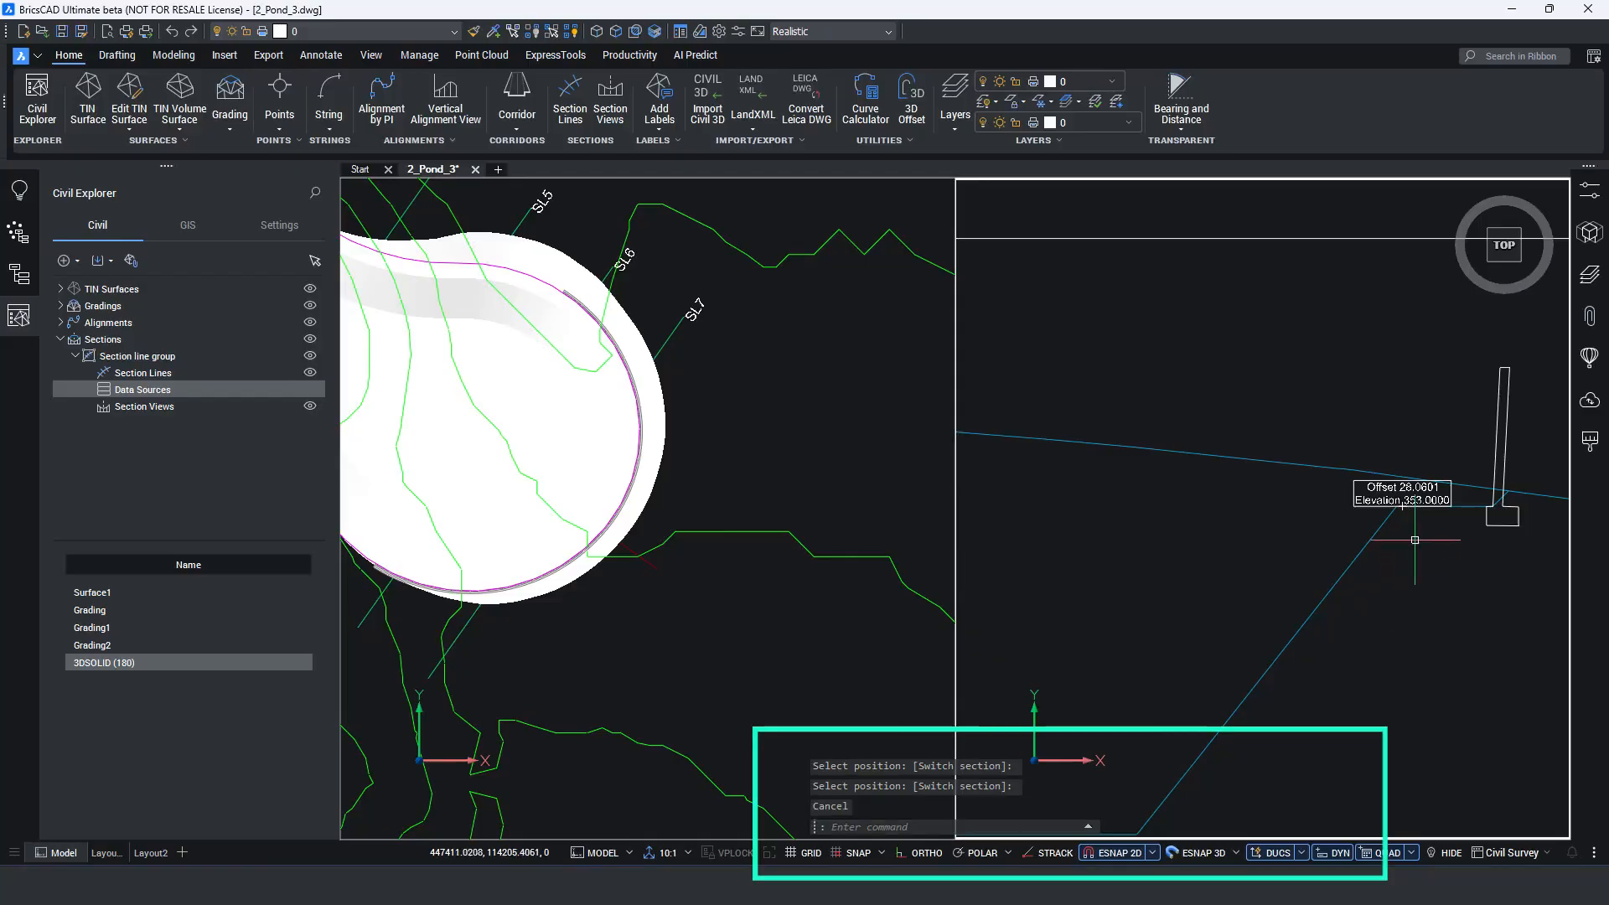
scroll(1416, 539, up, 2)
middle_drag(1415, 539, 1249, 569)
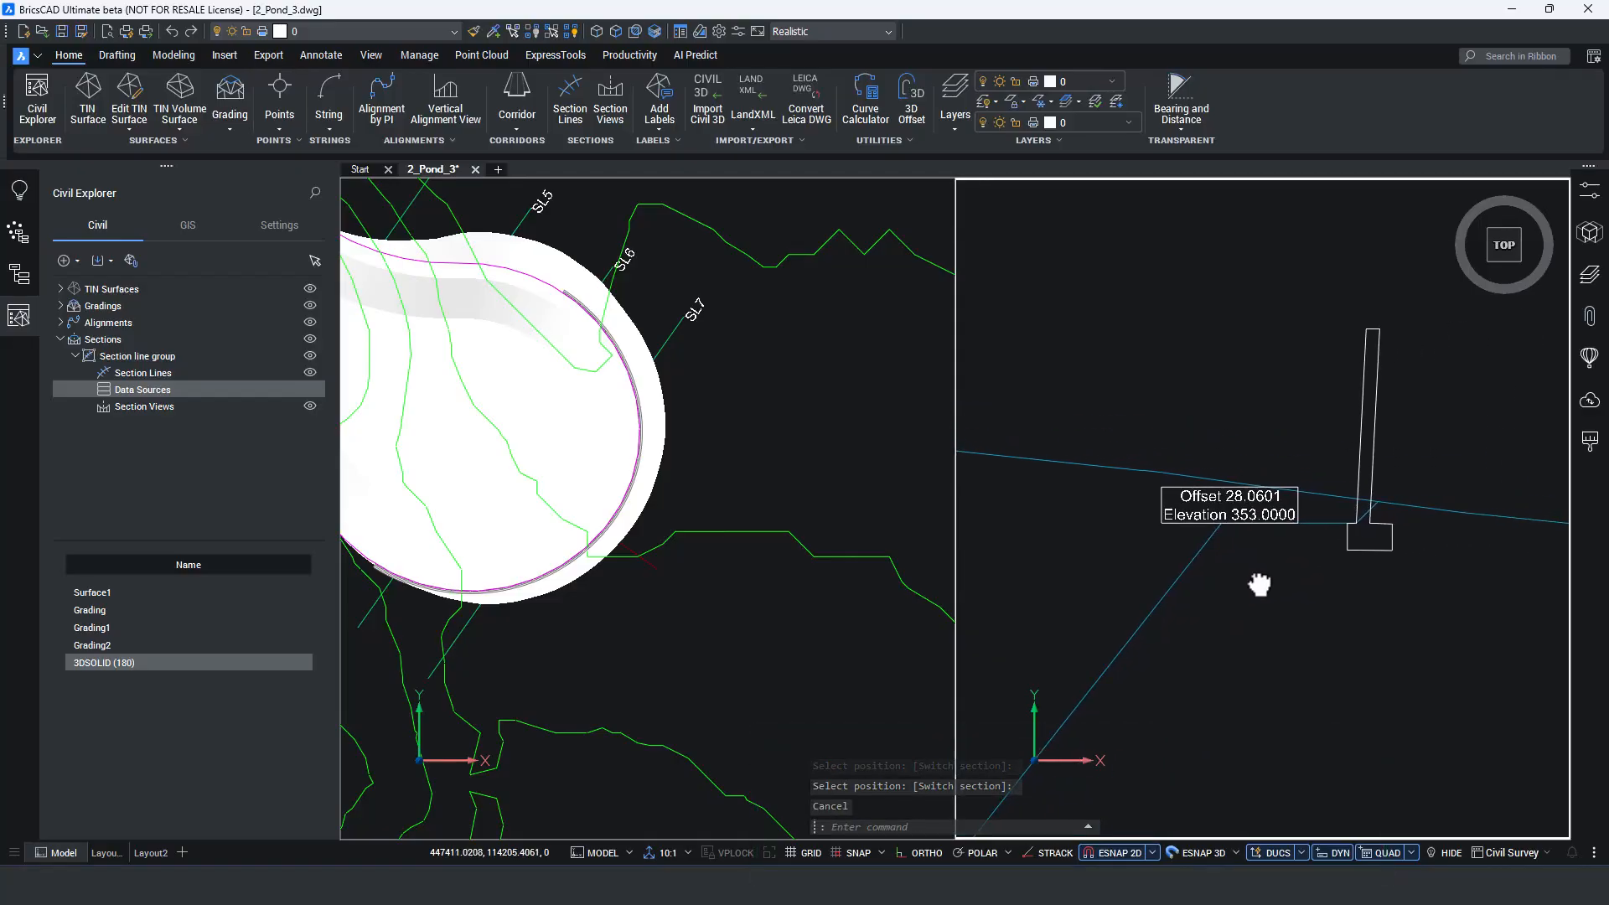